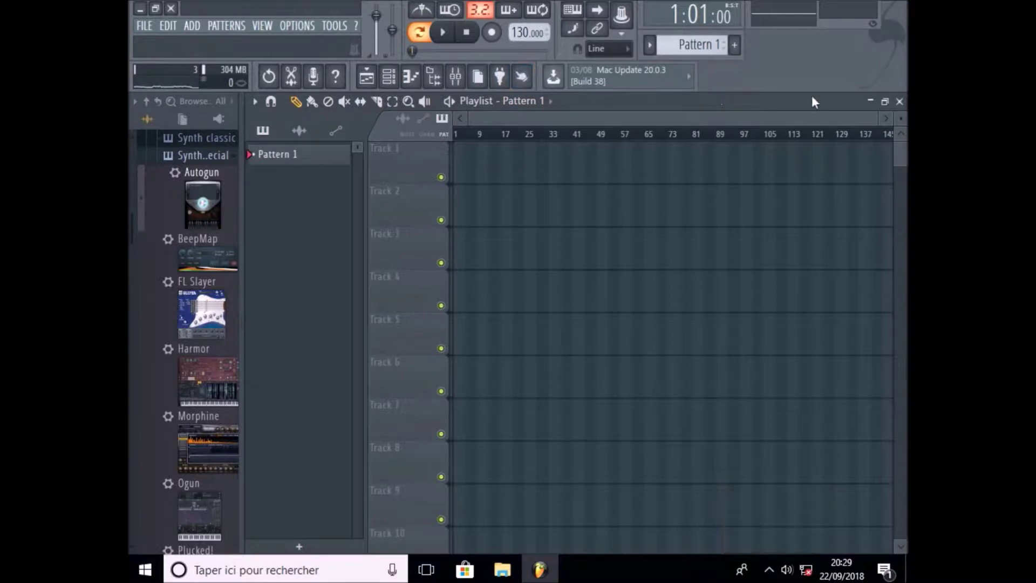
# Set the tempo to 100 BPM and import the six audio files from the GrosFichiers - Sarcastik folder onto tracks 1 to 6.
pyautogui.moveTo(519, 31); pyautogui.dragTo(519, 47)
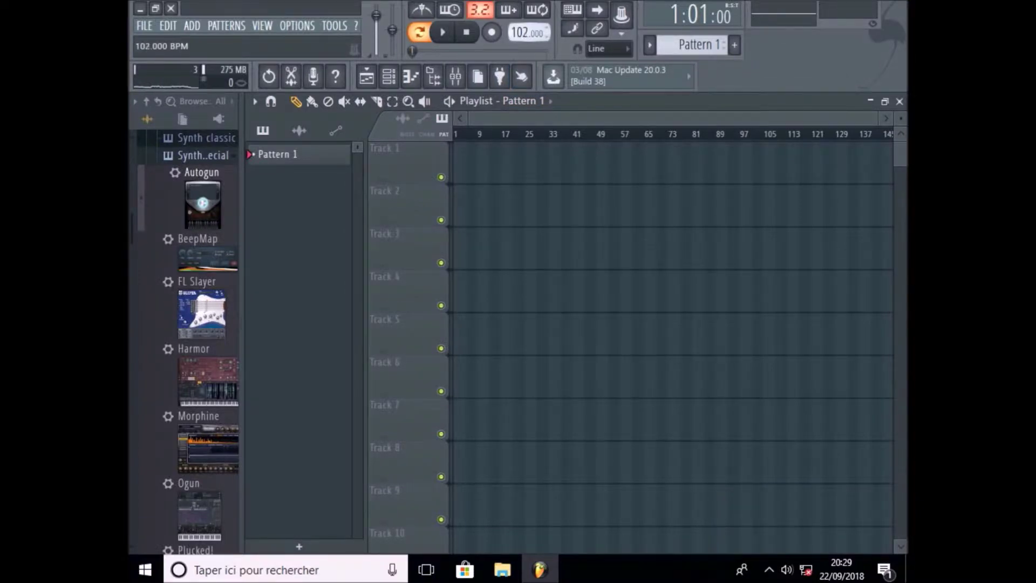
pyautogui.click(501, 569)
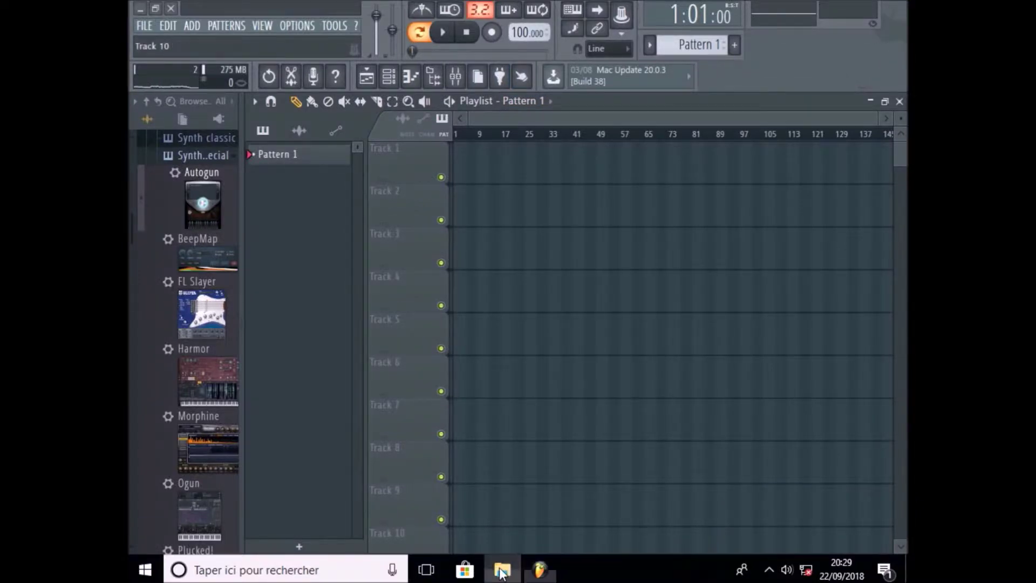
pyautogui.moveTo(545, 119); pyautogui.dragTo(693, 357)
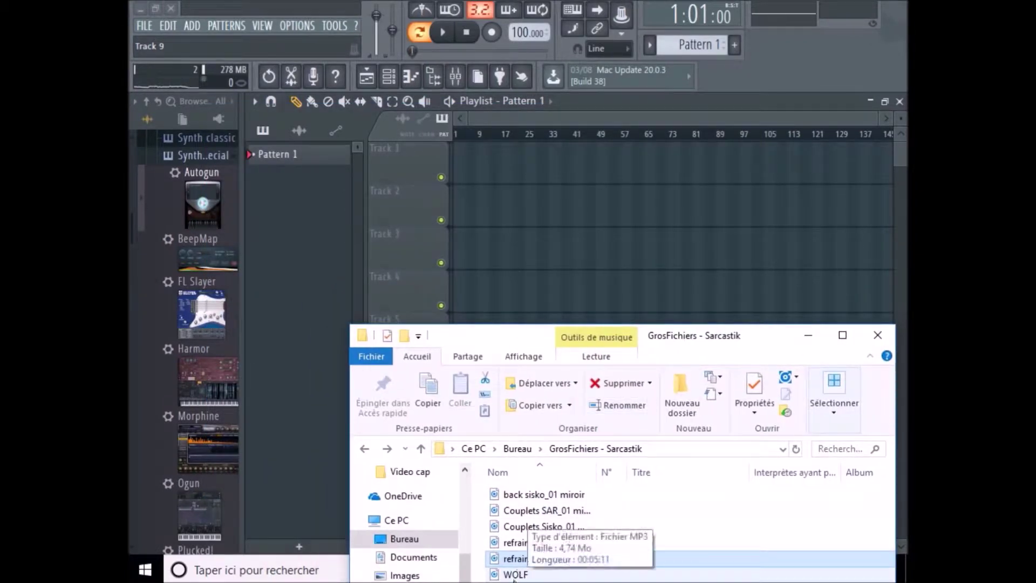
pyautogui.moveTo(481, 488); pyautogui.dragTo(462, 155)
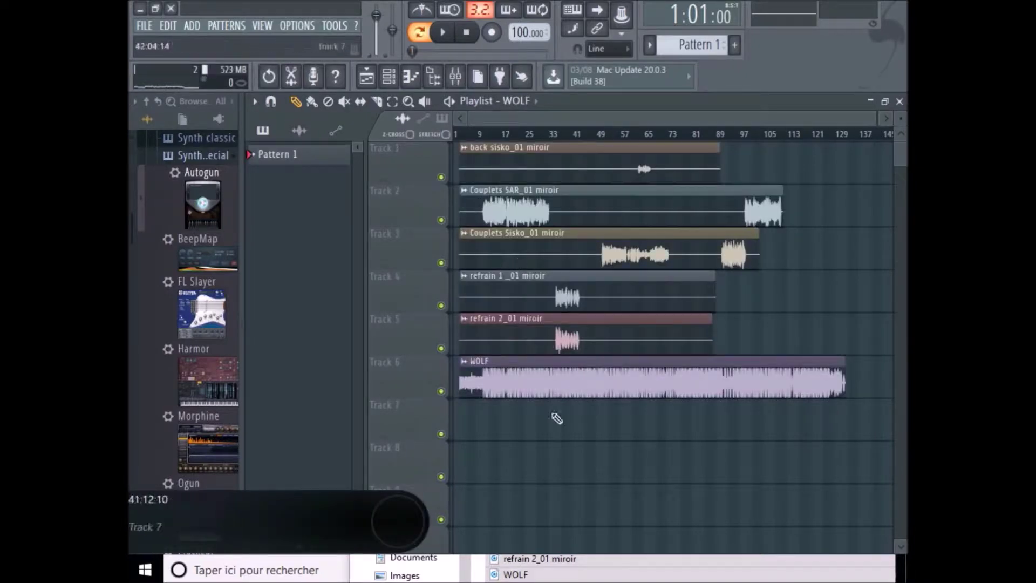
# Move all six audio clips together so they start at bar 1 on tracks 5 to 10, and clear the selection.
pyautogui.click(392, 101)
pyautogui.moveTo(792, 523); pyautogui.dragTo(605, 174)
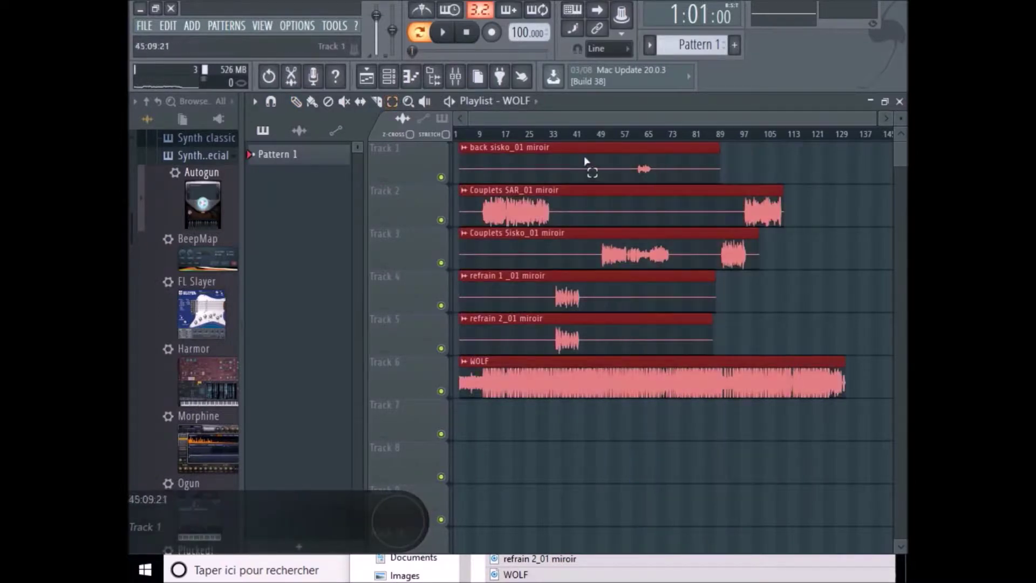
pyautogui.click(294, 100)
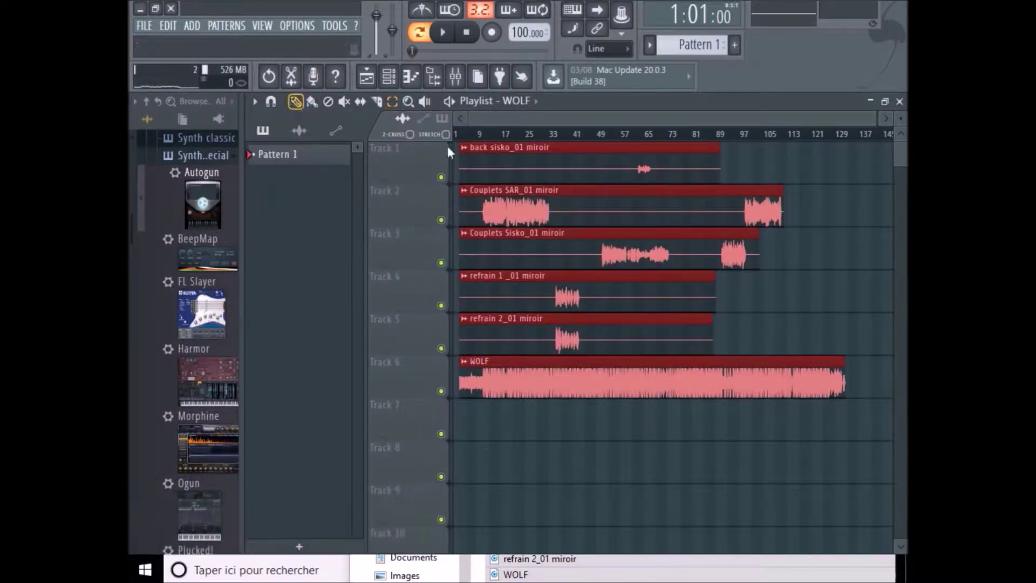
pyautogui.moveTo(478, 147); pyautogui.dragTo(463, 321)
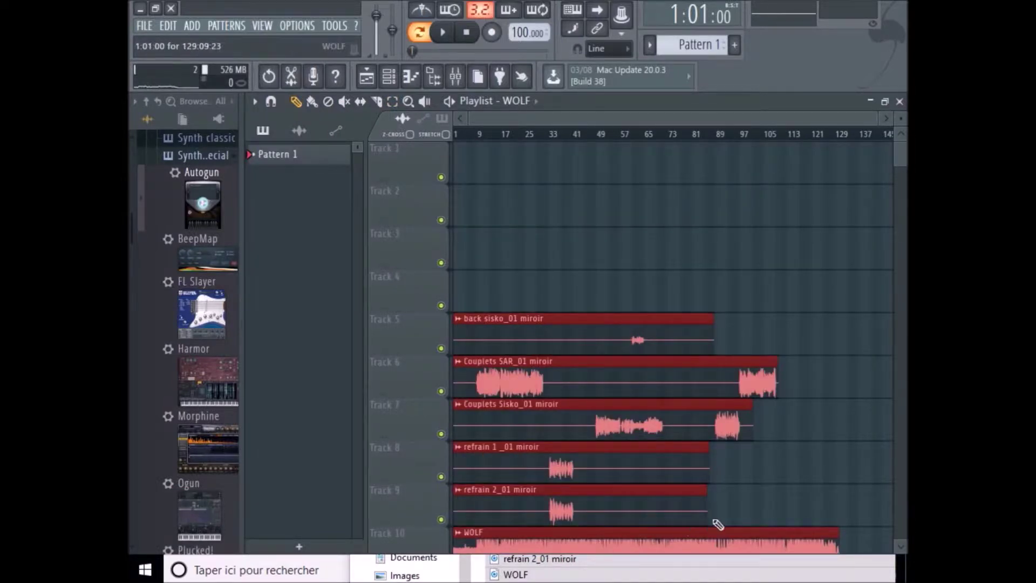
pyautogui.click(749, 502)
pyautogui.rightClick(754, 510)
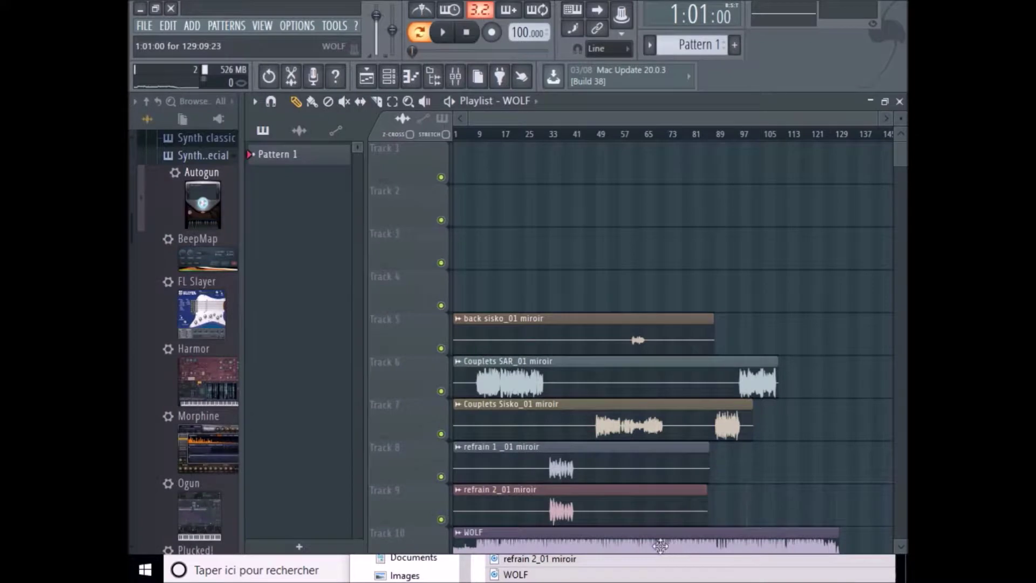
# Reorder the clips on tracks 1 to 6 as WOLF, Couplets SAR, Couplets Sisko, back sisko, refrain 1 and refrain 2.
pyautogui.moveTo(666, 544); pyautogui.dragTo(521, 157)
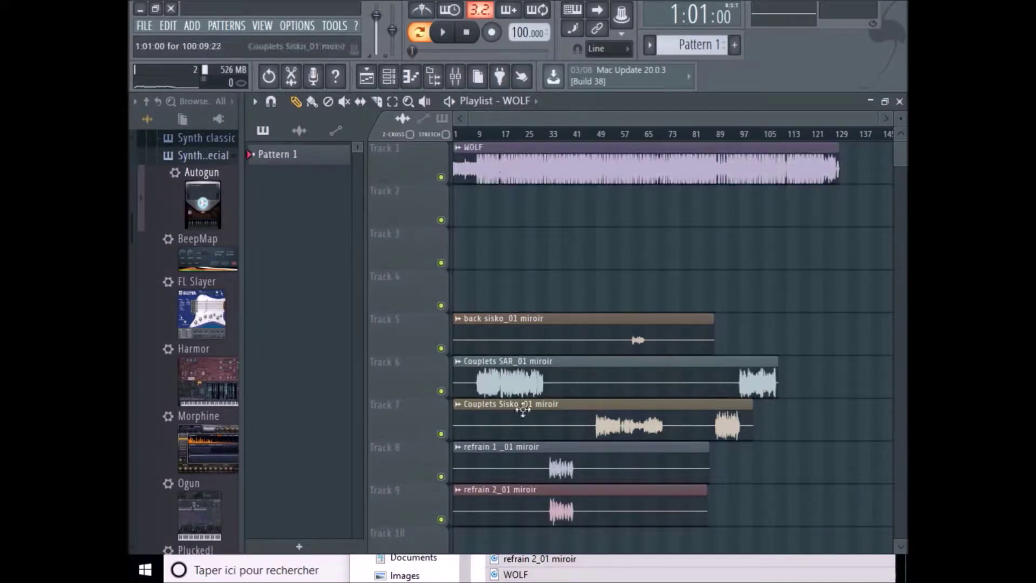
pyautogui.moveTo(462, 379); pyautogui.dragTo(435, 188)
pyautogui.moveTo(585, 414); pyautogui.dragTo(487, 233)
pyautogui.moveTo(501, 330); pyautogui.dragTo(488, 270)
pyautogui.moveTo(524, 462); pyautogui.dragTo(491, 322)
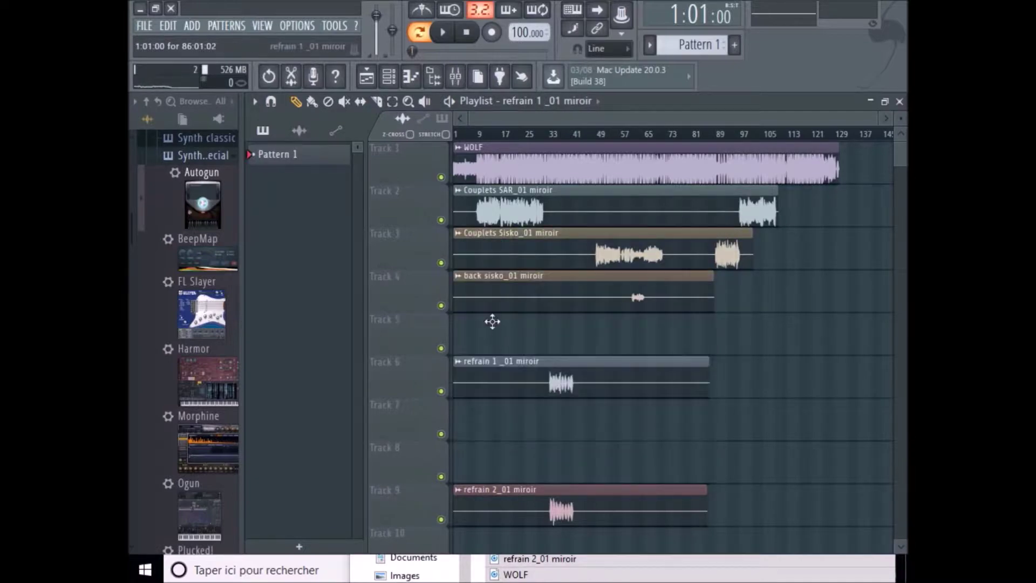
pyautogui.moveTo(526, 502); pyautogui.dragTo(485, 359)
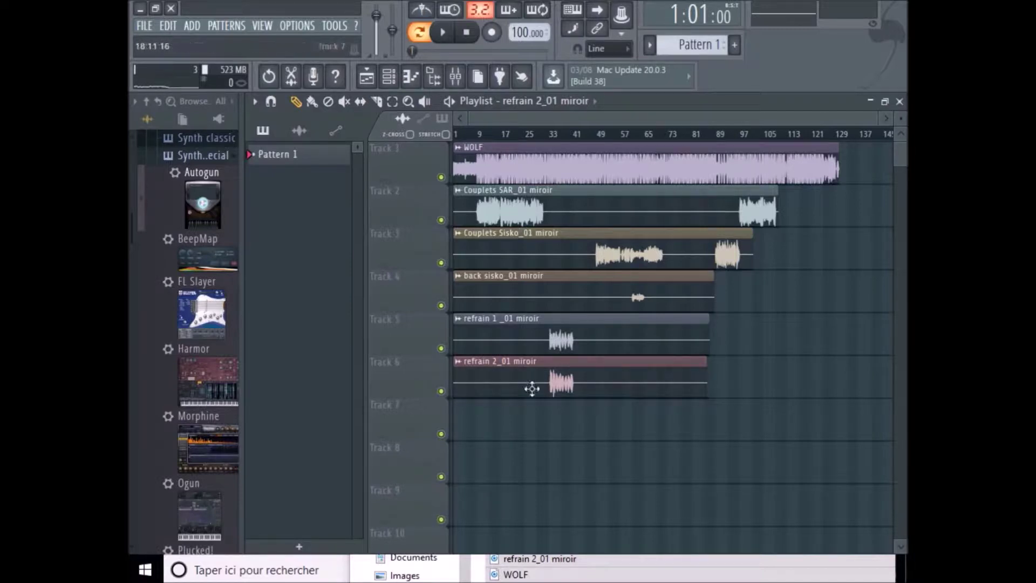
# Slice the Couplets SAR clip around its two vocal passages and delete the silent pieces before and between them.
pyautogui.click(376, 101)
pyautogui.moveTo(556, 232); pyautogui.dragTo(556, 233)
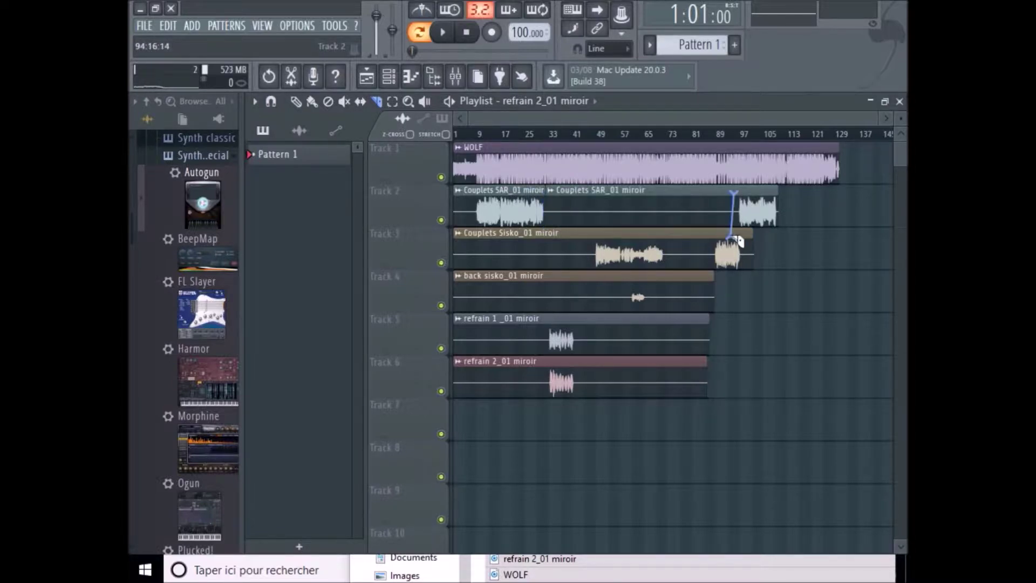
pyautogui.moveTo(742, 232); pyautogui.dragTo(742, 233)
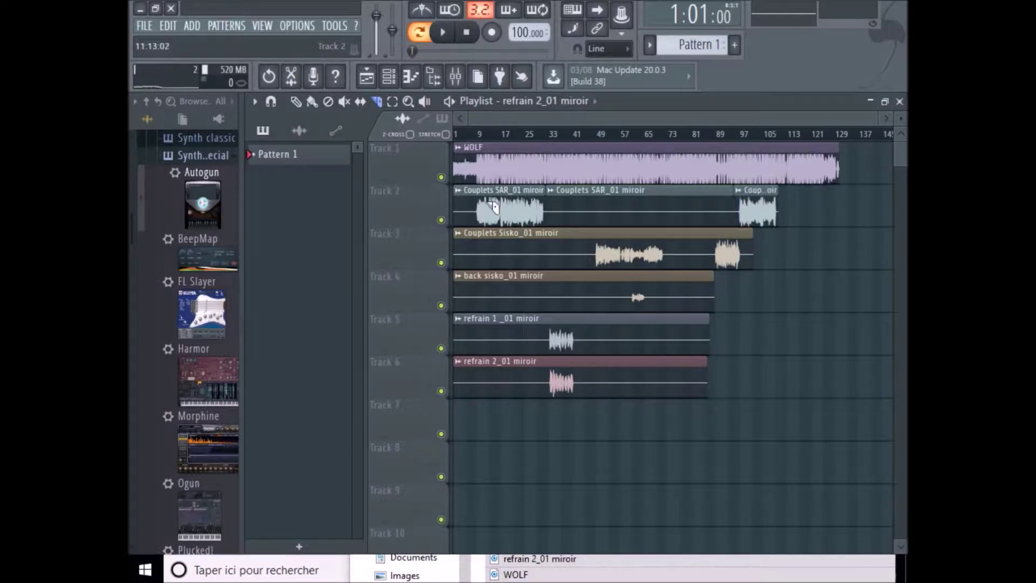
pyautogui.moveTo(482, 233); pyautogui.dragTo(482, 235)
pyautogui.click(297, 102)
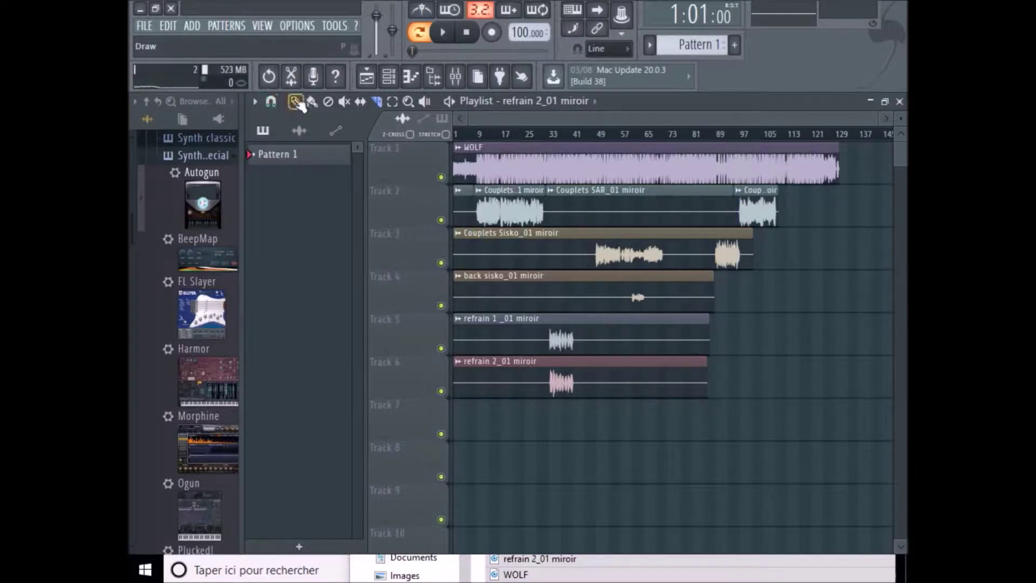
pyautogui.rightClick(464, 203)
pyautogui.rightClick(556, 204)
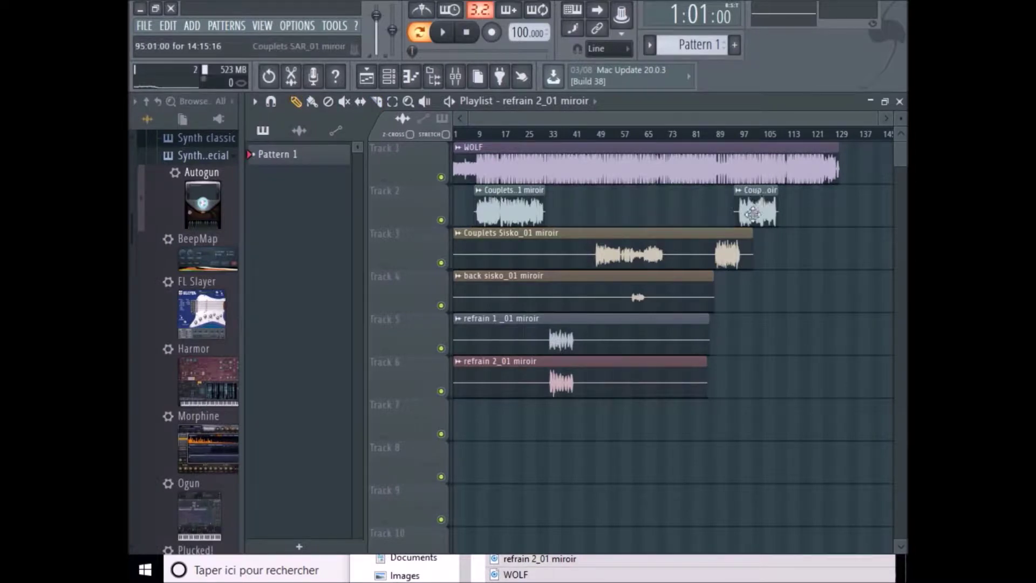
# Slice the Couplets Sisko clip around its two vocal passages and delete the silent pieces before and between them.
pyautogui.click(366, 101)
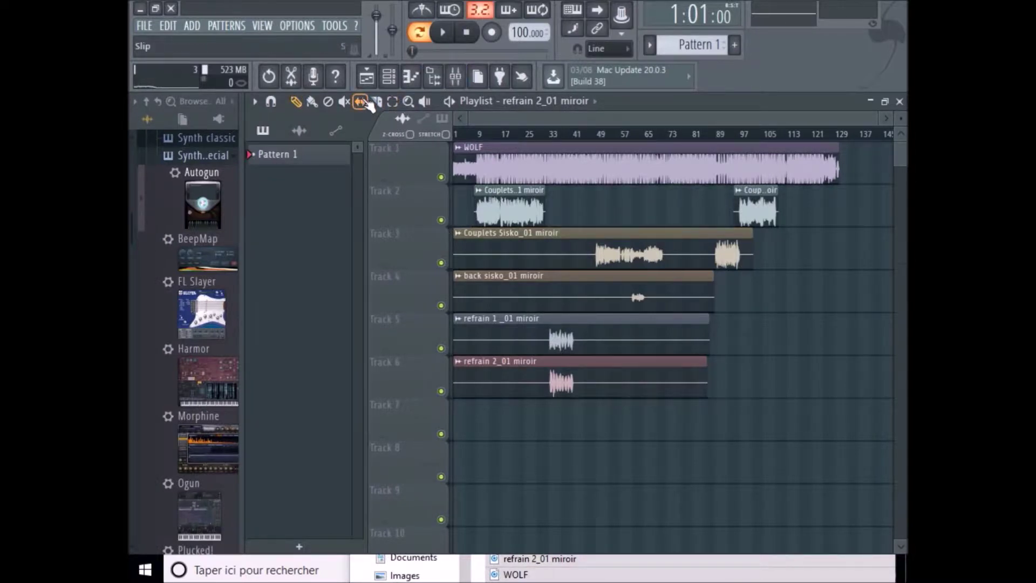
pyautogui.click(376, 103)
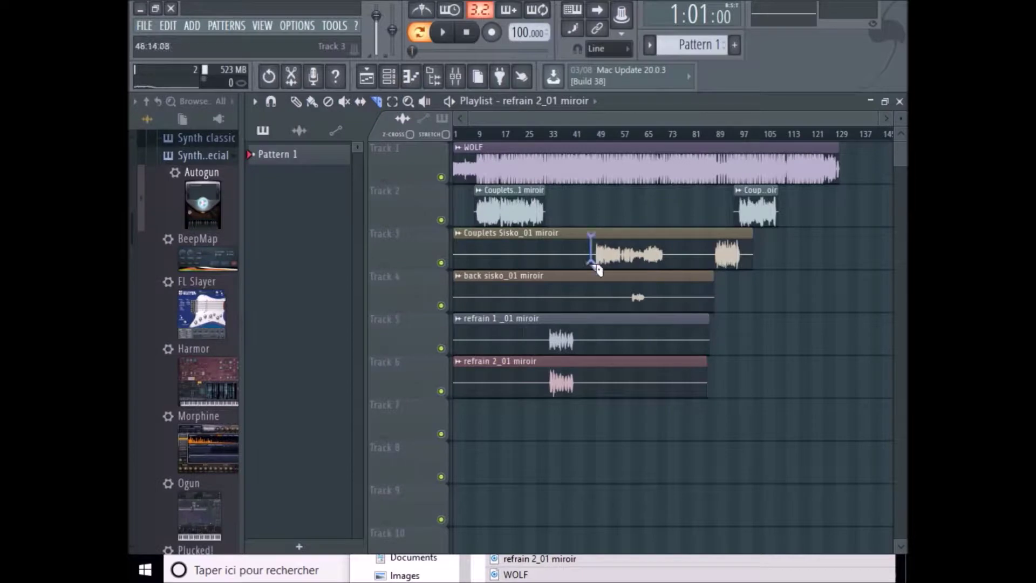
pyautogui.moveTo(598, 275); pyautogui.dragTo(598, 276)
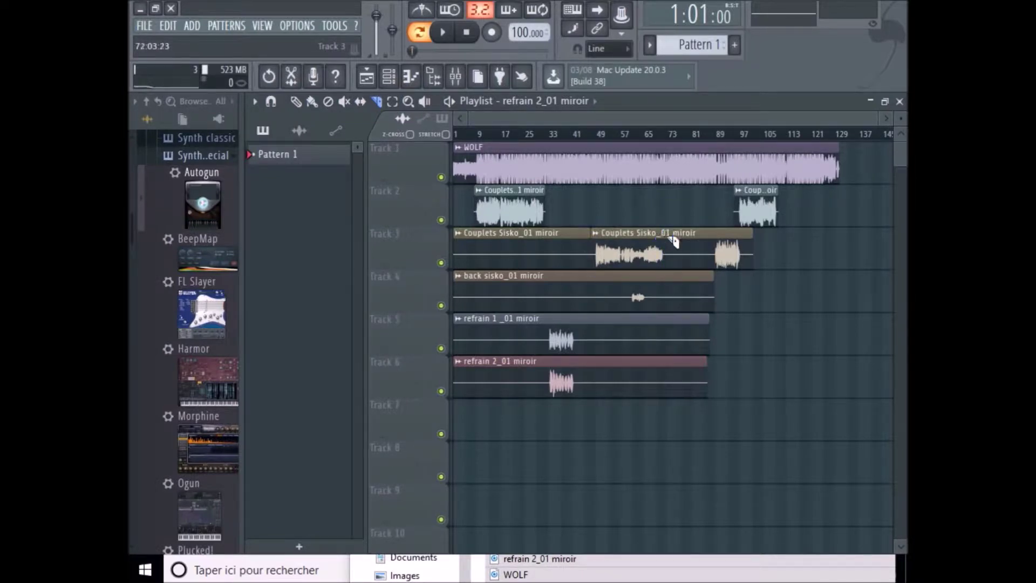
pyautogui.click(678, 268)
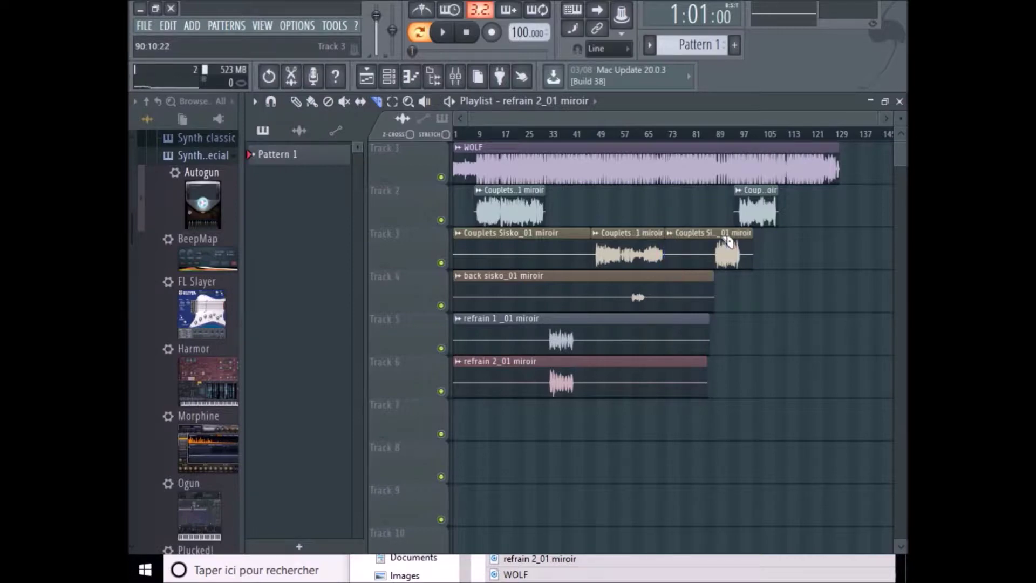
pyautogui.click(715, 276)
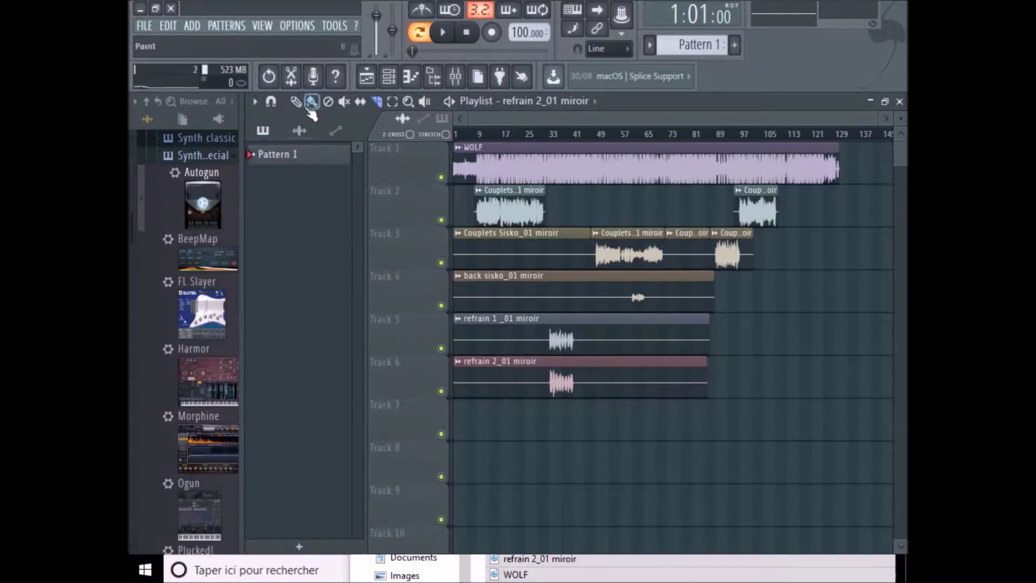
pyautogui.rightClick(492, 242)
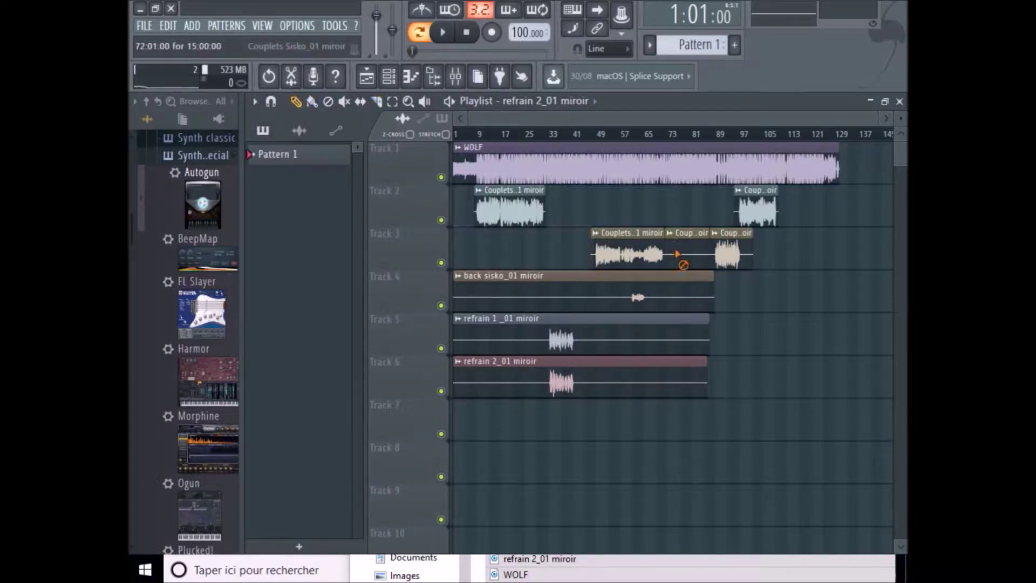
pyautogui.rightClick(682, 260)
# Slice the back sisko, refrain 1 and refrain 2 clips just before and just after their vocal passages.
pyautogui.click(376, 101)
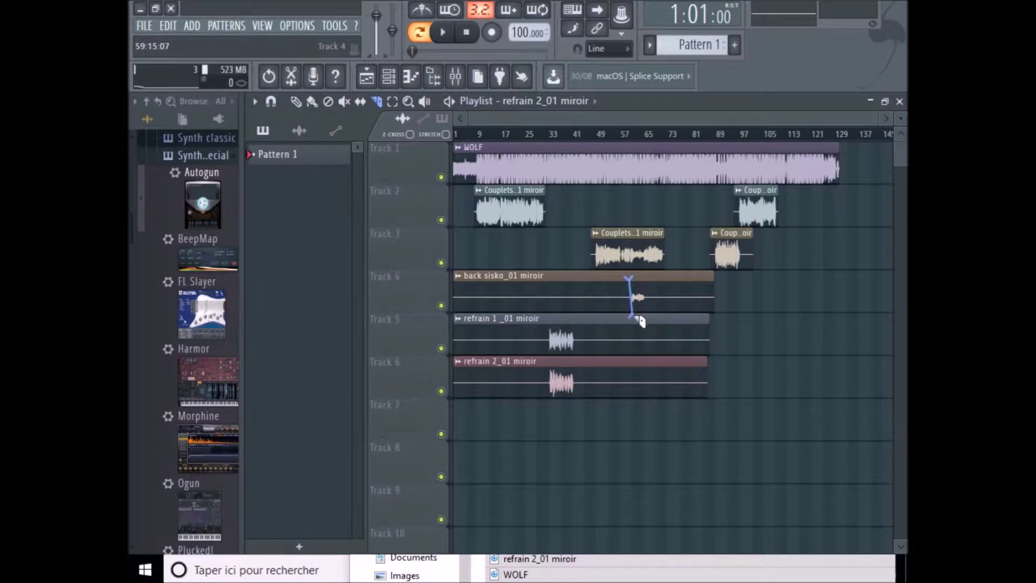
pyautogui.moveTo(641, 319); pyautogui.dragTo(652, 319)
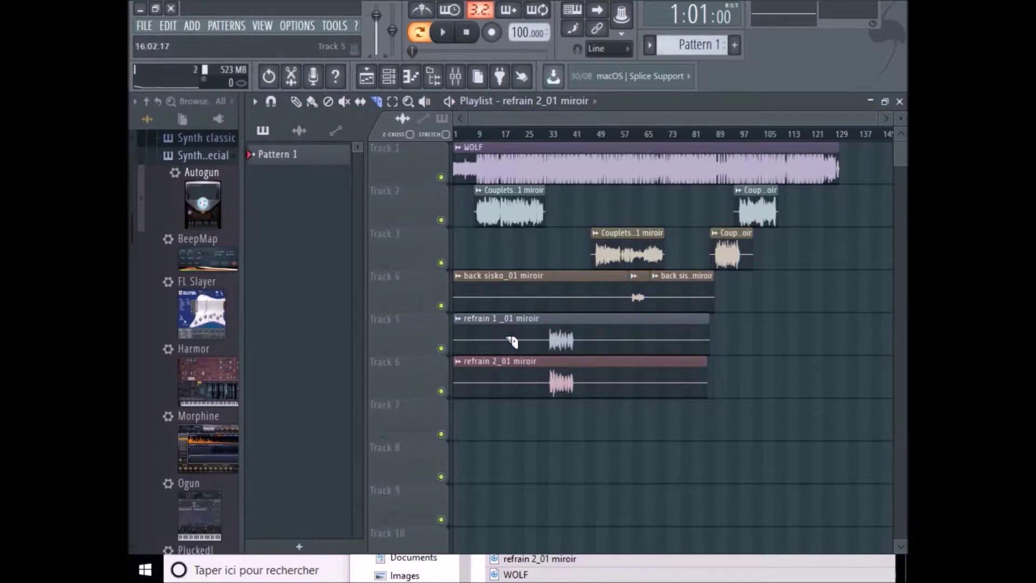
pyautogui.moveTo(551, 328); pyautogui.dragTo(550, 406)
pyautogui.moveTo(584, 371); pyautogui.dragTo(584, 404)
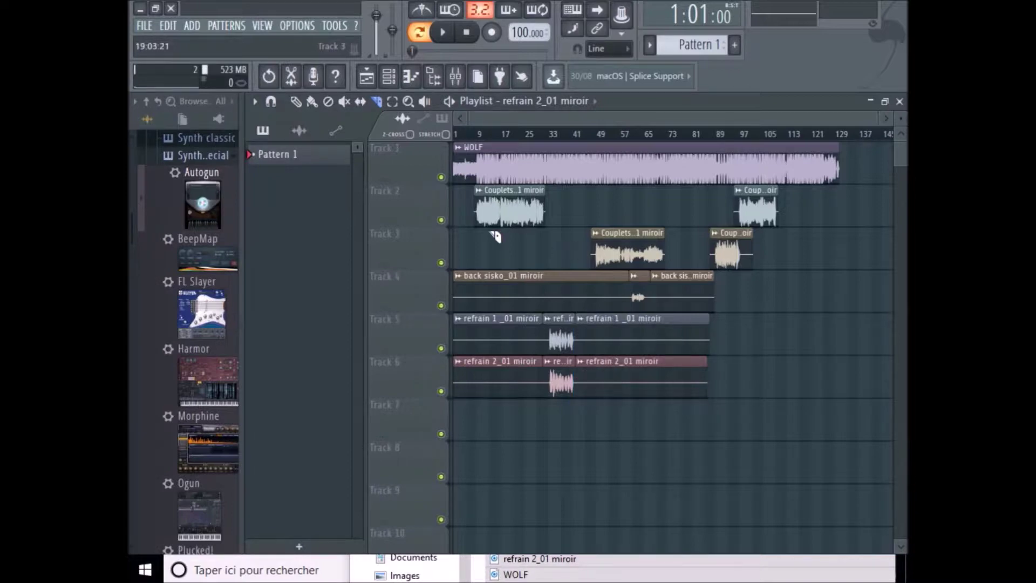
# Delete the silent pieces before and after the vocal passages on tracks 4, 5 and 6.
pyautogui.click(297, 102)
pyautogui.rightClick(577, 298)
pyautogui.rightClick(694, 295)
pyautogui.rightClick(677, 330)
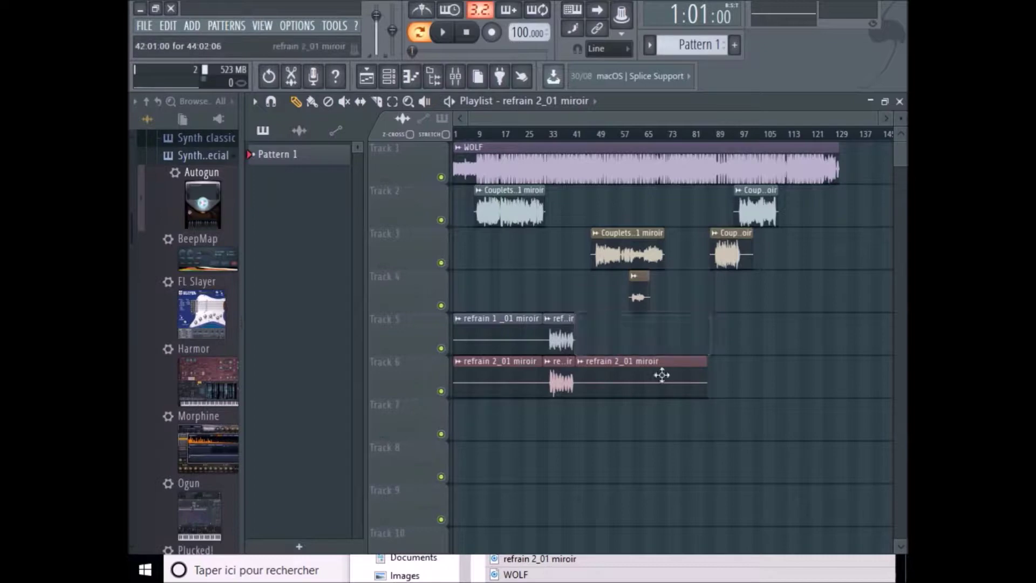
pyautogui.rightClick(662, 372)
pyautogui.rightClick(486, 346)
pyautogui.rightClick(497, 384)
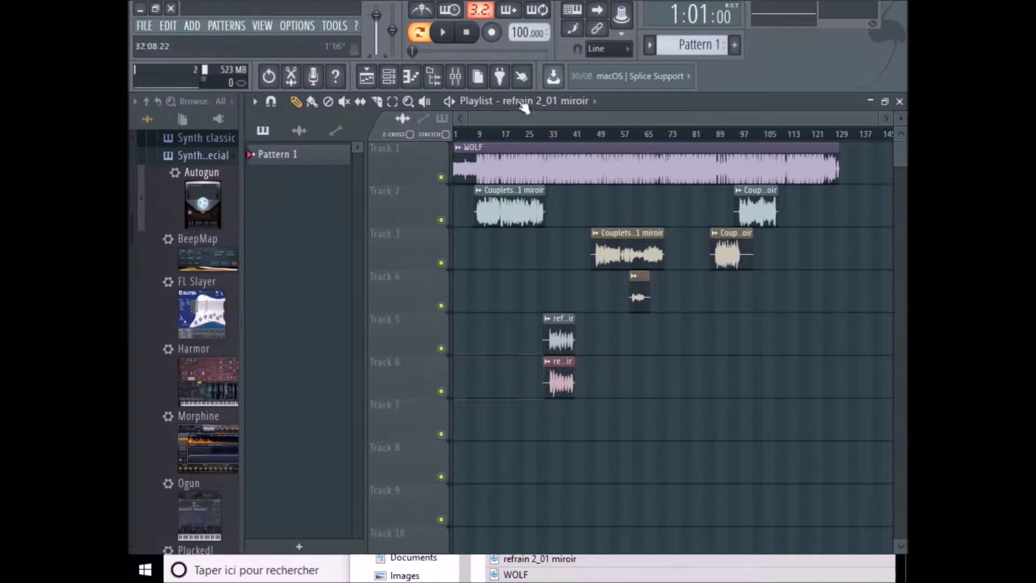
# Slice both refrain clips at bar 33 and delete their silent lead-ins, keeping the vocal pieces.
pyautogui.moveTo(468, 117); pyautogui.dragTo(513, 118)
pyautogui.moveTo(878, 118); pyautogui.dragTo(594, 124)
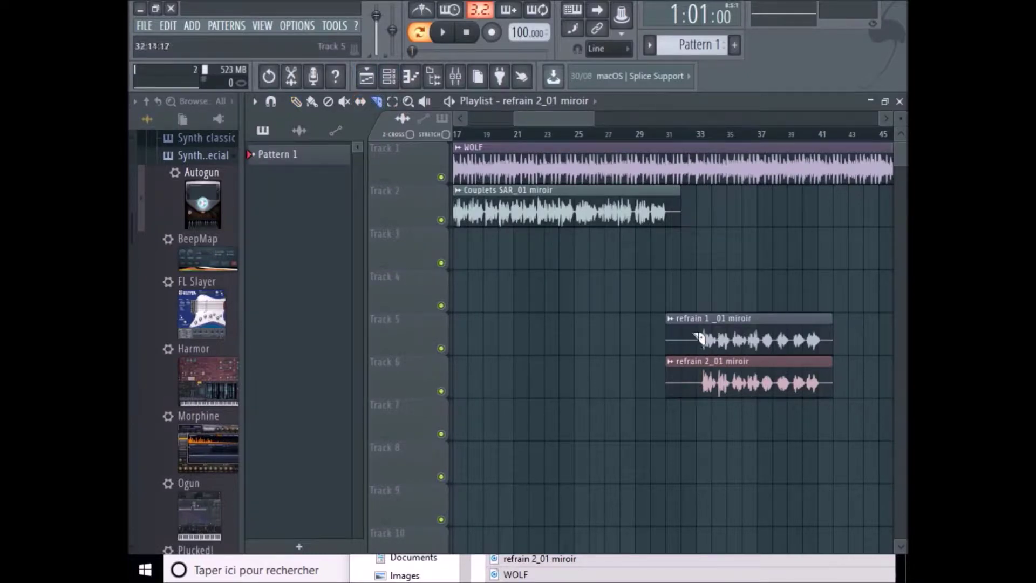
pyautogui.moveTo(703, 401); pyautogui.dragTo(693, 395)
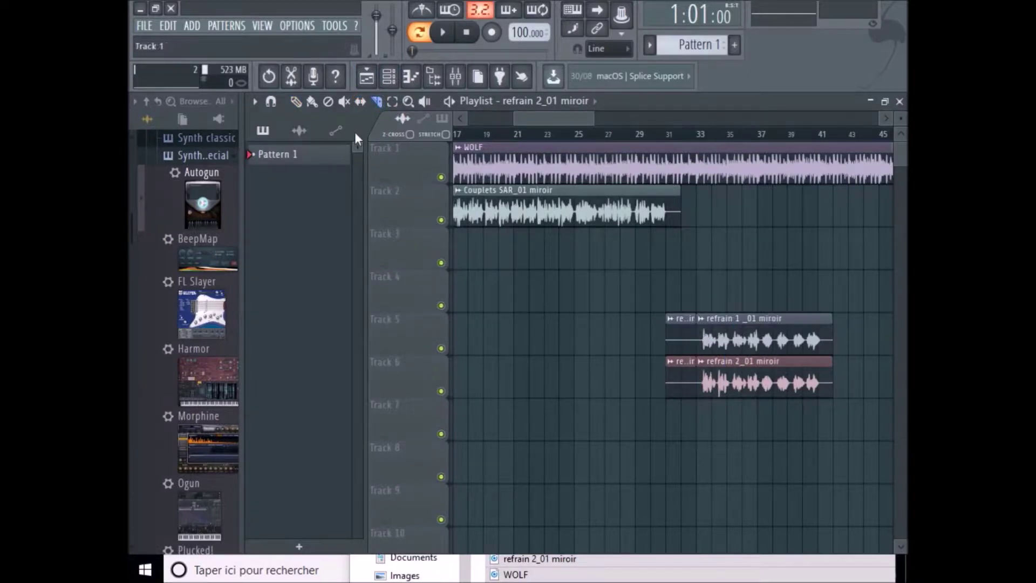
pyautogui.click(295, 101)
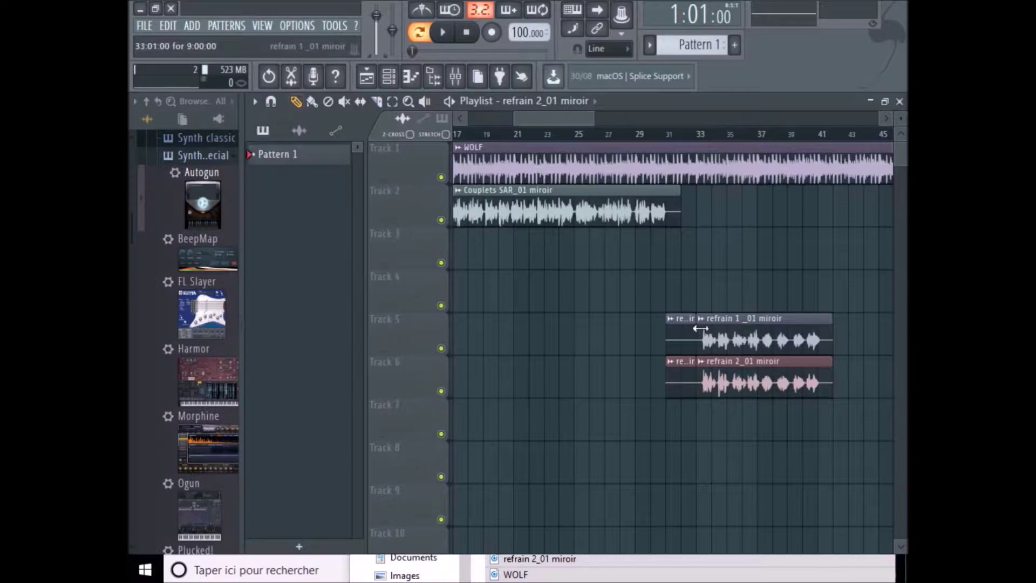
pyautogui.rightClick(698, 327)
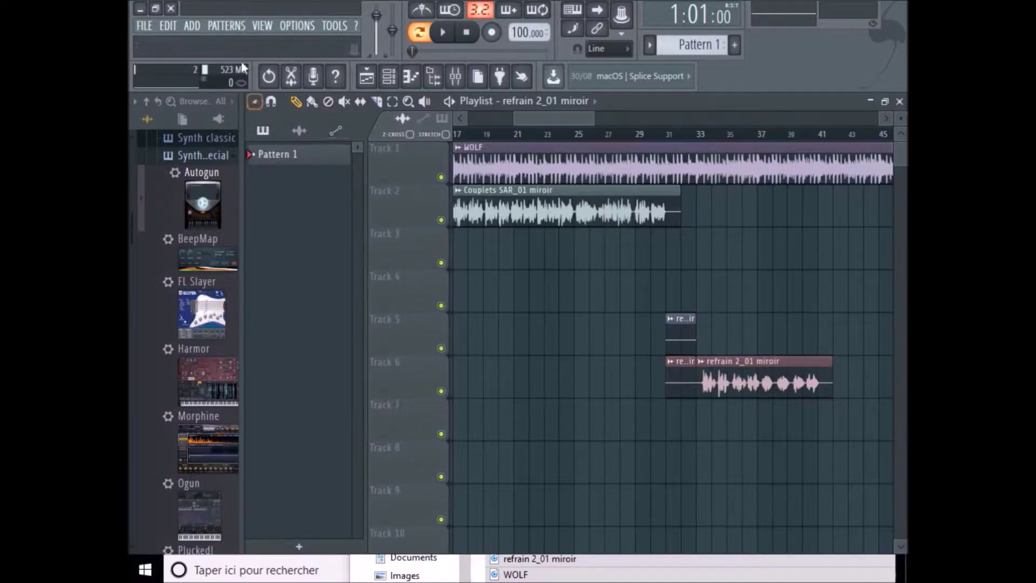
pyautogui.click(270, 78)
pyautogui.rightClick(680, 334)
pyautogui.rightClick(680, 379)
# Place copies of the trimmed refrain 1 and refrain 2 clips at bar 41 on tracks 7 and 8.
pyautogui.moveTo(540, 118); pyautogui.dragTo(568, 121)
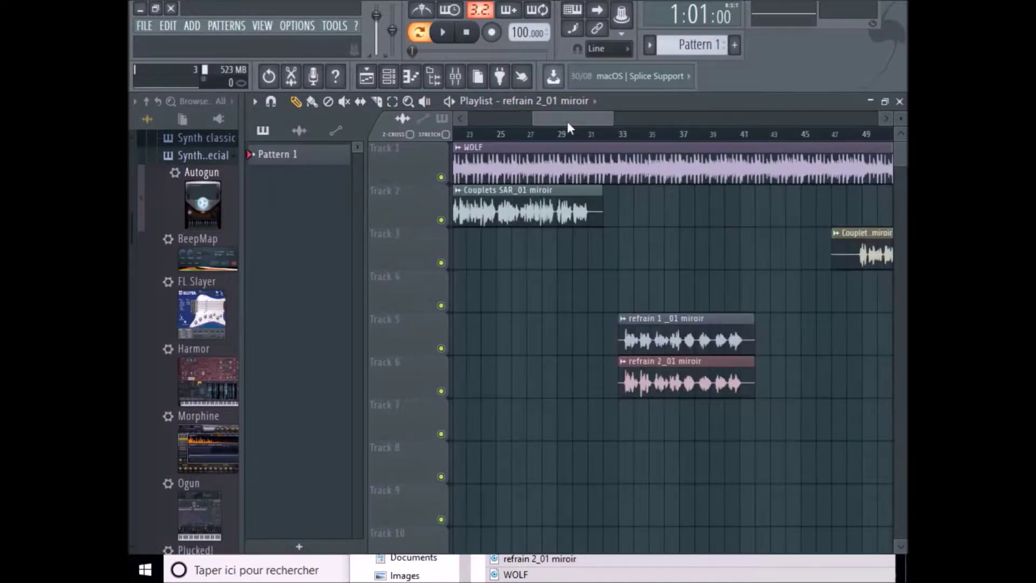
pyautogui.click(586, 337)
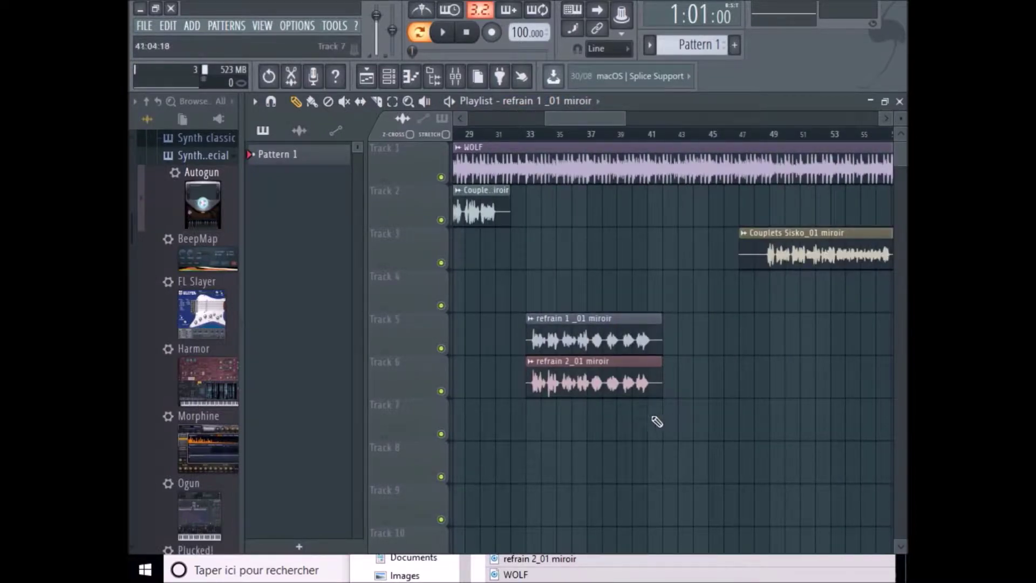
pyautogui.click(656, 421)
pyautogui.click(636, 377)
pyautogui.click(655, 462)
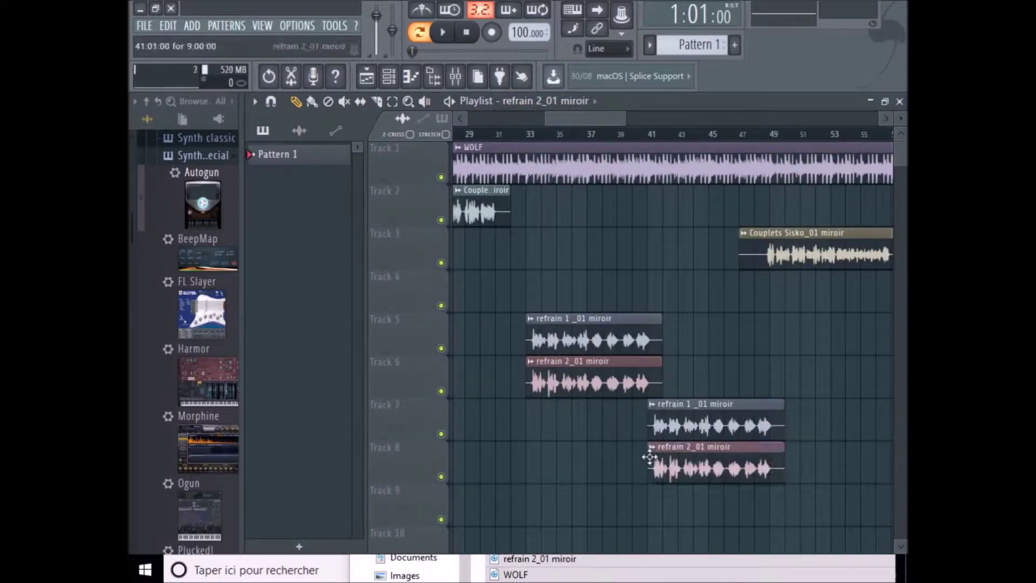
# Play the arrangement from just before the first refrain, and jump to bar 41 to check the repeated refrain.
pyautogui.click(511, 135)
pyautogui.press('space')
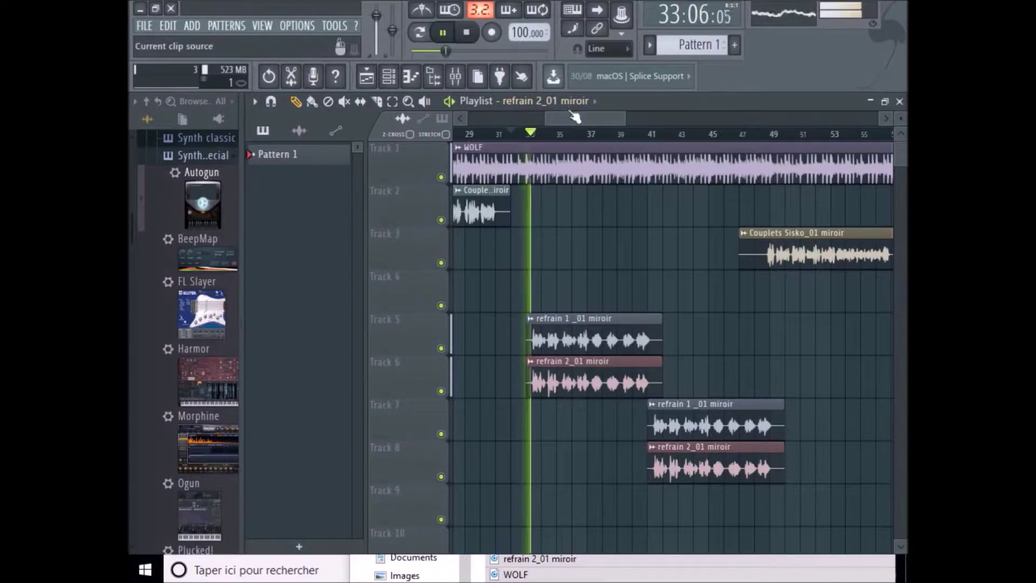
pyautogui.click(654, 135)
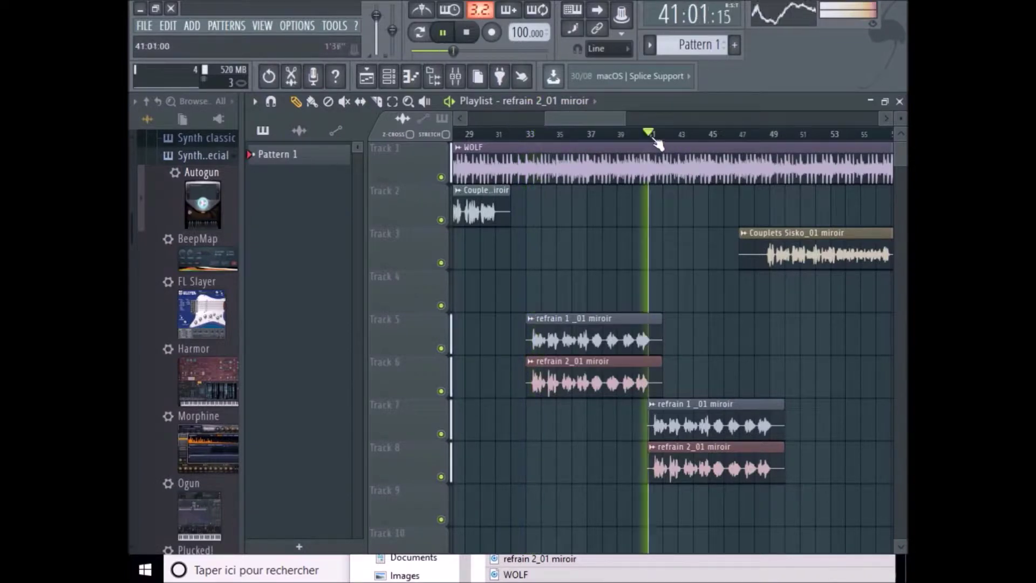
# Stop playback and copy the four refrain clips on tracks 5 to 8.
pyautogui.click(466, 33)
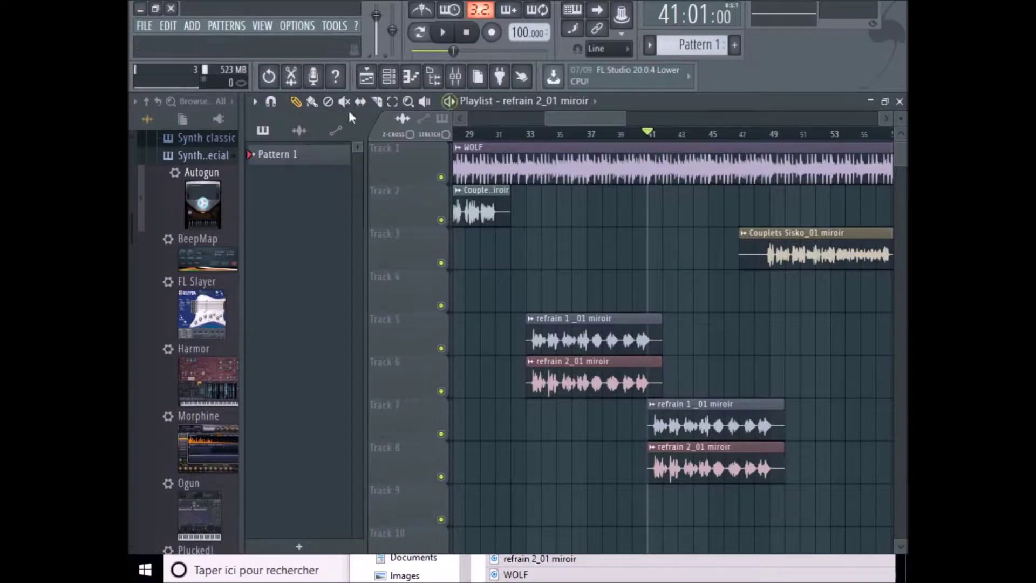
pyautogui.click(392, 103)
pyautogui.moveTo(838, 525); pyautogui.dragTo(607, 310)
pyautogui.click(177, 23)
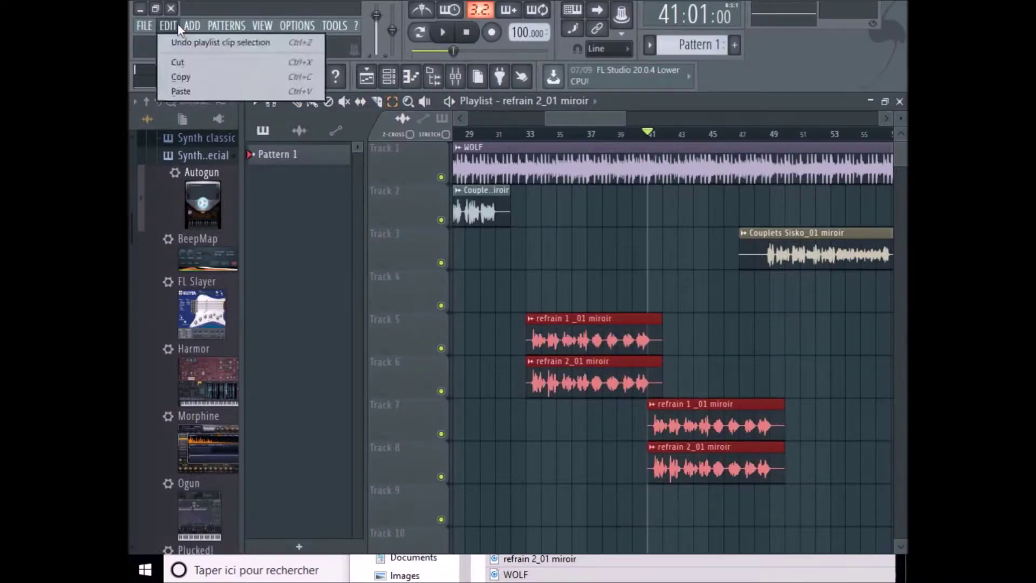
pyautogui.click(182, 76)
# Paste the copied refrain clips and move them so the first pair on tracks 5 and 6 starts at bar 73.
pyautogui.moveTo(592, 114); pyautogui.dragTo(689, 120)
pyautogui.click(296, 101)
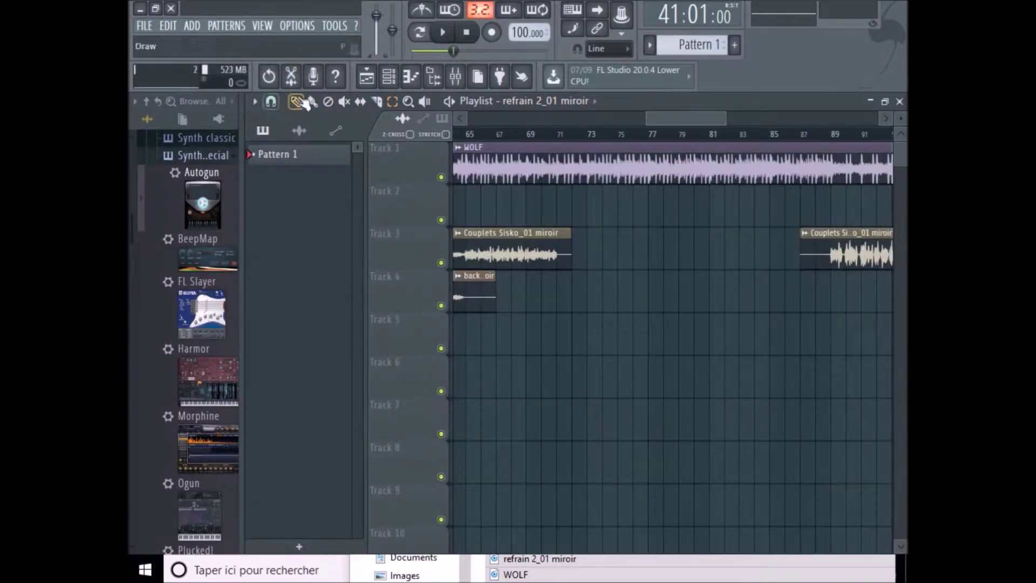
pyautogui.click(569, 137)
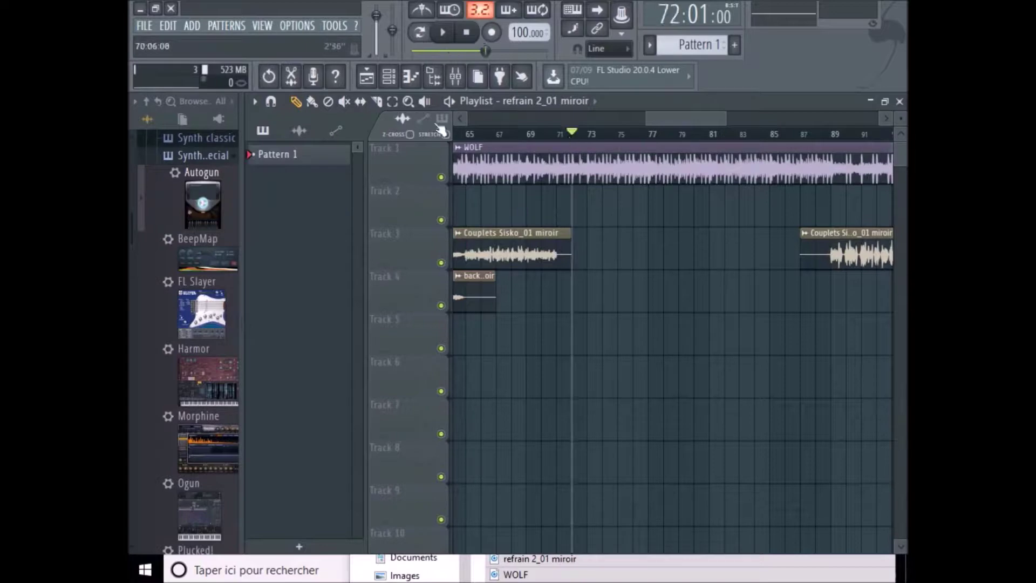
pyautogui.click(168, 27)
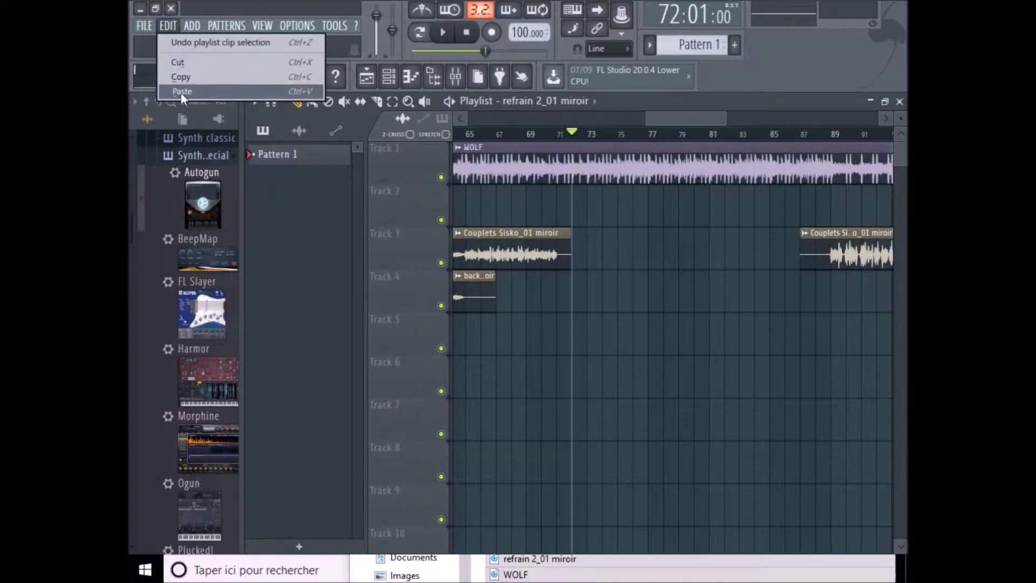
pyautogui.click(181, 92)
pyautogui.moveTo(489, 317); pyautogui.dragTo(607, 315)
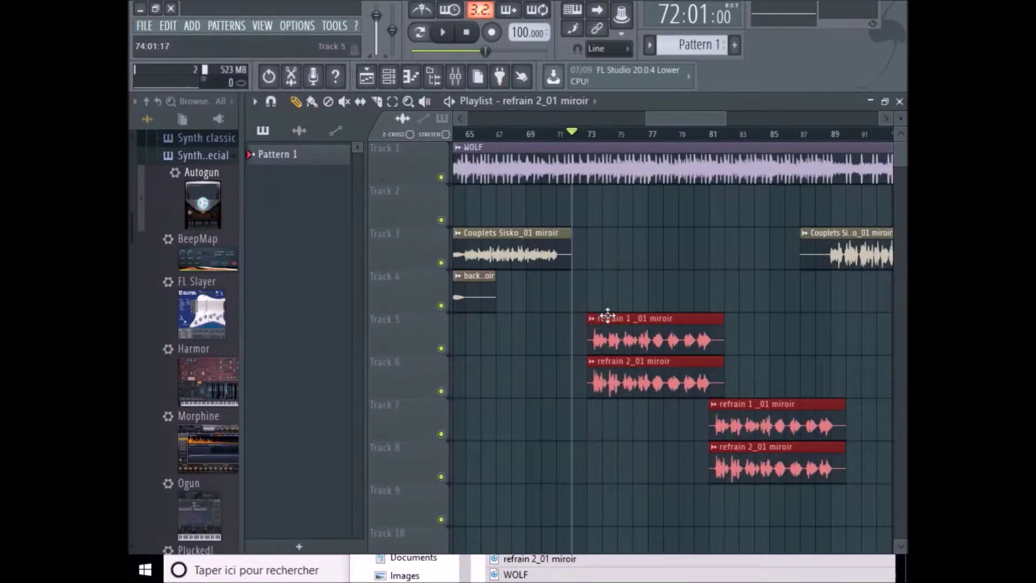
# Paste the refrain clips again and move them so the pair on tracks 5 and 6 starts at bar 113.
pyautogui.moveTo(669, 119); pyautogui.dragTo(744, 119)
pyautogui.click(656, 135)
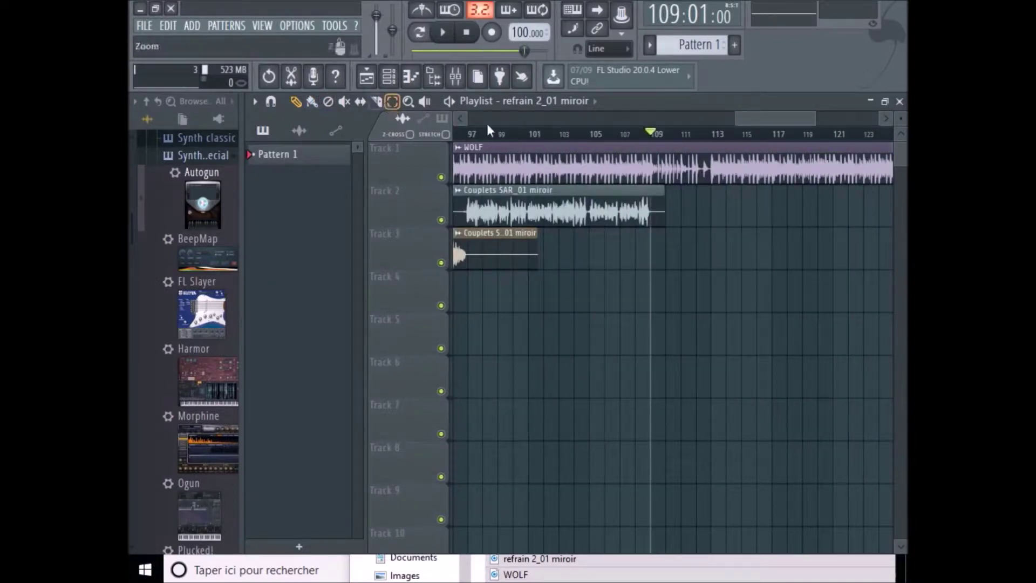
pyautogui.moveTo(749, 121)
pyautogui.mouseDown()
pyautogui.moveTo(645, 115)
pyautogui.moveTo(761, 112)
pyautogui.mouseUp()
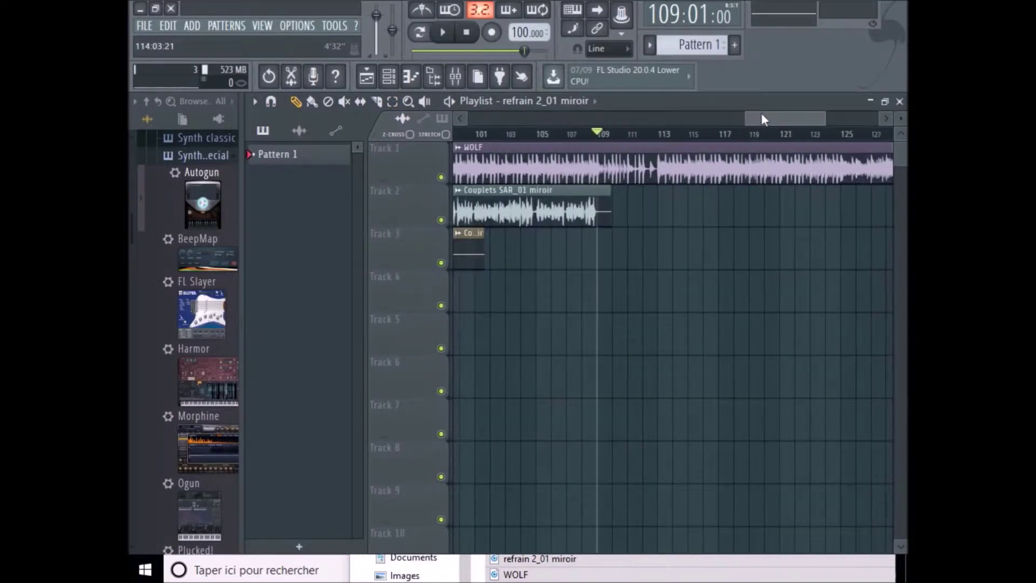
pyautogui.click(659, 135)
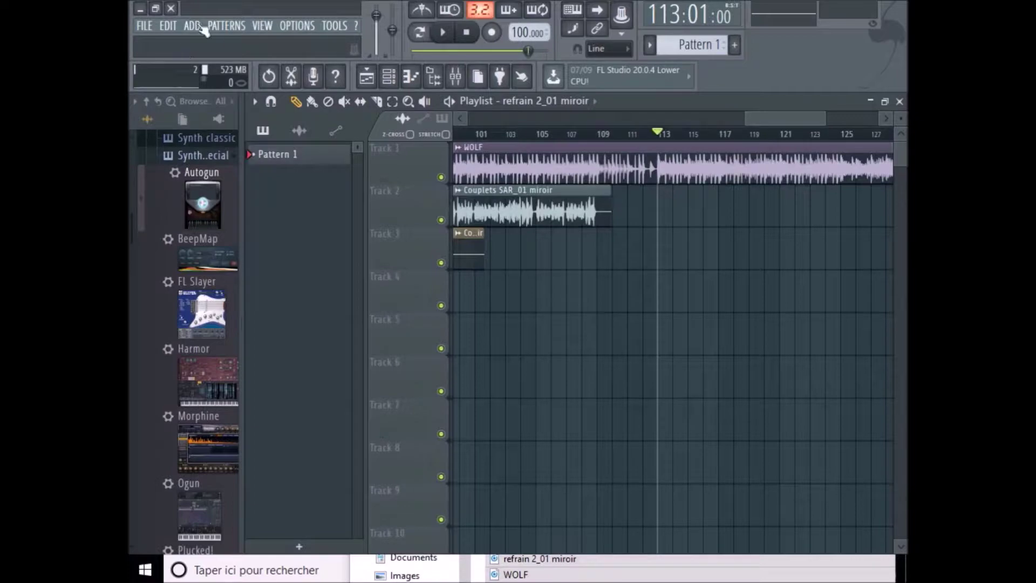
pyautogui.click(170, 30)
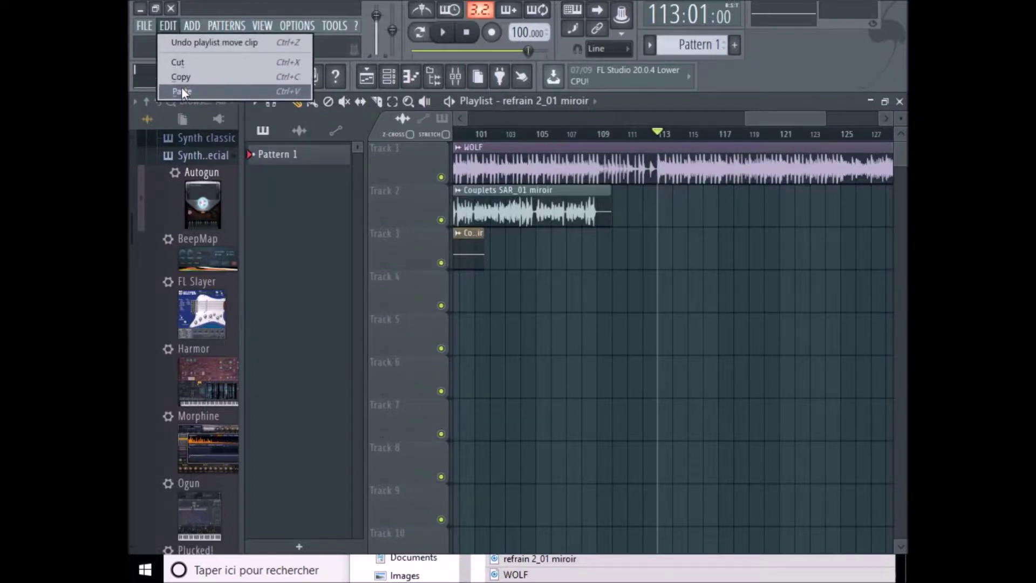
pyautogui.click(182, 89)
pyautogui.moveTo(507, 338); pyautogui.dragTo(706, 337)
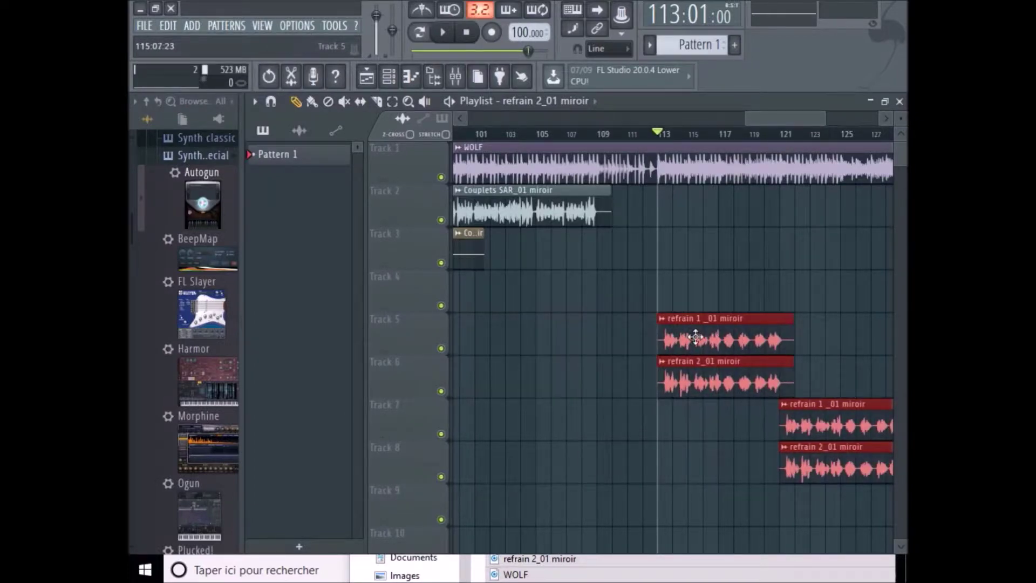
# Route the Couplets SAR_01 miroir channel from playlist track 2 to mixer insert 2.
pyautogui.moveTo(769, 125); pyautogui.dragTo(878, 118)
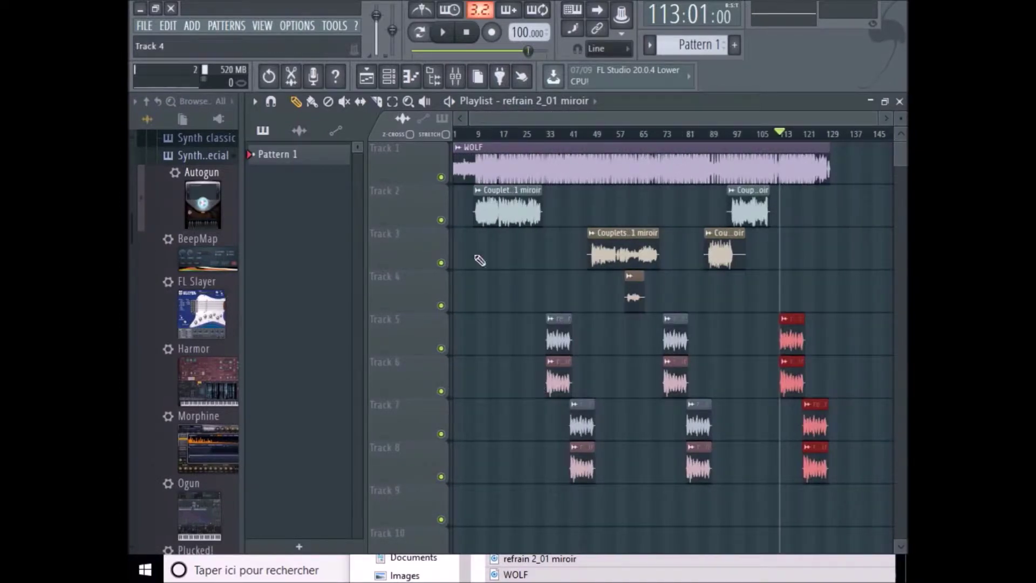
pyautogui.doubleClick(495, 198)
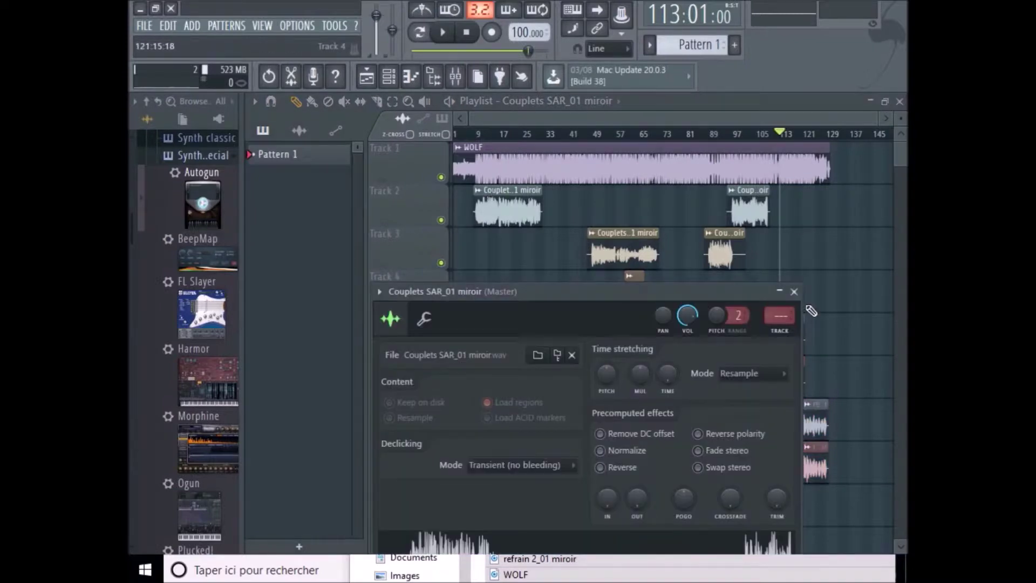
pyautogui.click(790, 294)
pyautogui.click(457, 80)
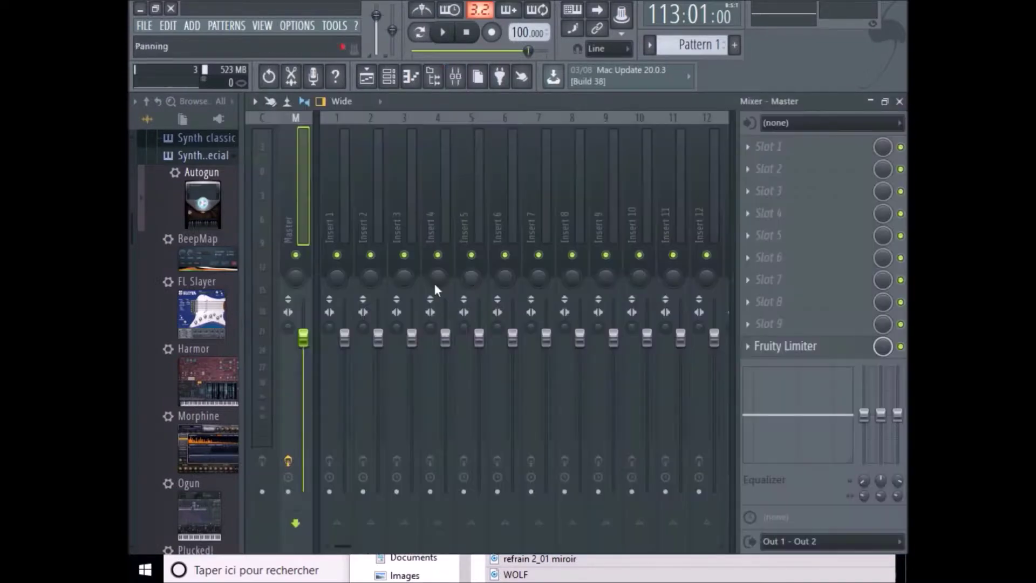
pyautogui.rightClick(377, 223)
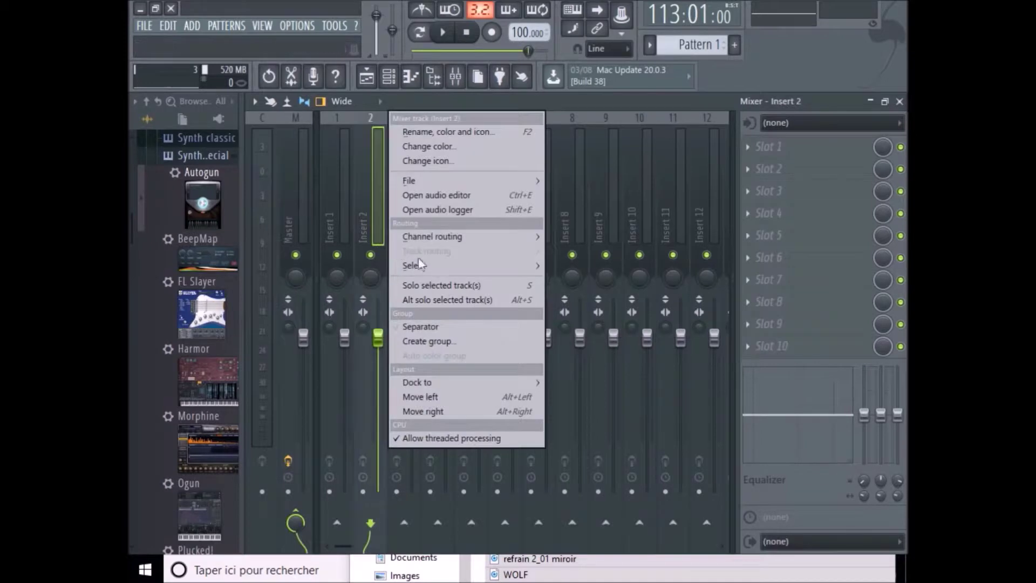
pyautogui.moveTo(422, 236)
pyautogui.click(574, 237)
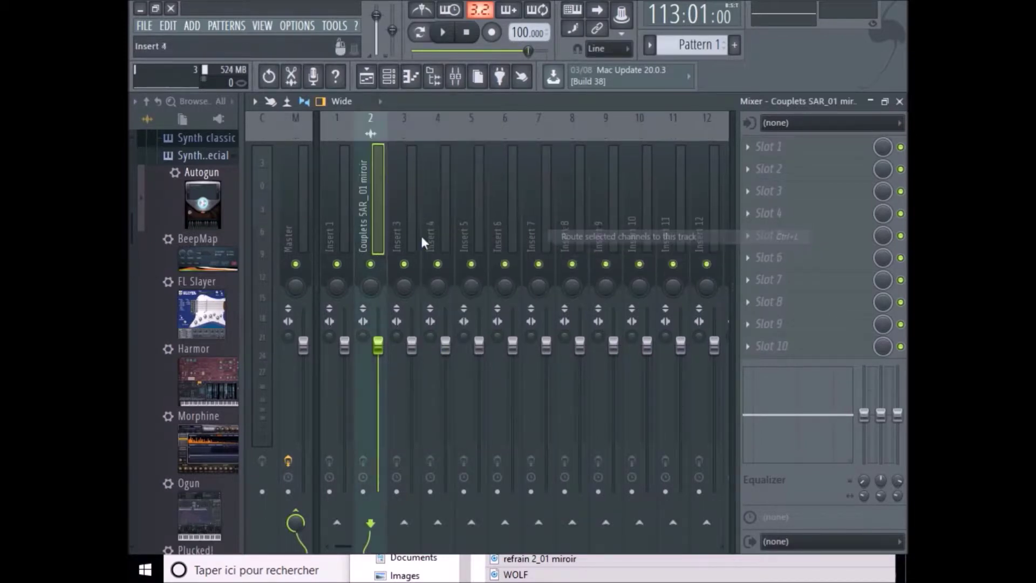
# Route the Couplets Sisko_01 miroir channel from playlist track 3 to mixer insert 3.
pyautogui.click(411, 147)
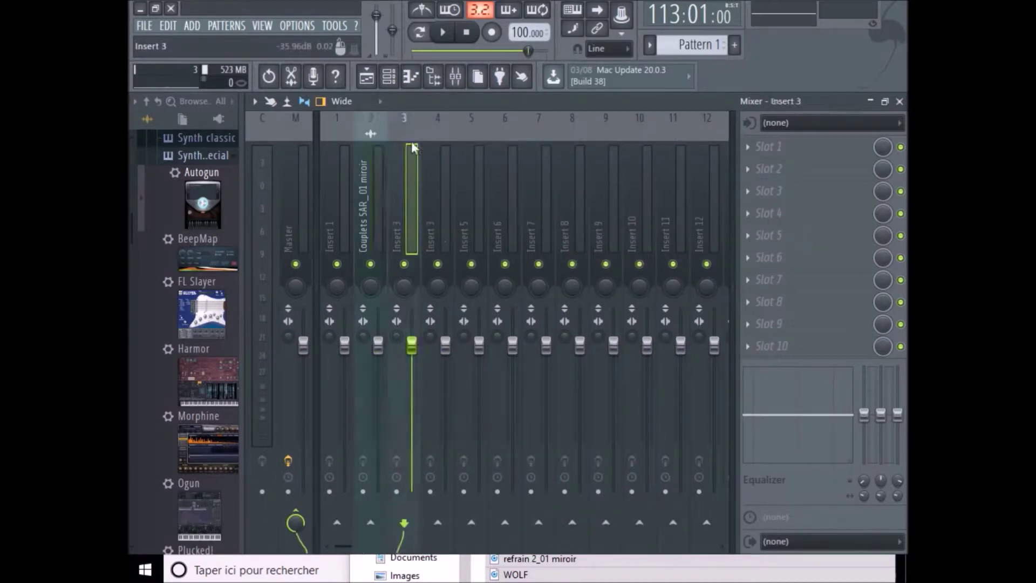
pyautogui.click(456, 78)
pyautogui.doubleClick(610, 256)
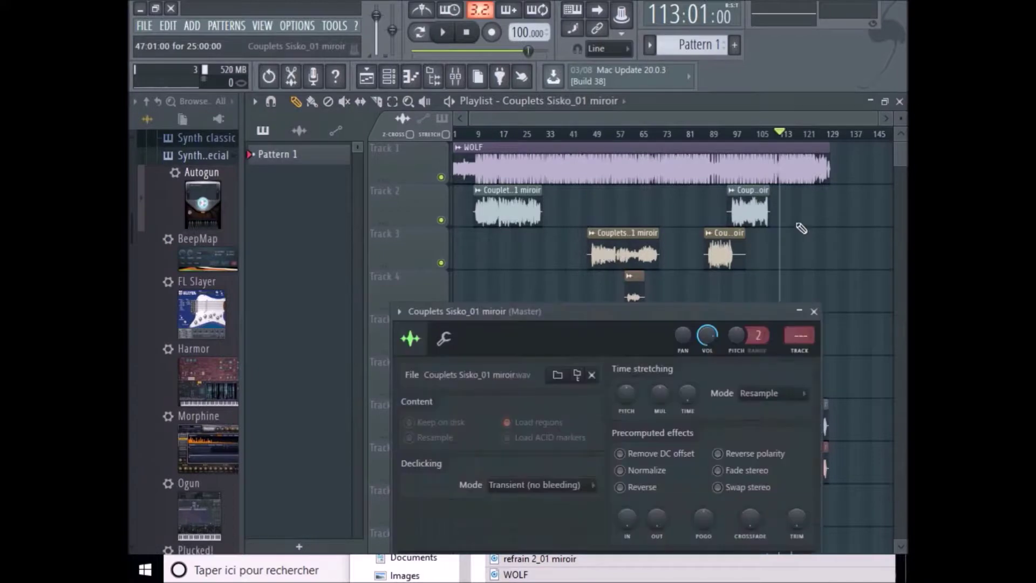
pyautogui.click(808, 307)
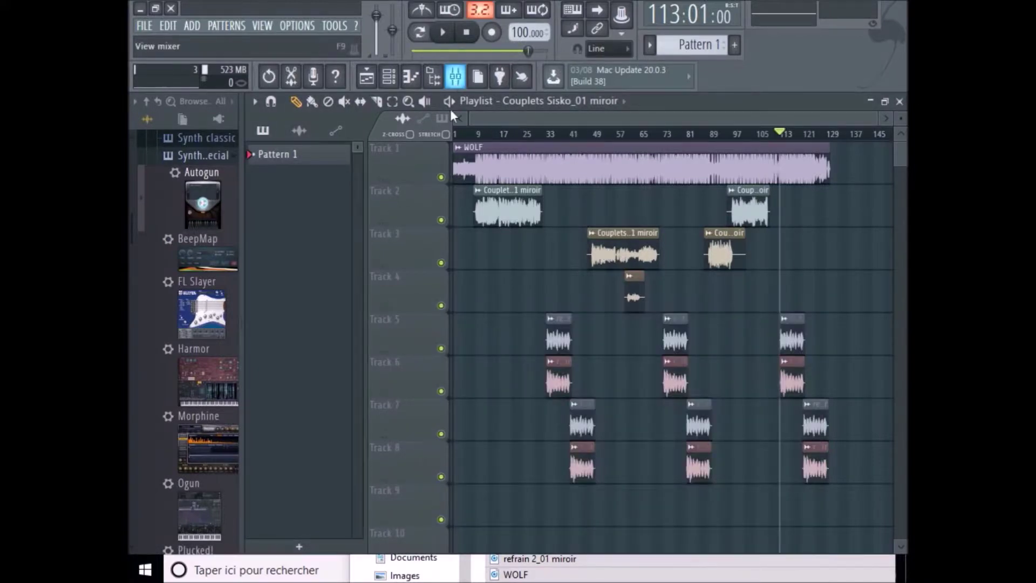
pyautogui.click(456, 78)
pyautogui.rightClick(408, 244)
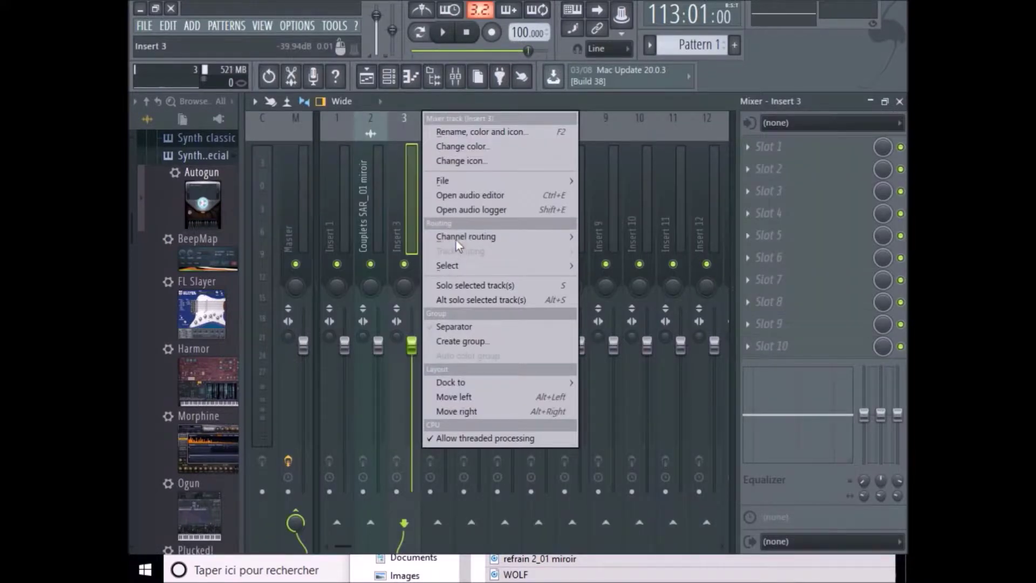
pyautogui.moveTo(484, 236)
pyautogui.click(626, 238)
# Route the back sisko_01 miroir channel from playlist track 4 to mixer insert 4.
pyautogui.click(438, 232)
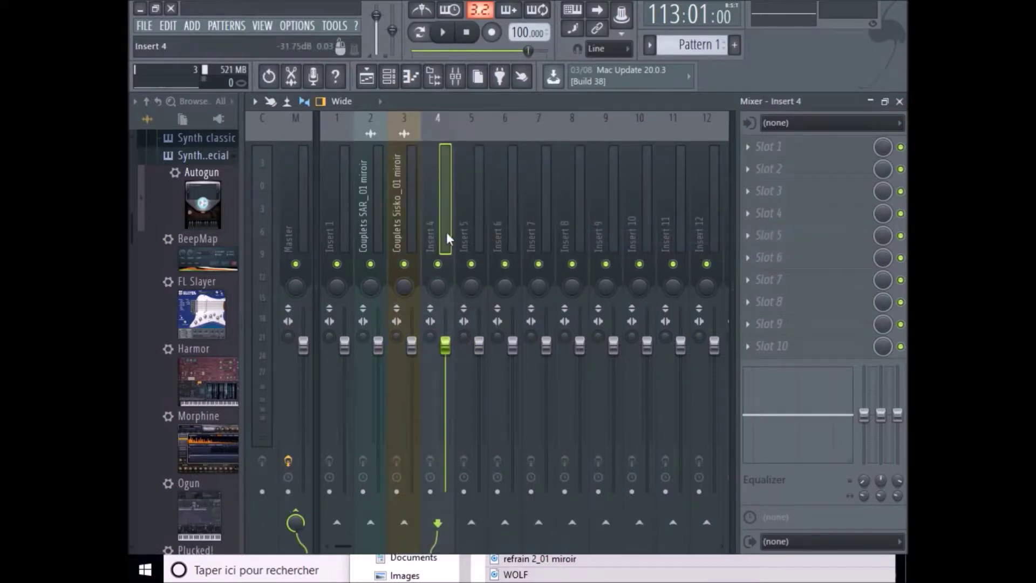
pyautogui.click(455, 76)
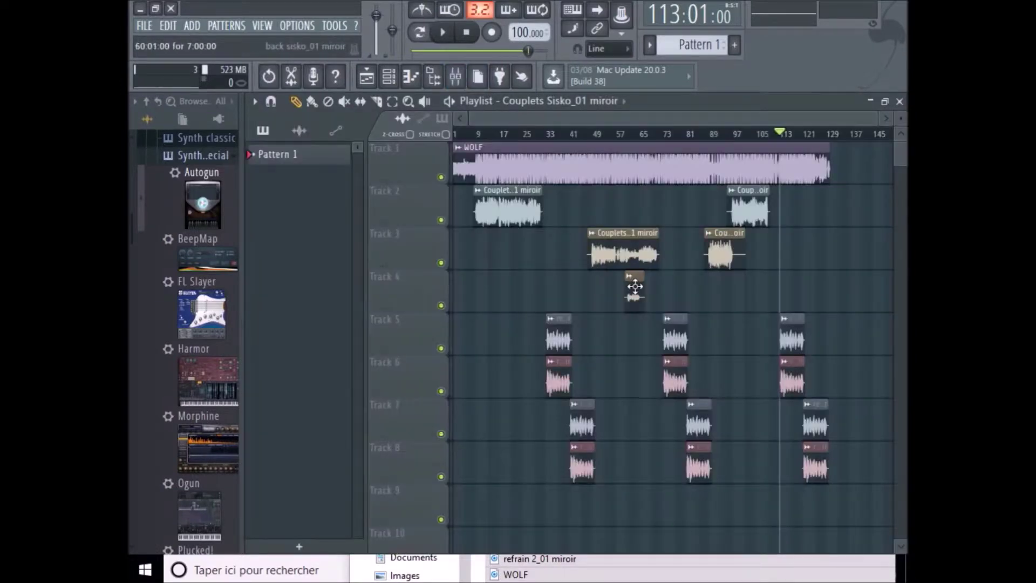
pyautogui.doubleClick(634, 286)
pyautogui.click(777, 270)
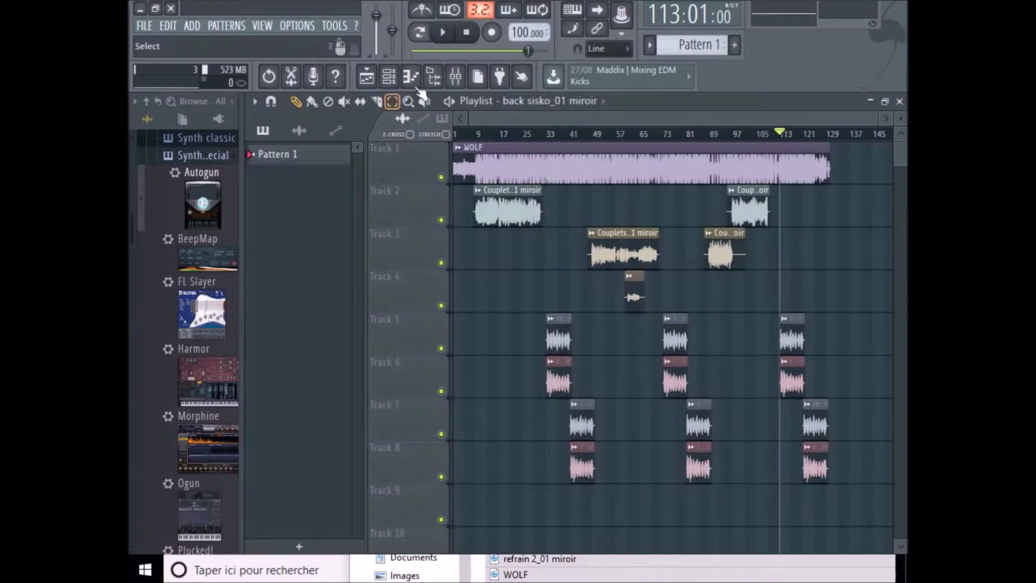
pyautogui.click(455, 76)
pyautogui.rightClick(446, 216)
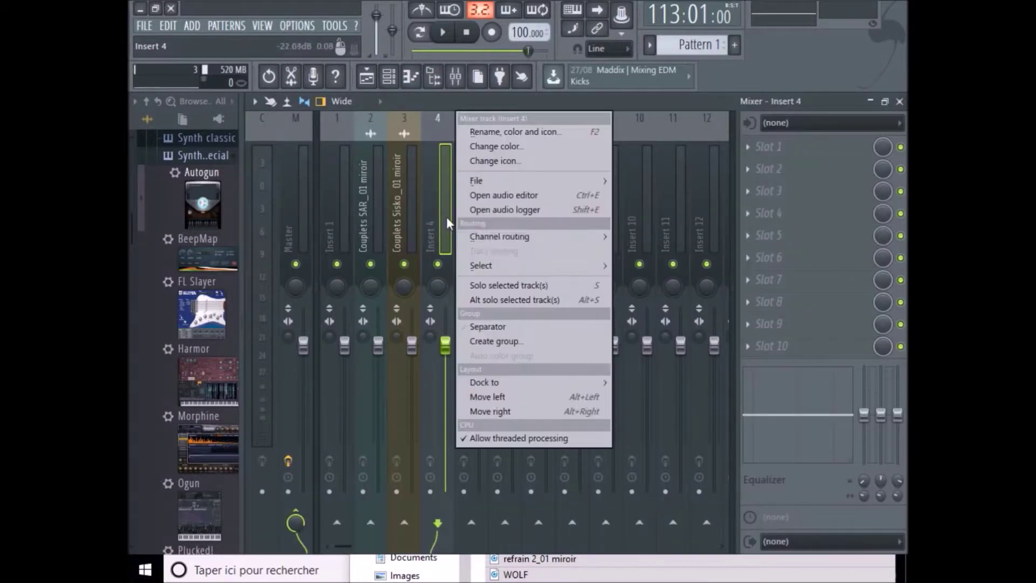
pyautogui.moveTo(534, 236)
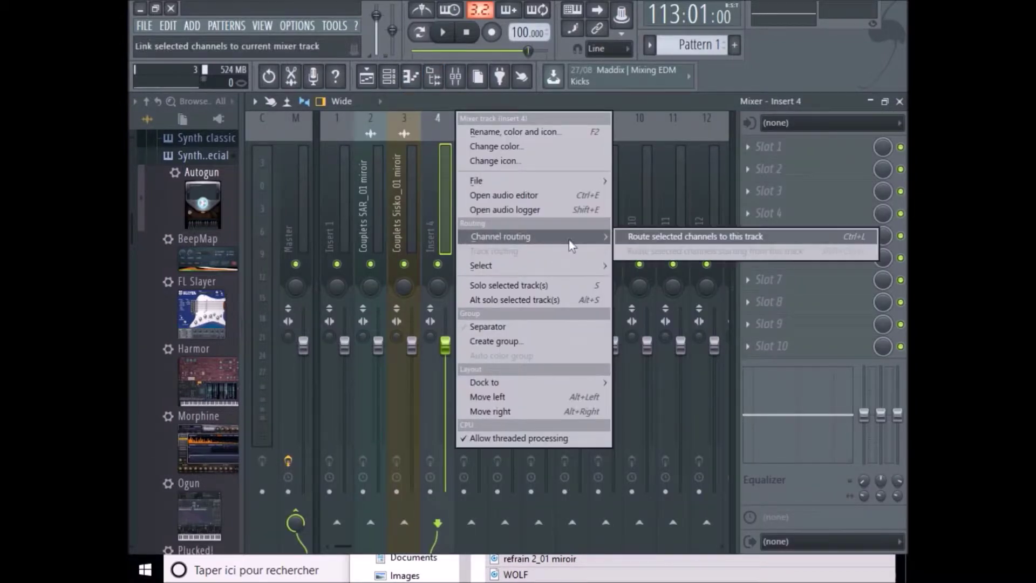
pyautogui.click(658, 236)
# Route the refrain 1 _01 miroir channel from playlist track 5 to mixer insert 5.
pyautogui.click(481, 230)
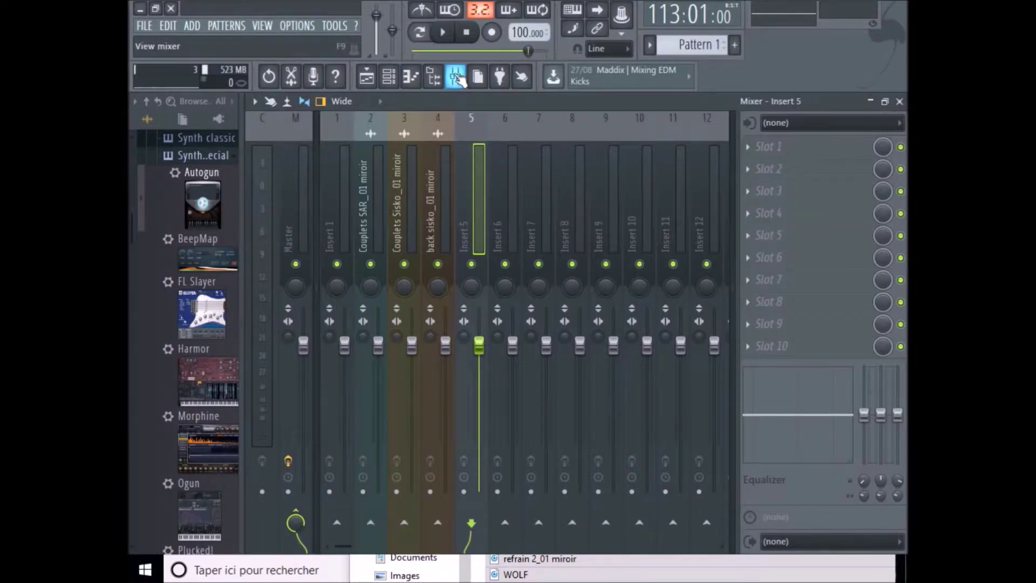
pyautogui.click(456, 77)
pyautogui.doubleClick(558, 340)
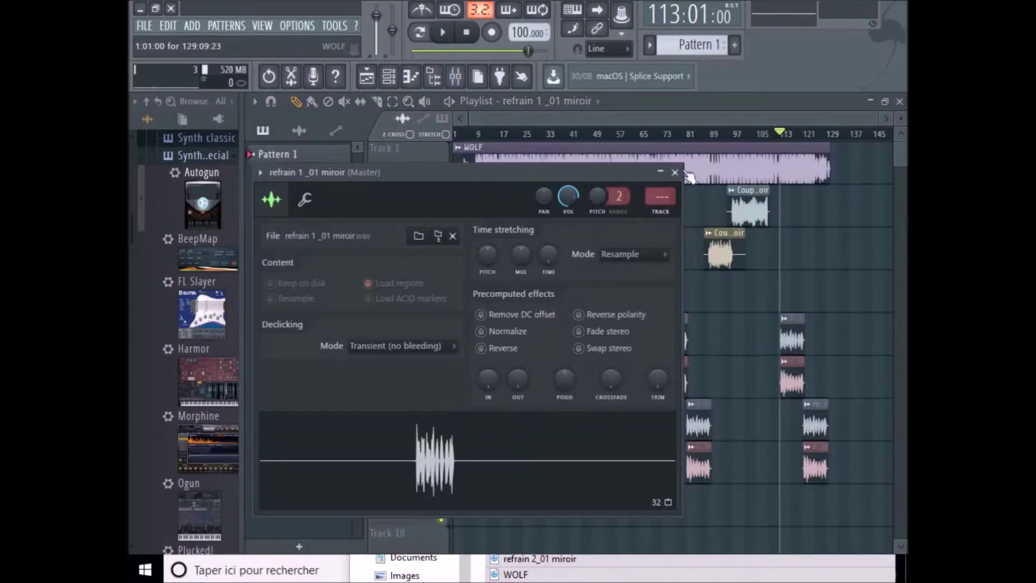
pyautogui.click(638, 162)
pyautogui.click(463, 81)
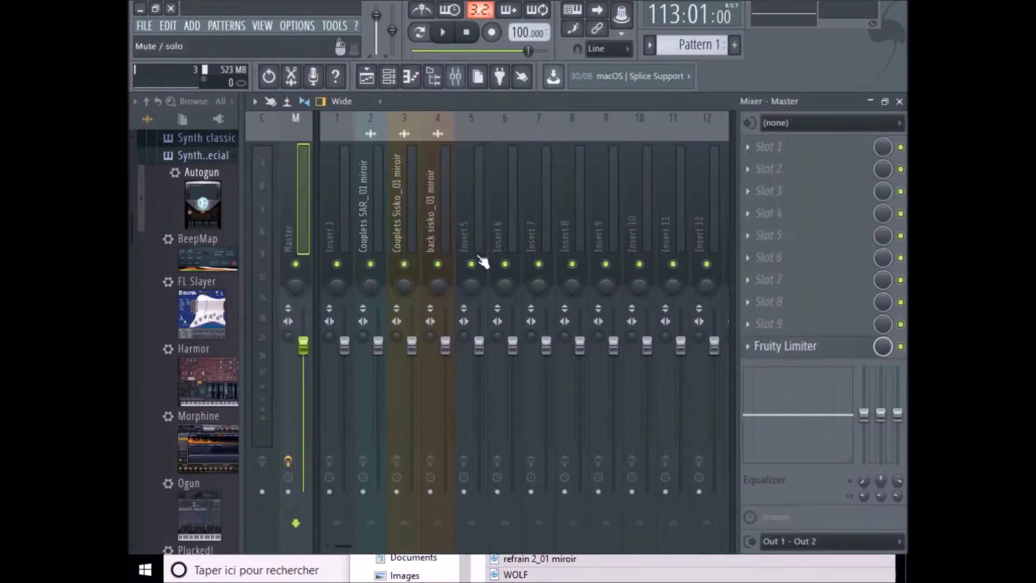
pyautogui.click(477, 229)
pyautogui.rightClick(478, 229)
pyautogui.moveTo(629, 237)
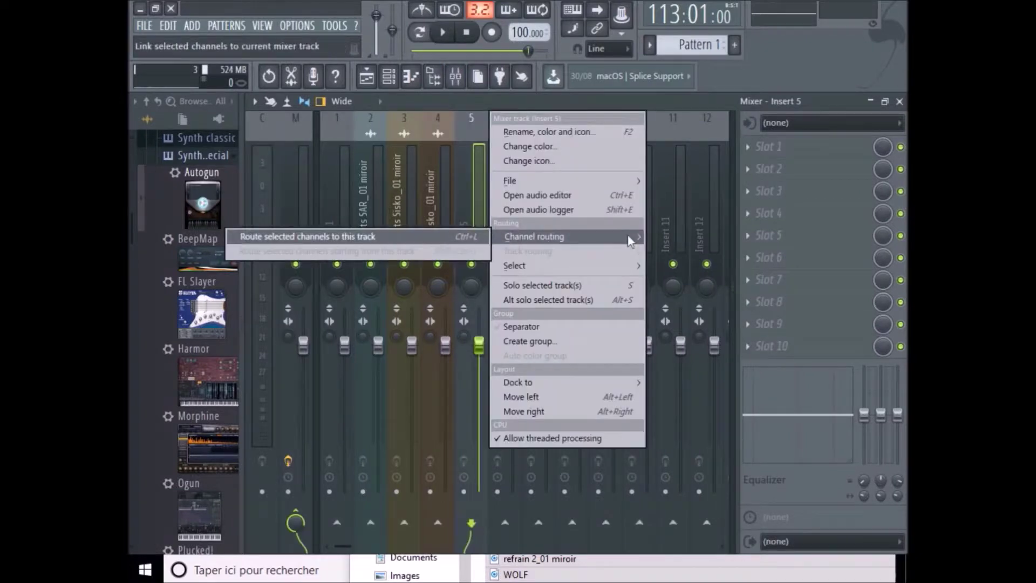
pyautogui.click(459, 237)
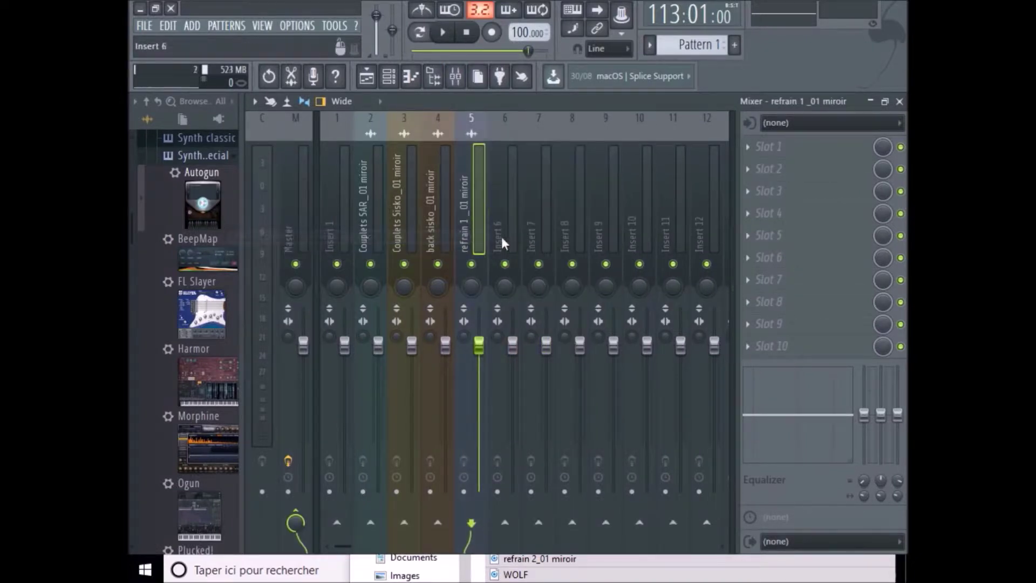
# Route the refrain 2_01 miroir channel from playlist track 6 to mixer insert 6.
pyautogui.click(508, 244)
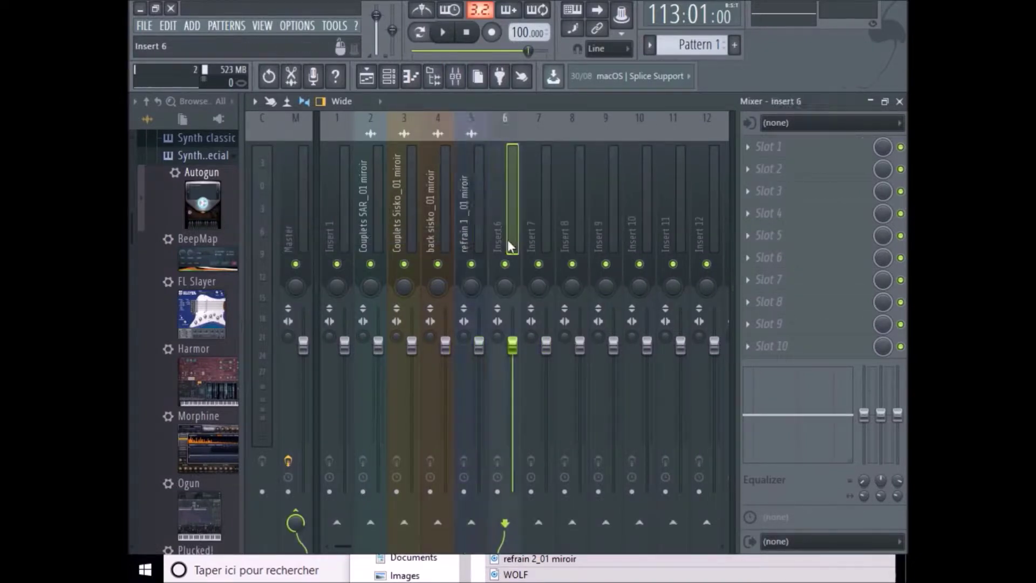
pyautogui.click(455, 78)
pyautogui.doubleClick(565, 374)
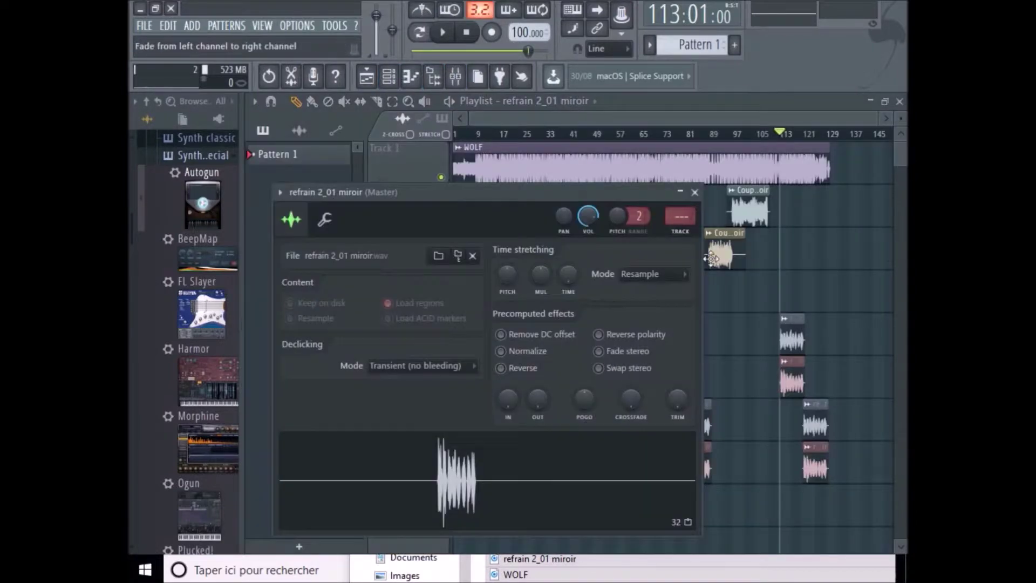
pyautogui.click(695, 192)
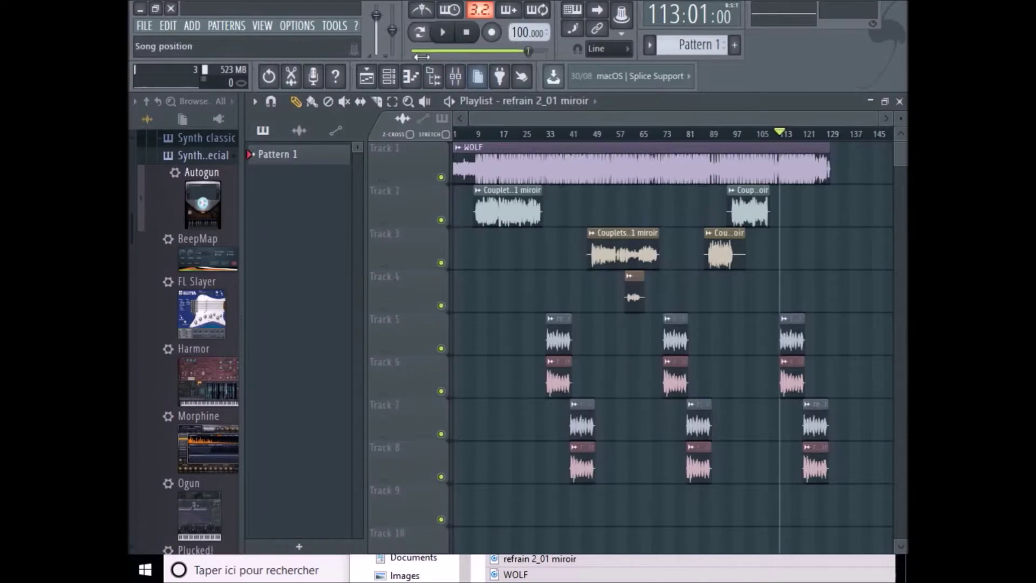
pyautogui.click(455, 76)
pyautogui.click(510, 231)
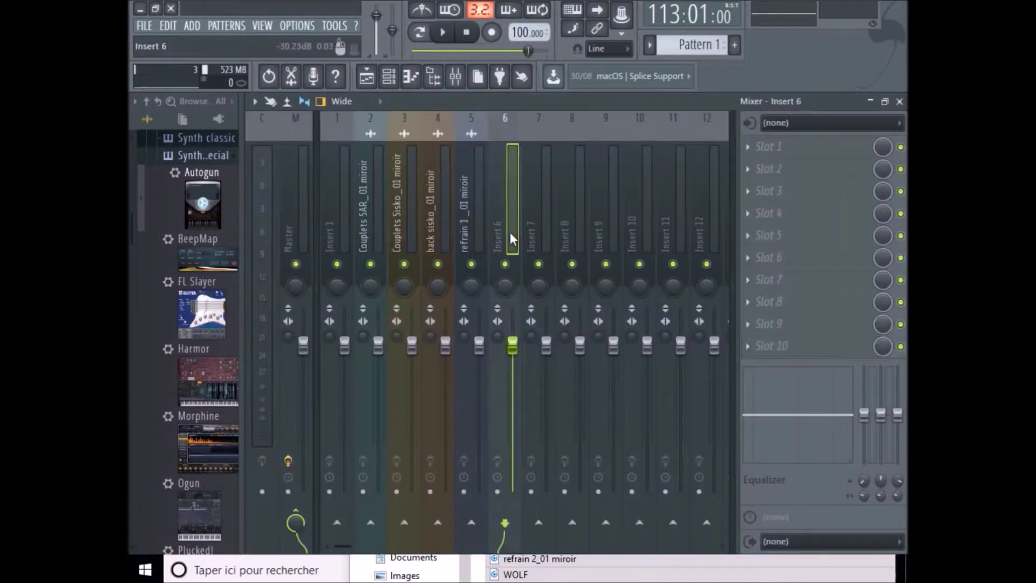
pyautogui.rightClick(510, 232)
pyautogui.moveTo(560, 241)
pyautogui.click(448, 237)
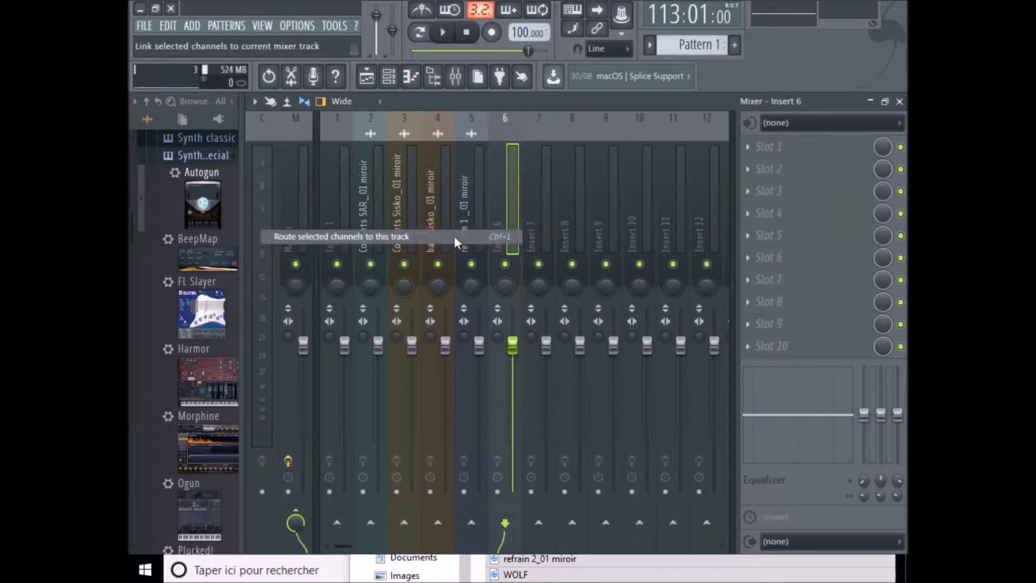
# Route the WOLF beat channel from playlist track 1 to mixer insert 1.
pyautogui.click(344, 227)
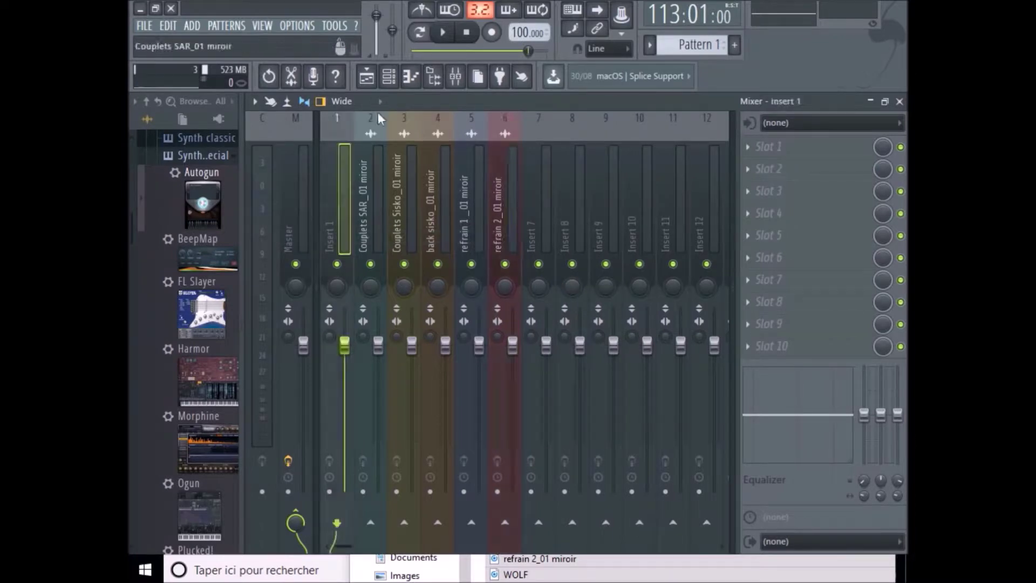
pyautogui.click(456, 80)
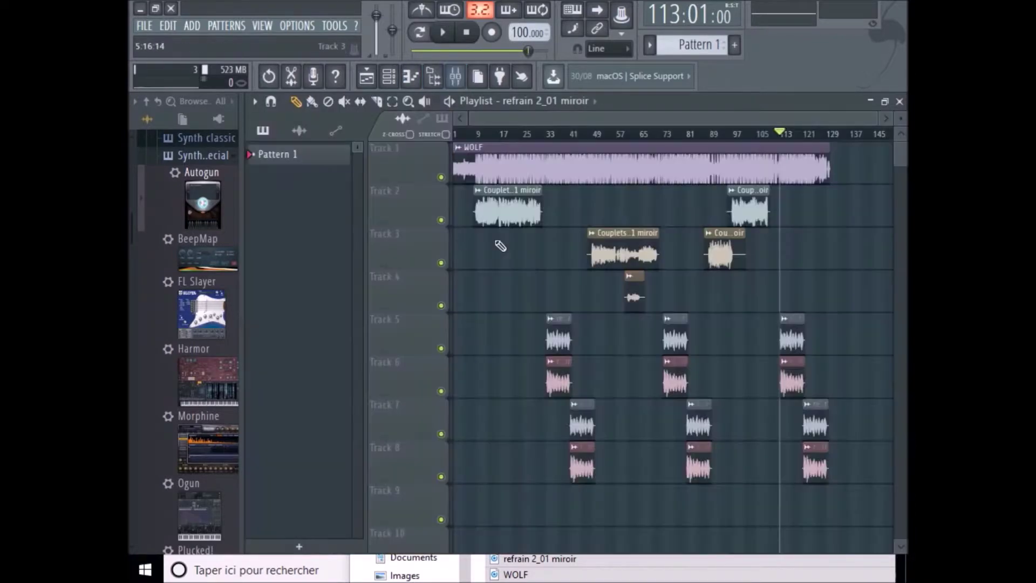
pyautogui.doubleClick(528, 172)
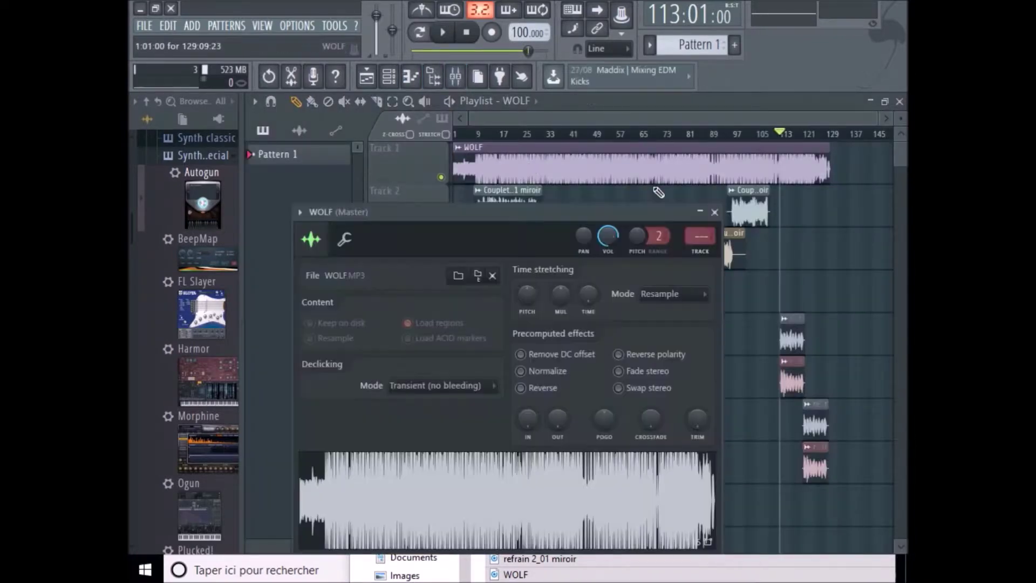
pyautogui.click(715, 212)
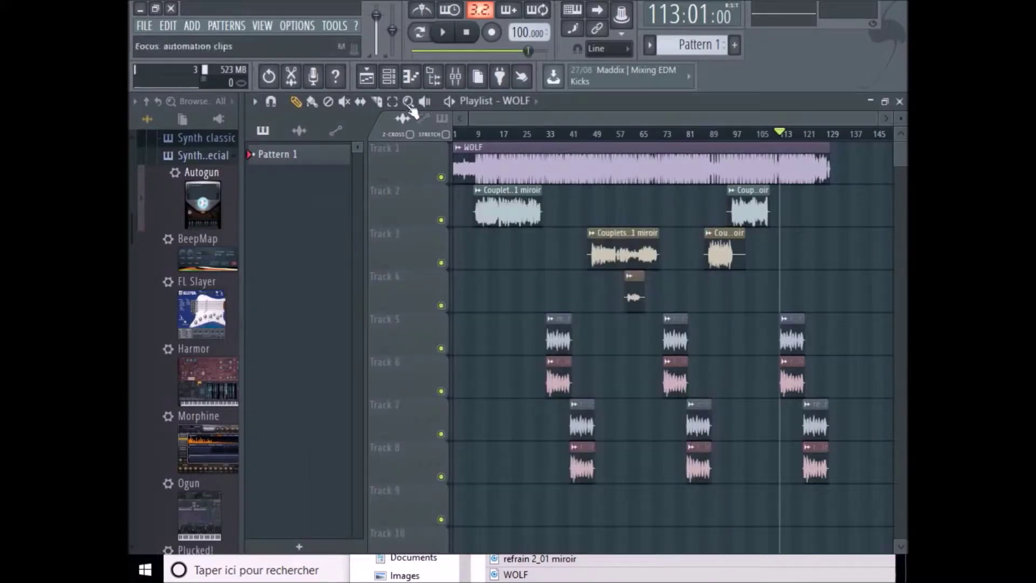
pyautogui.click(456, 78)
pyautogui.click(339, 227)
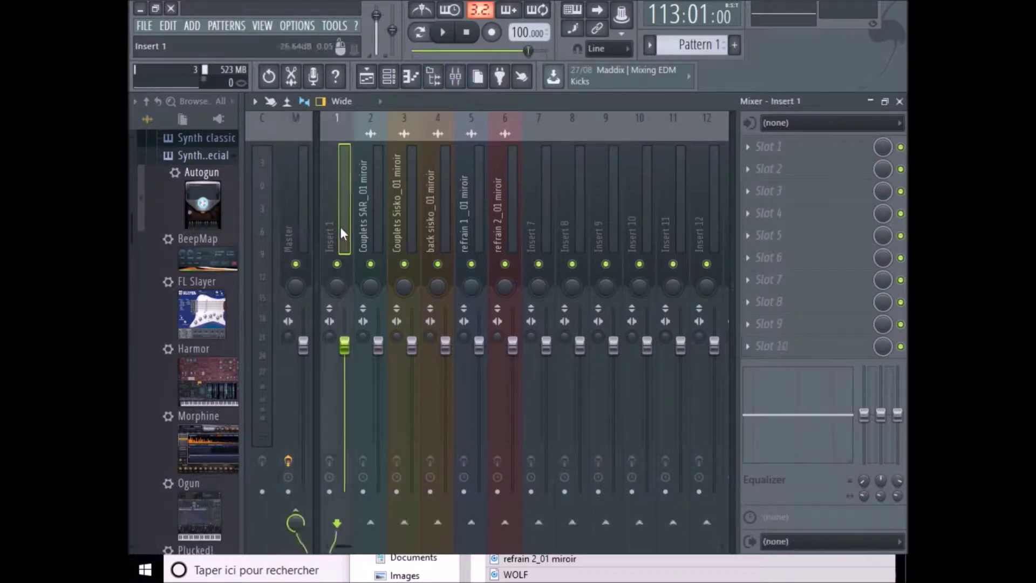
pyautogui.rightClick(340, 227)
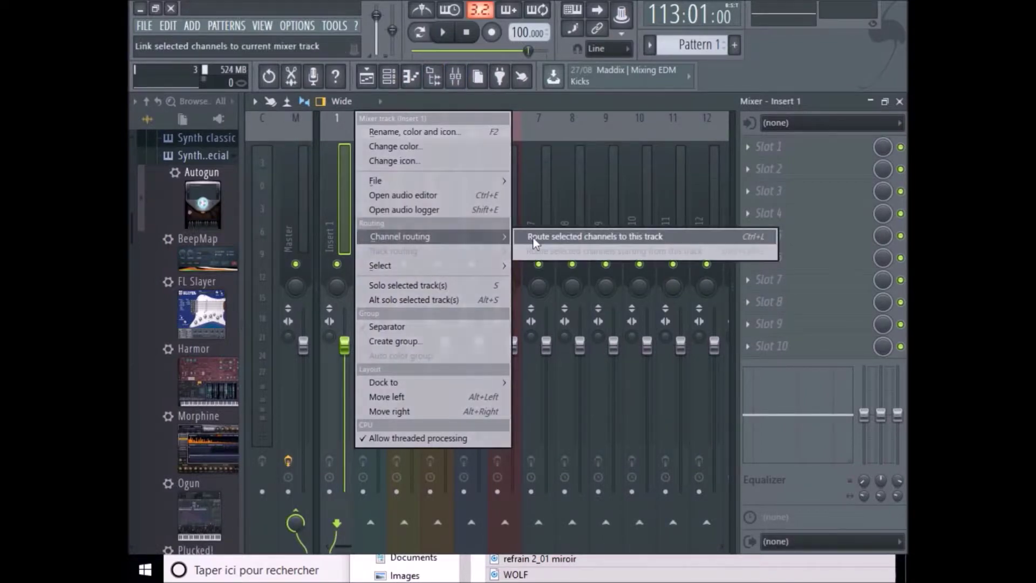
pyautogui.click(526, 234)
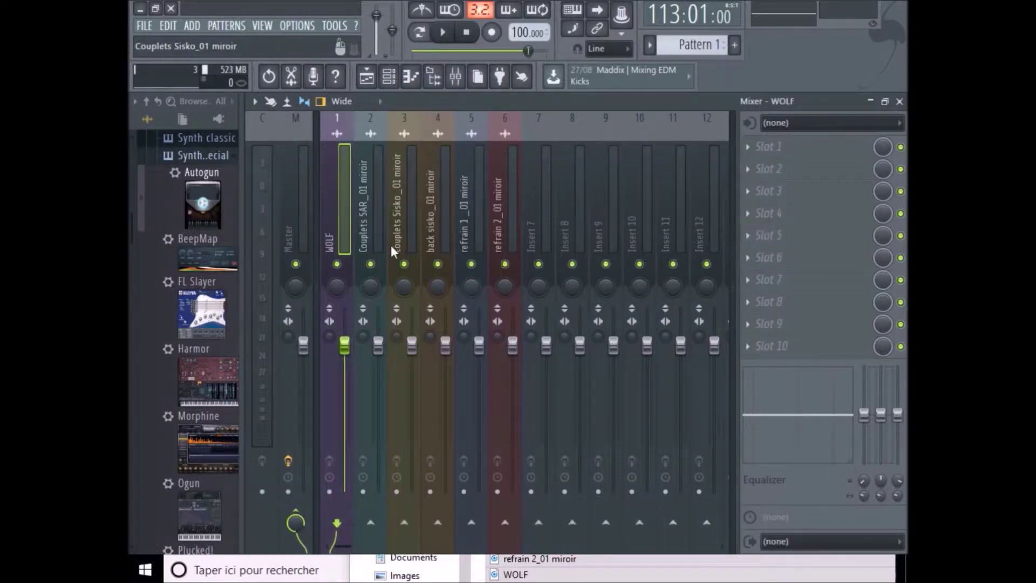
# Load Fruity Compressor in the first effect slot of the Couplets SAR_01 miroir mixer track and set its threshold to -25.6 dB.
pyautogui.click(377, 235)
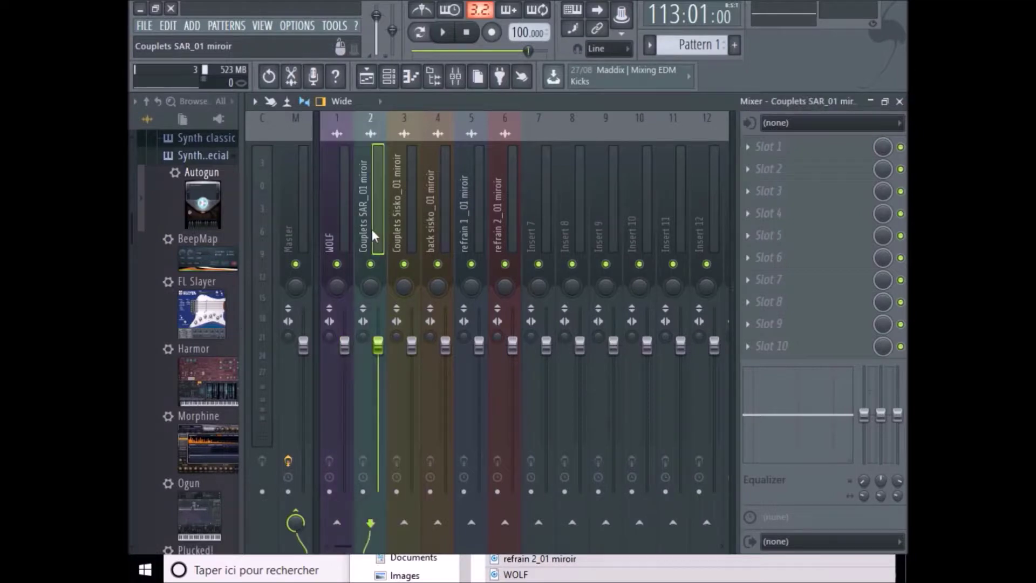
pyautogui.click(772, 148)
pyautogui.click(484, 342)
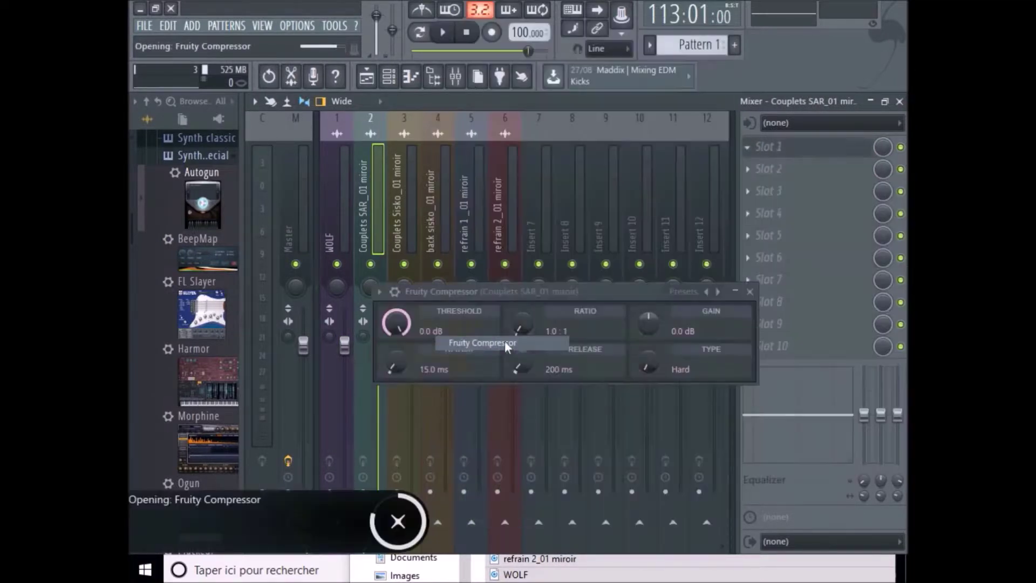
pyautogui.moveTo(397, 322); pyautogui.dragTo(397, 345)
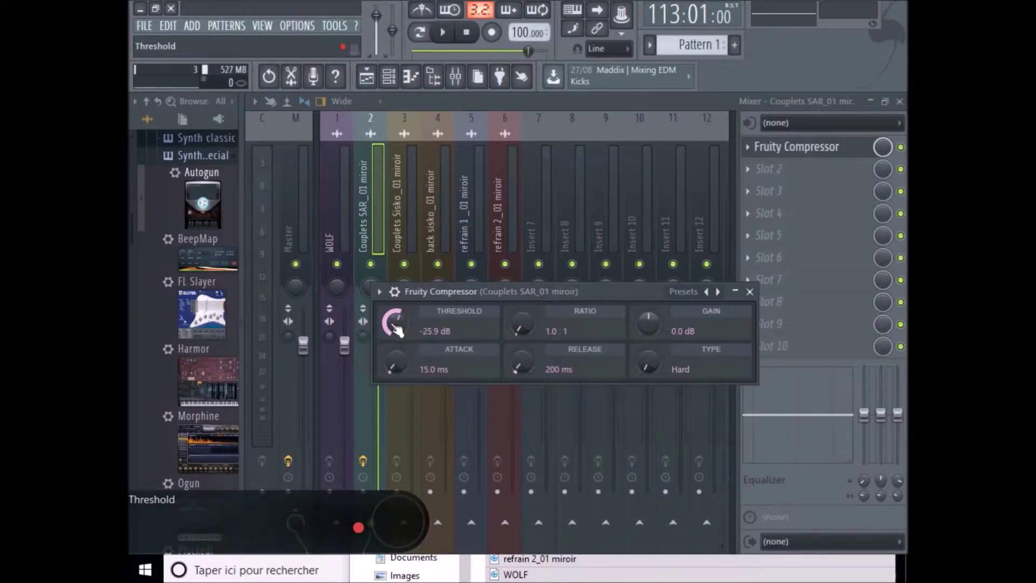
pyautogui.moveTo(395, 324); pyautogui.dragTo(395, 323)
# Set the Couplets SAR_01 miroir compressor to a 3.0:1 ratio, 2.0 dB gain and 9.4 ms attack.
pyautogui.moveTo(522, 323); pyautogui.dragTo(521, 315)
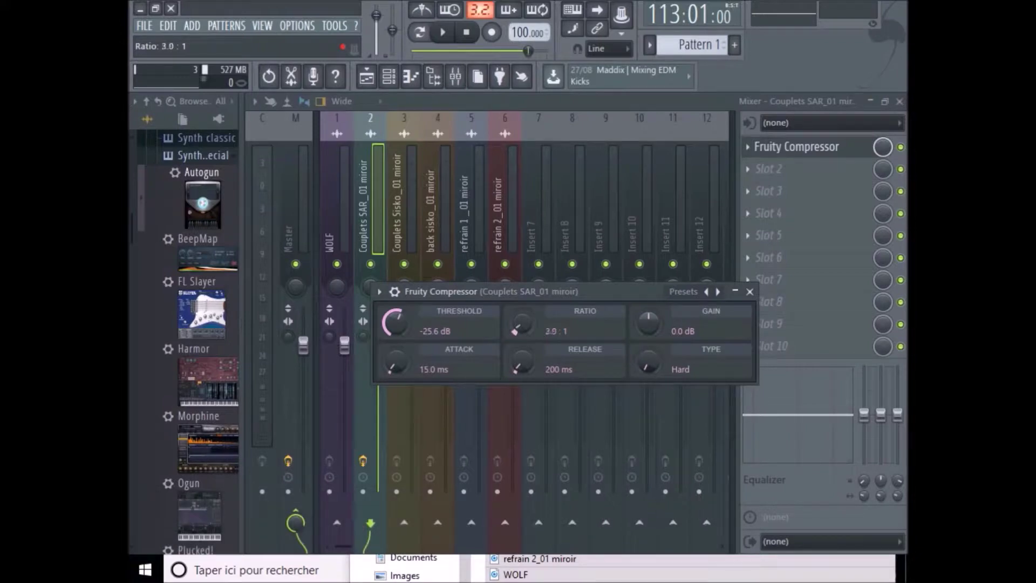
pyautogui.moveTo(648, 322); pyautogui.dragTo(648, 318)
pyautogui.moveTo(395, 362); pyautogui.dragTo(395, 367)
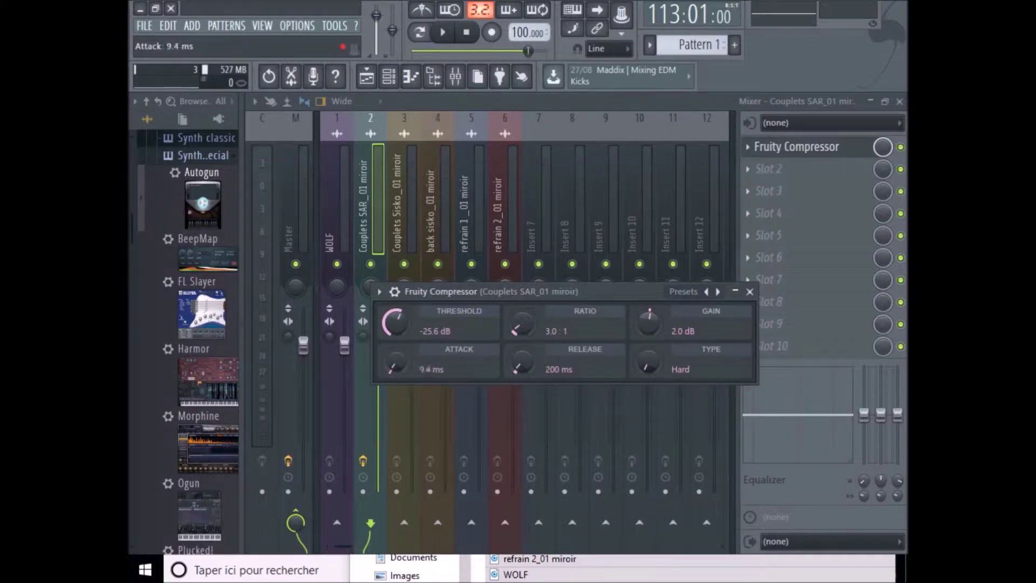
pyautogui.click(749, 291)
# Load Fruity Compressor in the first effect slot of the Couplets Sisko_01 miroir mixer track and set its threshold to -25.6 dB.
pyautogui.click(399, 236)
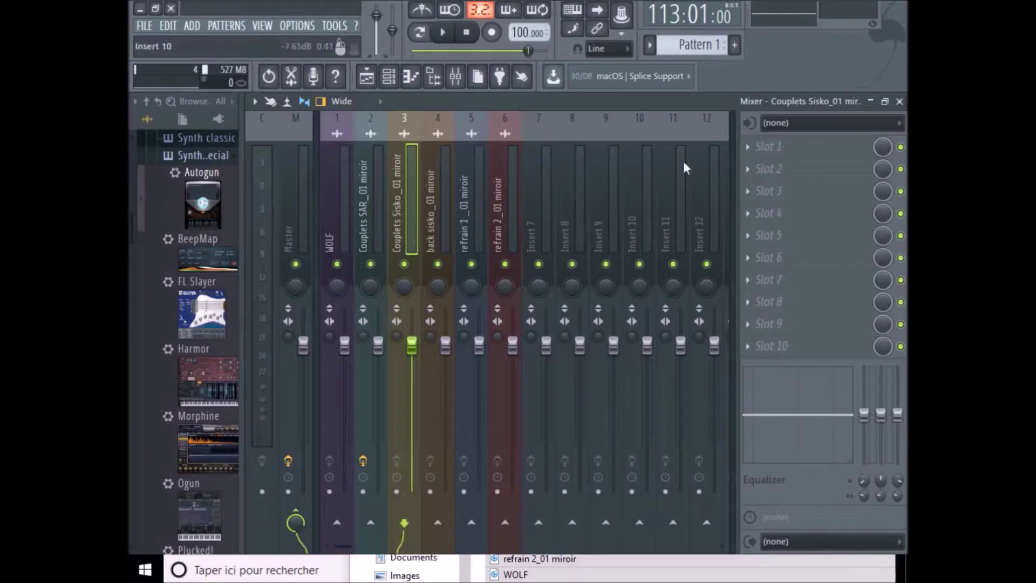
pyautogui.click(756, 147)
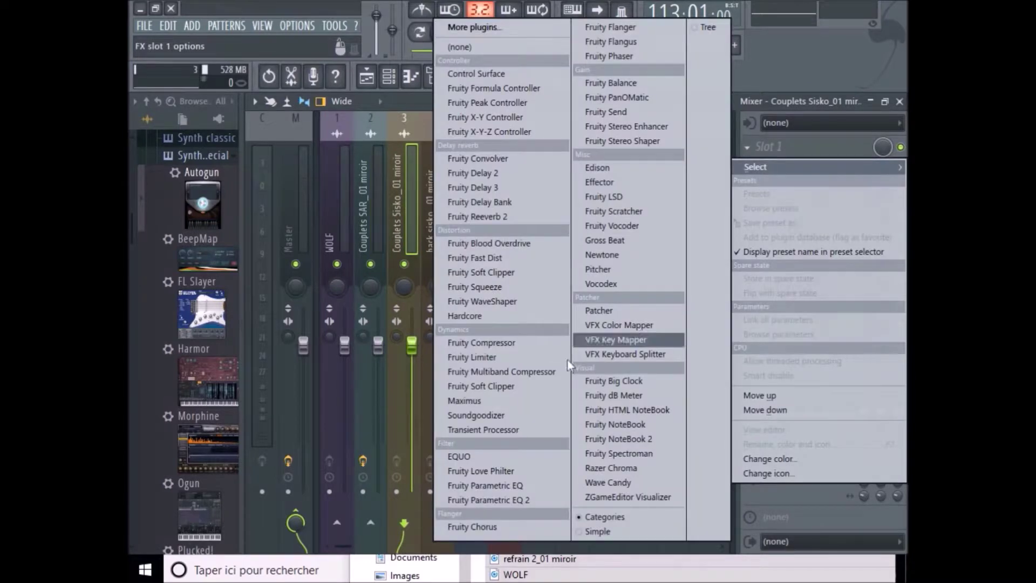
pyautogui.click(496, 346)
pyautogui.moveTo(276, 204); pyautogui.dragTo(277, 231)
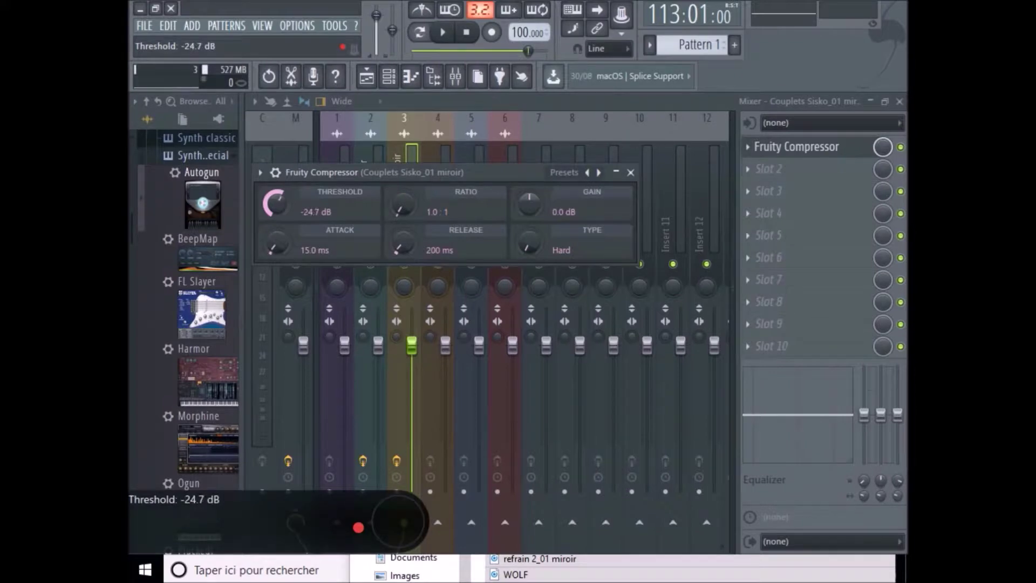
# Set the Couplets Sisko_01 miroir compressor to a 3.0:1 ratio, 2.0 dB gain and 9.4 ms attack.
pyautogui.moveTo(402, 205); pyautogui.dragTo(403, 192)
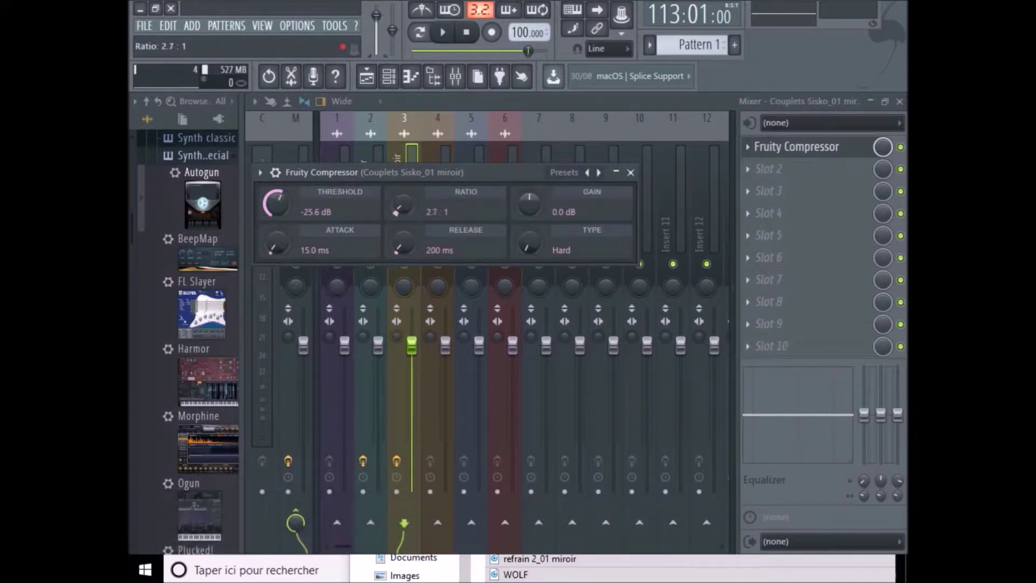
pyautogui.moveTo(529, 204); pyautogui.dragTo(529, 199)
pyautogui.moveTo(530, 204); pyautogui.dragTo(530, 198)
pyautogui.moveTo(275, 246); pyautogui.dragTo(275, 250)
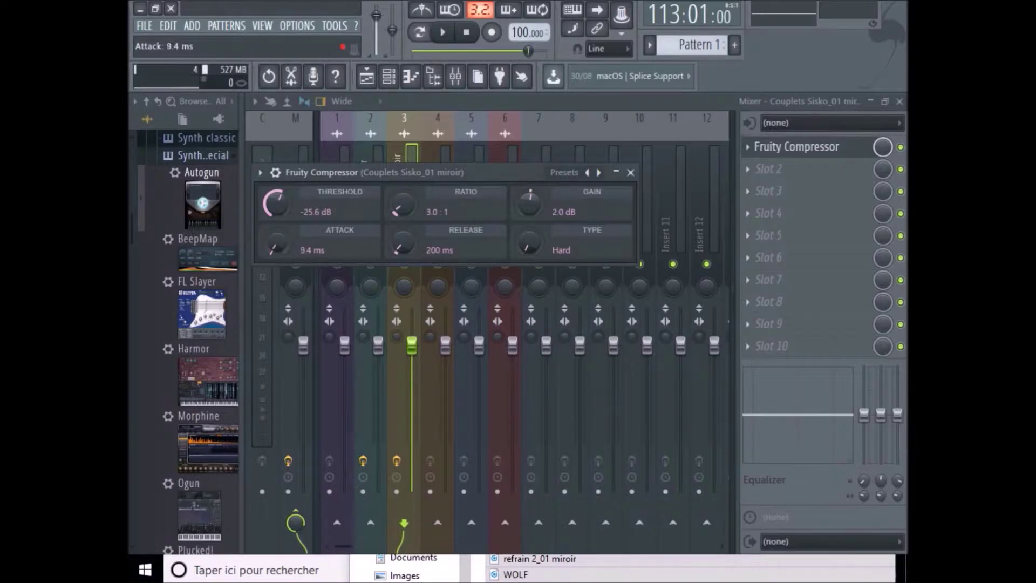
pyautogui.click(630, 172)
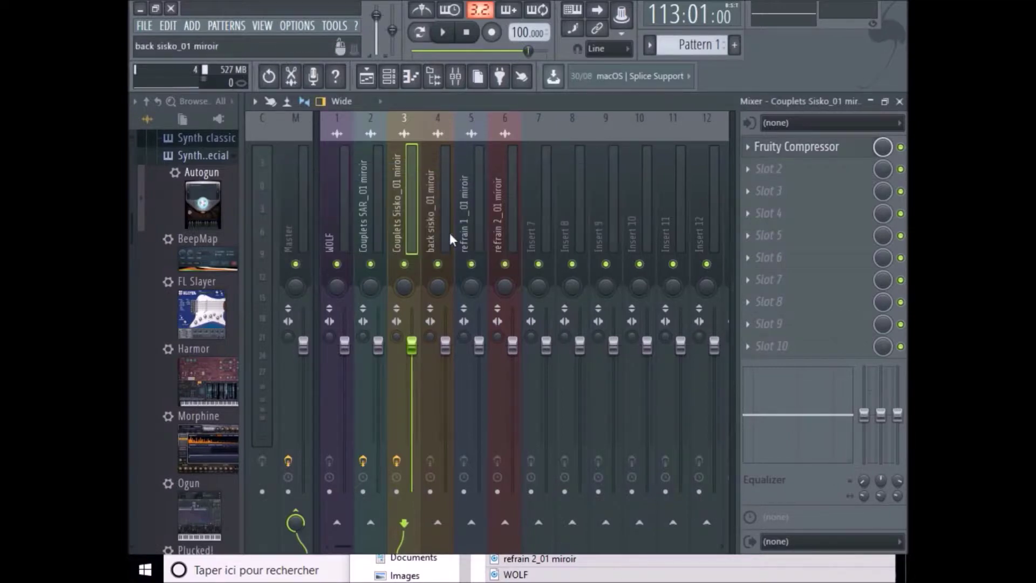
# Load Fruity Compressor in the first effect slot of the back sisko_01 miroir mixer track and set its threshold to -25.6 dB.
pyautogui.click(450, 239)
pyautogui.click(766, 148)
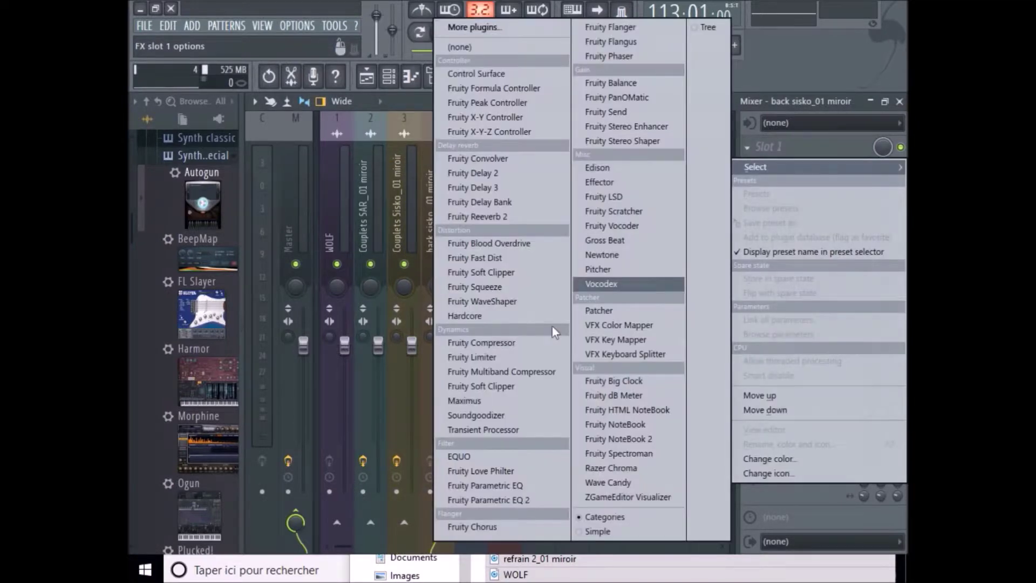
pyautogui.click(478, 345)
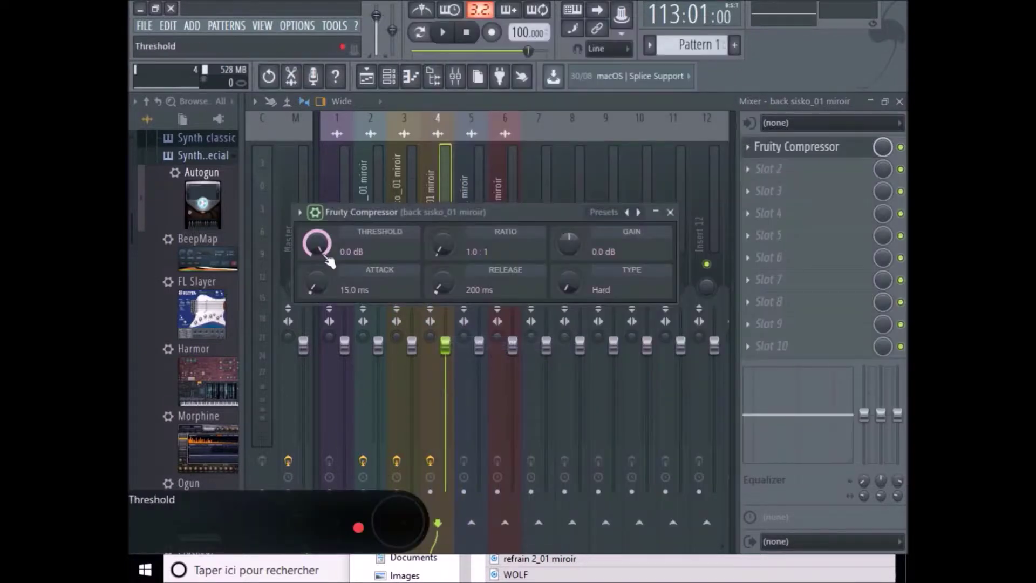
pyautogui.moveTo(328, 261); pyautogui.dragTo(328, 309)
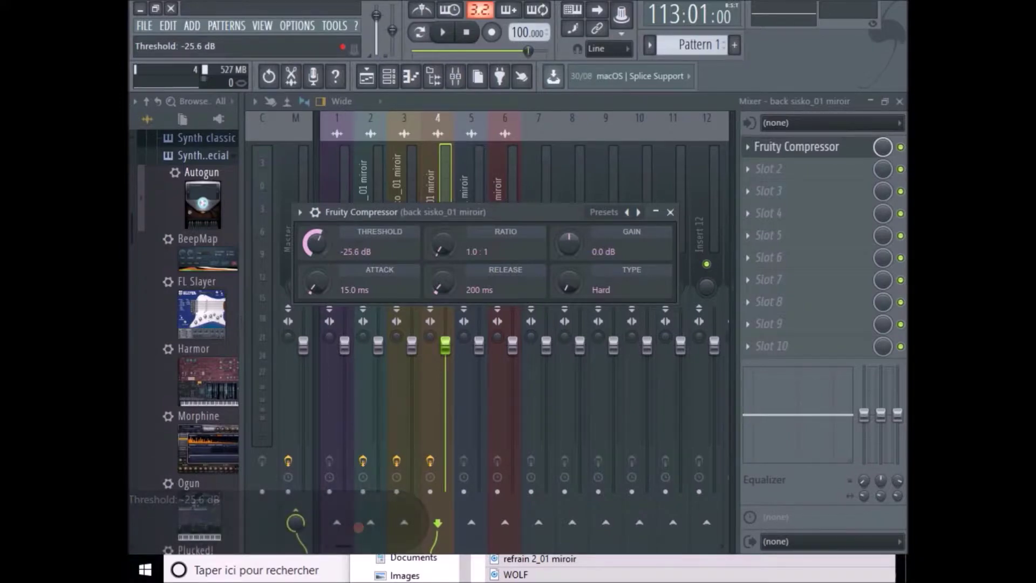
# Set the back sisko_01 miroir compressor to a 3.0:1 ratio, 1.9 dB gain and 9.4 ms attack.
pyautogui.moveTo(446, 247); pyautogui.dragTo(446, 245)
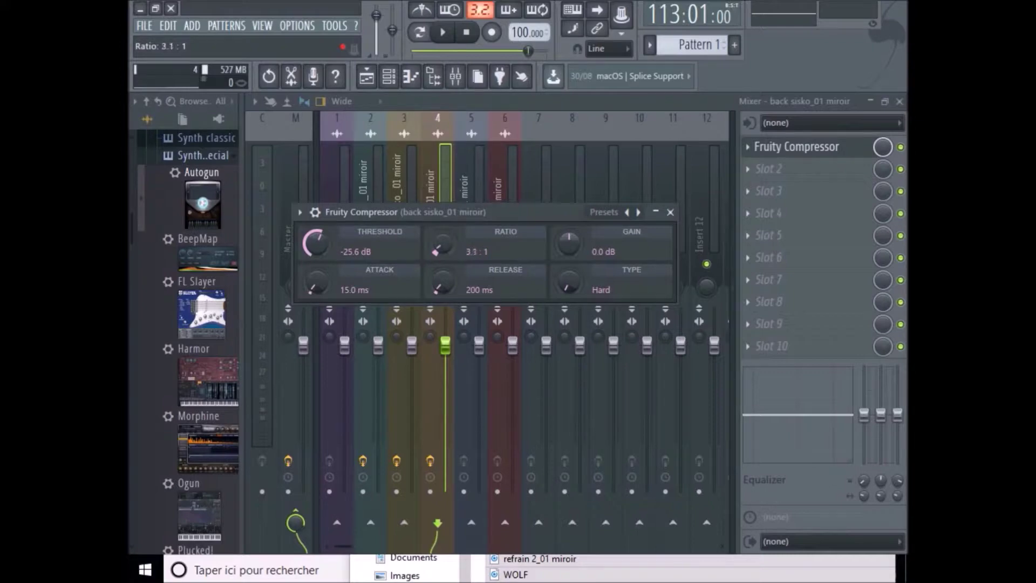
pyautogui.moveTo(568, 245); pyautogui.dragTo(568, 241)
pyautogui.moveTo(317, 283); pyautogui.dragTo(318, 293)
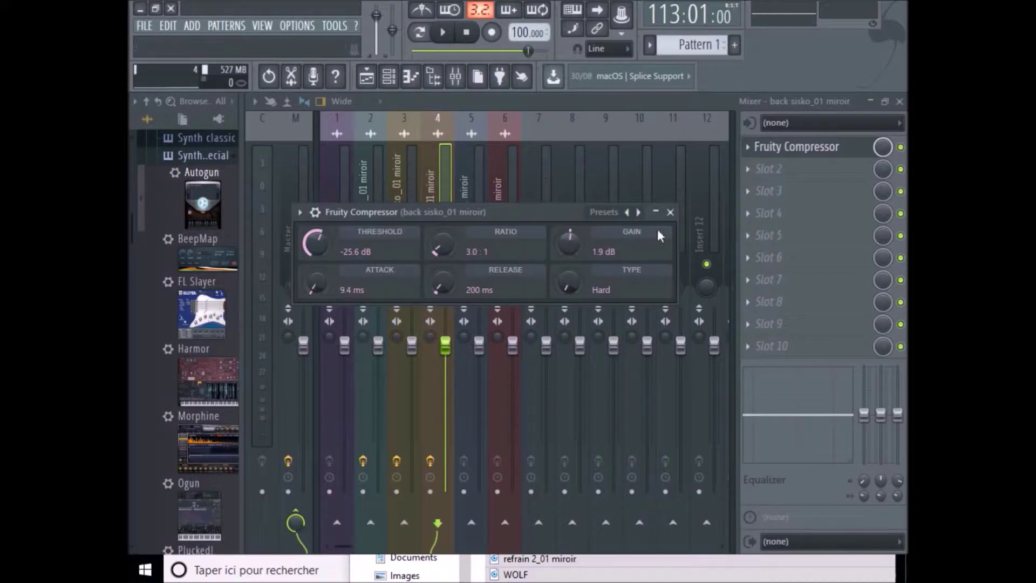
pyautogui.click(670, 211)
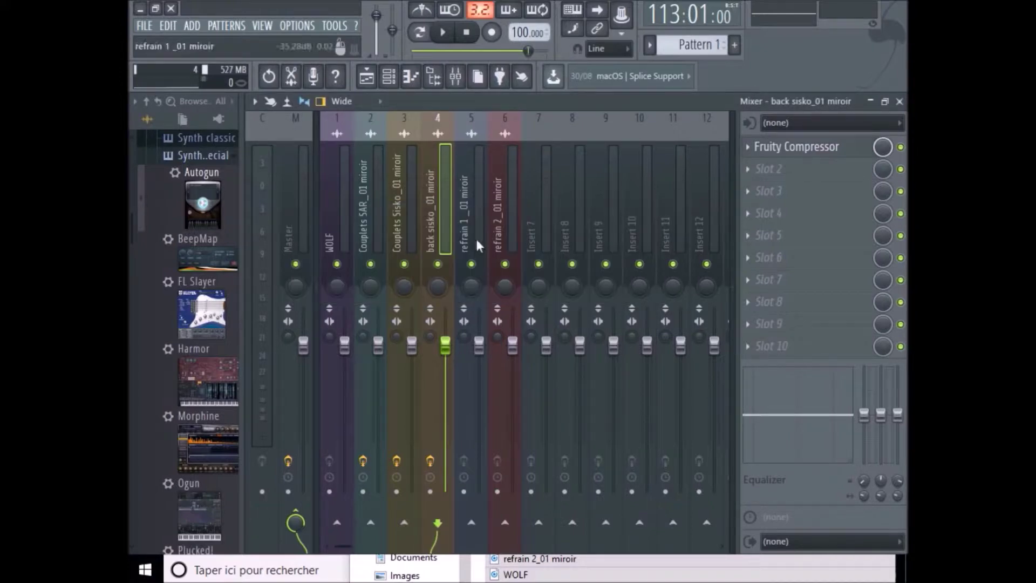
# Load Fruity Compressor in the first effect slot of the refrain 1 _01 miroir mixer track and set its threshold to -25.6 dB.
pyautogui.click(473, 241)
pyautogui.click(784, 151)
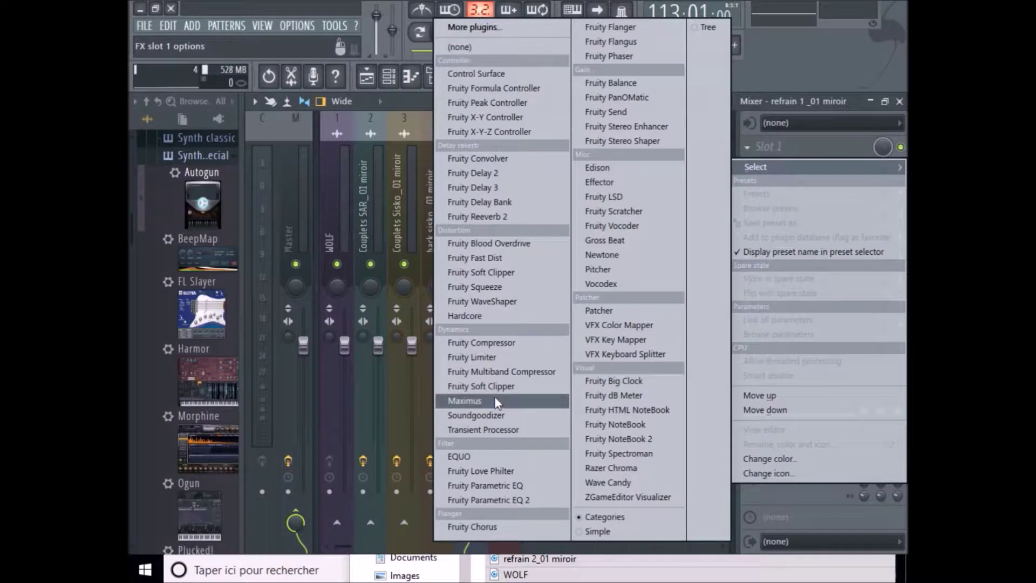
pyautogui.click(487, 342)
pyautogui.moveTo(356, 283); pyautogui.dragTo(356, 339)
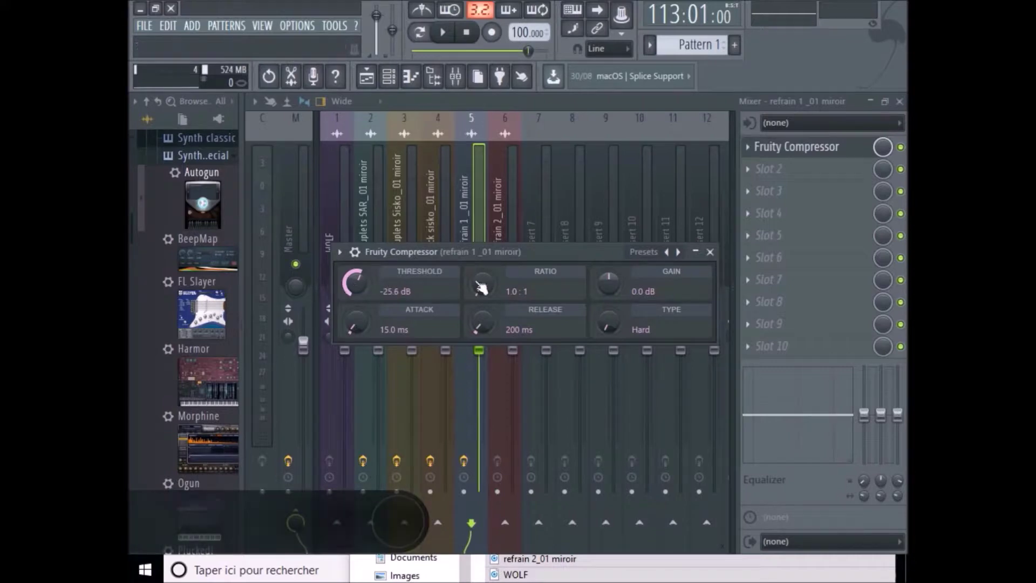
# Set the refrain 1 _01 miroir compressor to a 3.0:1 ratio, 2.0 dB gain and 9.4 ms attack.
pyautogui.moveTo(480, 287); pyautogui.dragTo(481, 276)
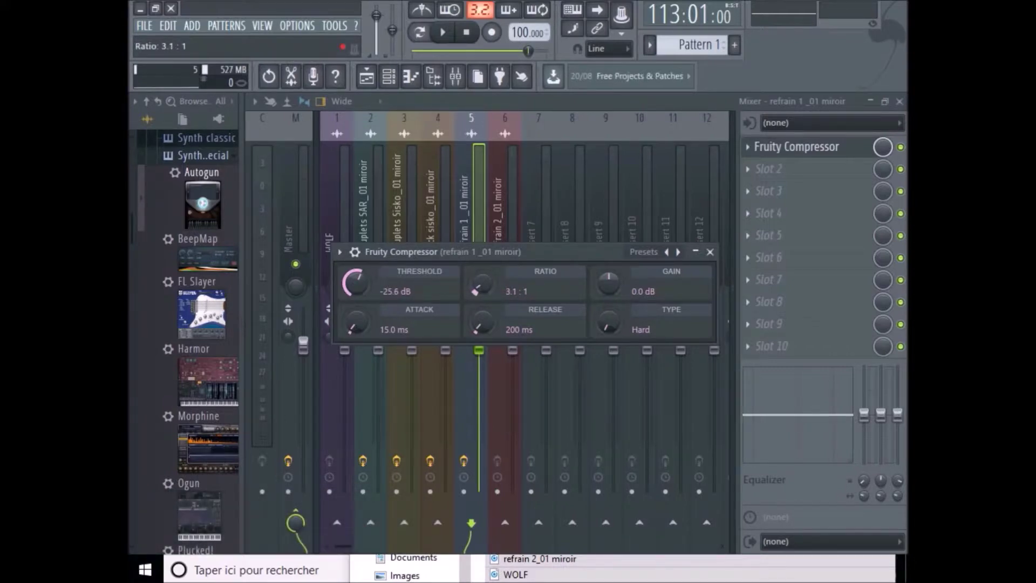
pyautogui.moveTo(608, 281); pyautogui.dragTo(609, 279)
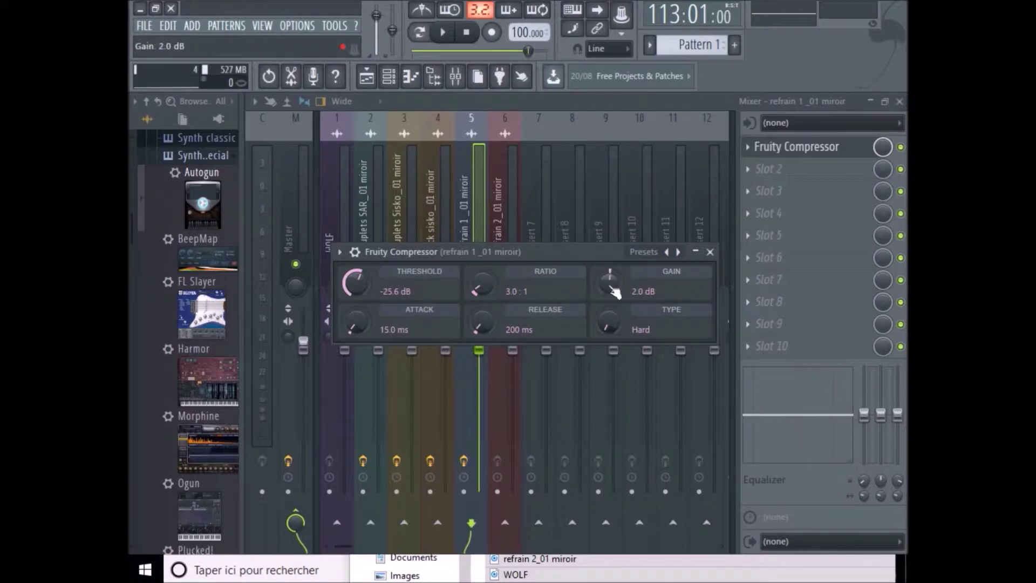
pyautogui.moveTo(355, 327); pyautogui.dragTo(354, 325)
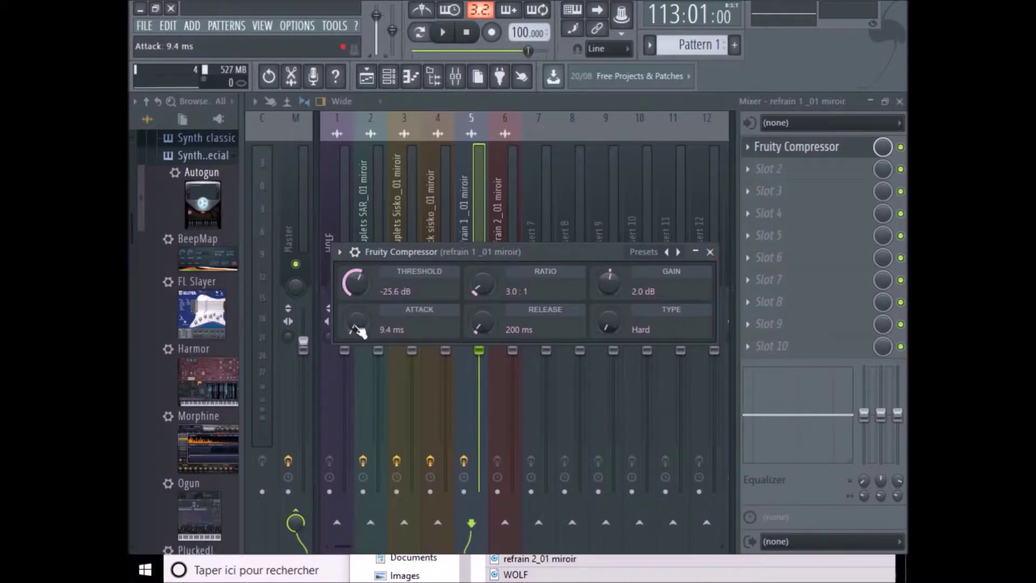
pyautogui.click(710, 252)
# Load Fruity Compressor in the first effect slot of the refrain 2_01 miroir mixer track and set its threshold to -25.6 dB.
pyautogui.click(514, 234)
pyautogui.click(761, 147)
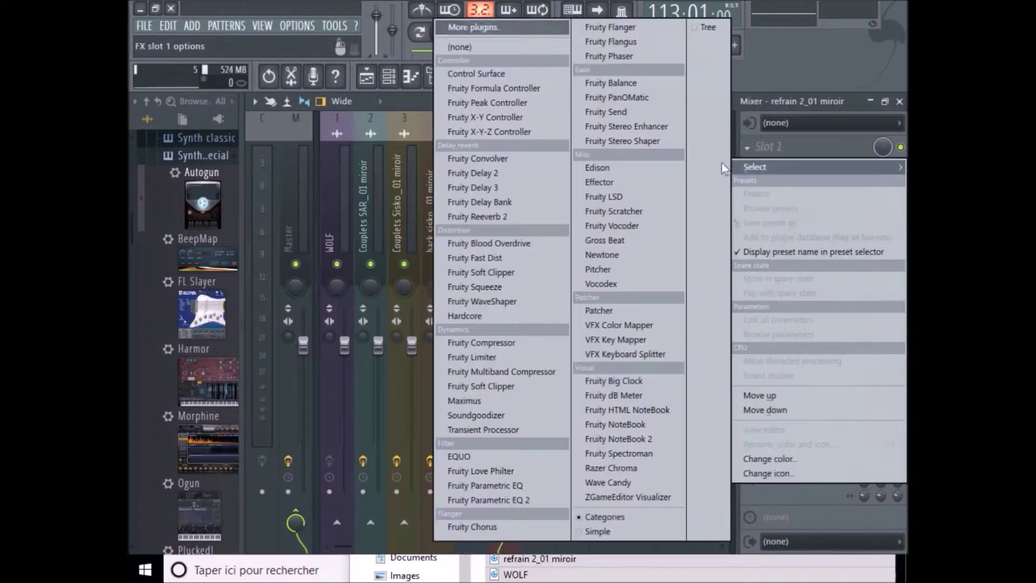
pyautogui.click(459, 343)
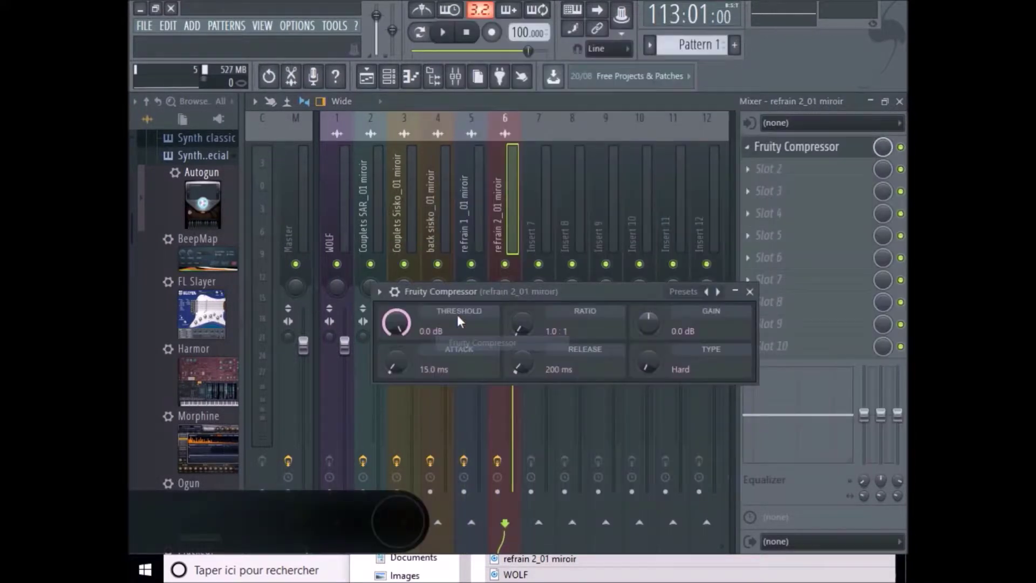
pyautogui.moveTo(396, 322); pyautogui.dragTo(396, 351)
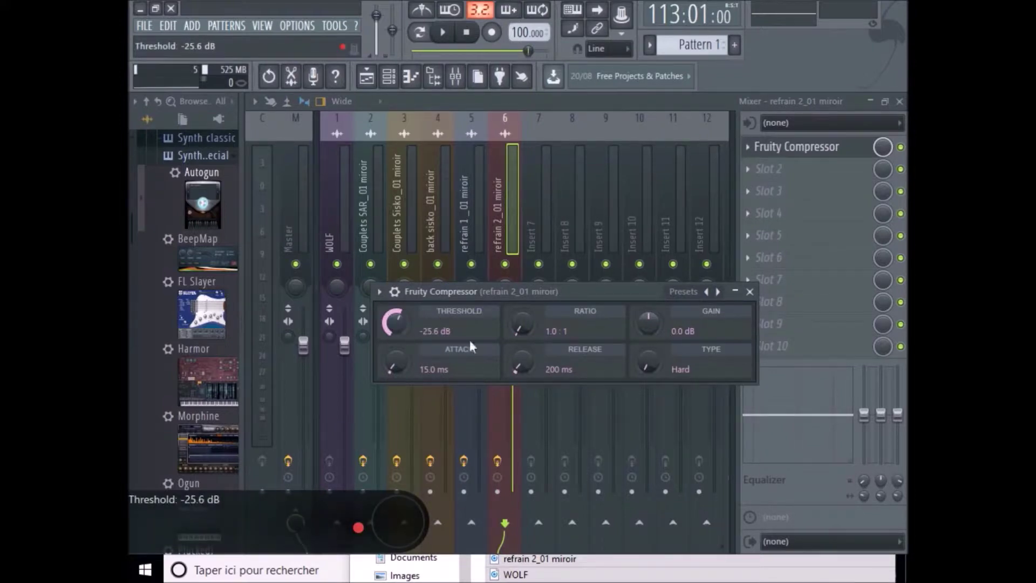
# Set the refrain 2_01 miroir compressor to a 3.0:1 ratio, 2.0 dB gain and 9.4 ms attack.
pyautogui.moveTo(521, 326); pyautogui.dragTo(521, 308)
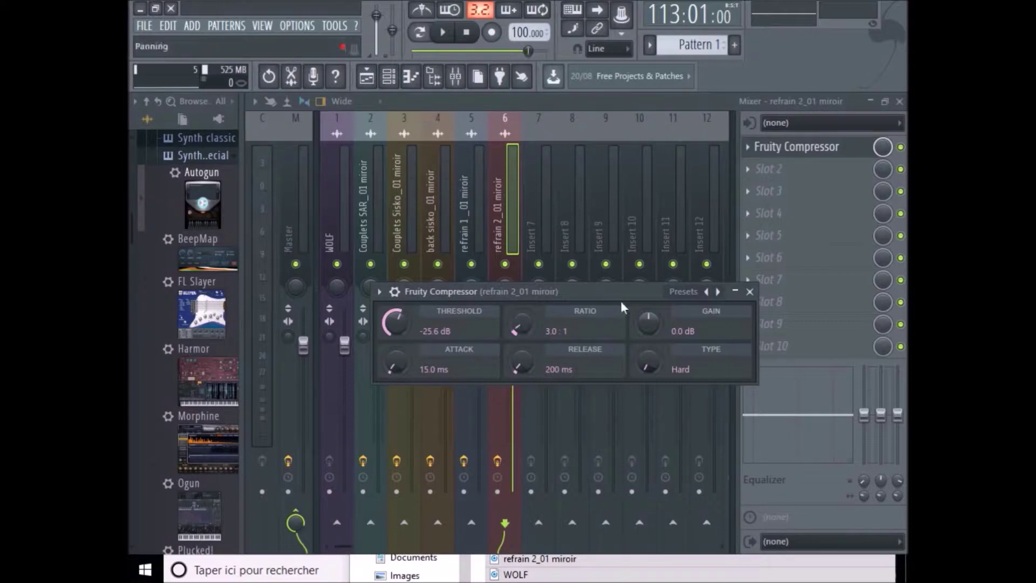
pyautogui.moveTo(653, 331); pyautogui.dragTo(653, 326)
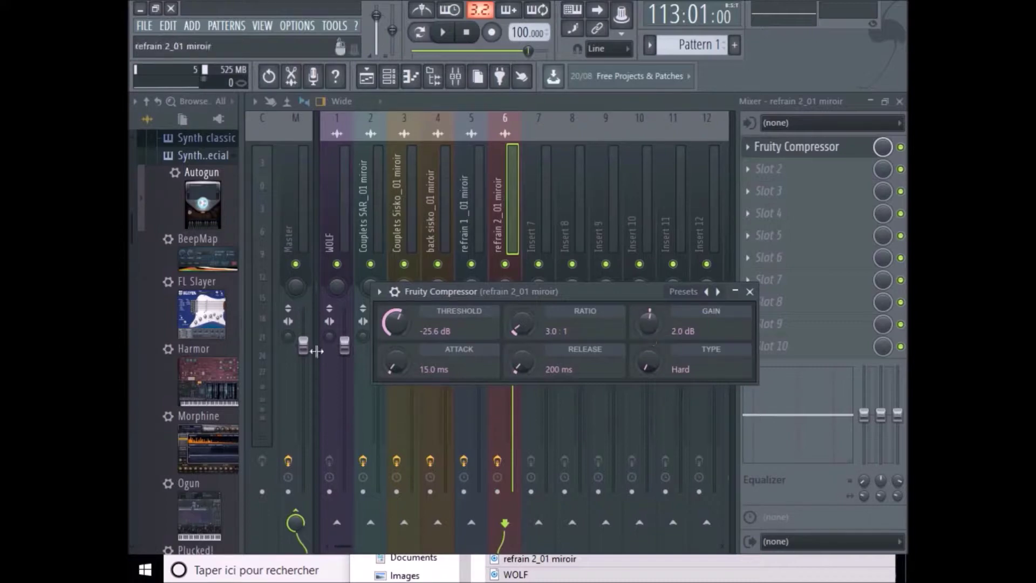
pyautogui.moveTo(393, 366); pyautogui.dragTo(394, 372)
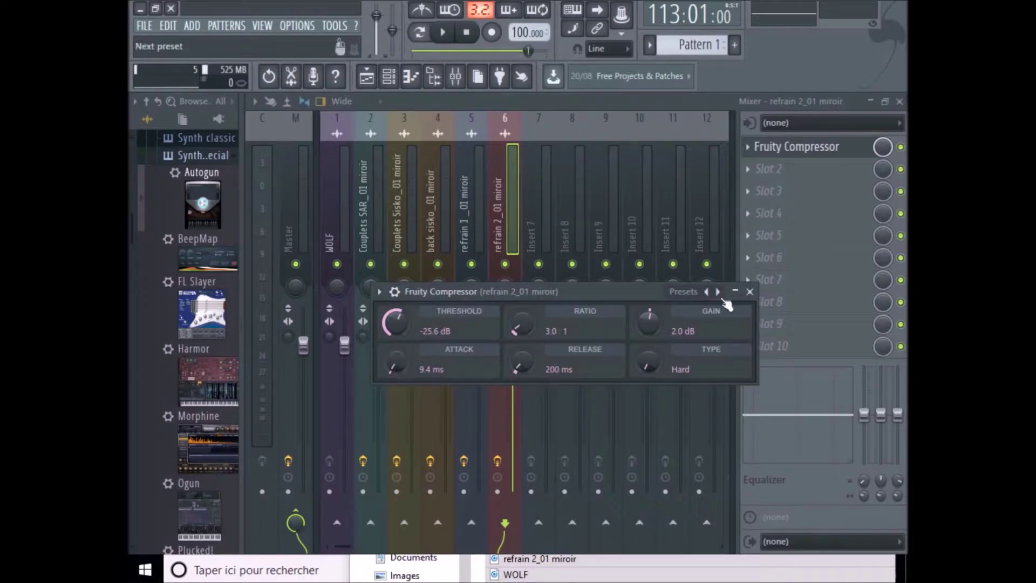
# Load Fruity Parametric EQ 2 in the second effect slot of the Couplets SAR_01 miroir mixer track.
pyautogui.click(749, 292)
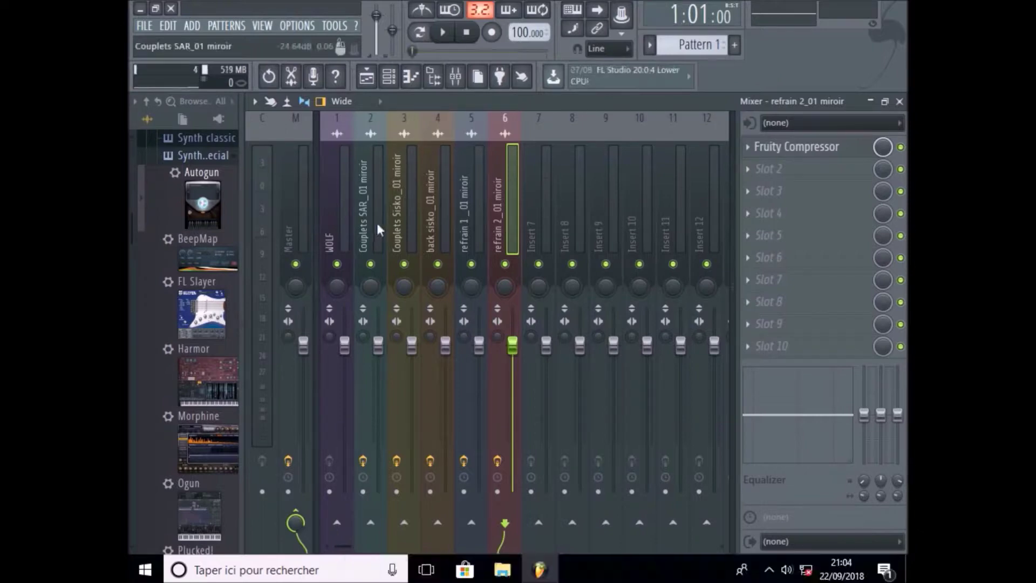
pyautogui.click(376, 221)
pyautogui.click(769, 169)
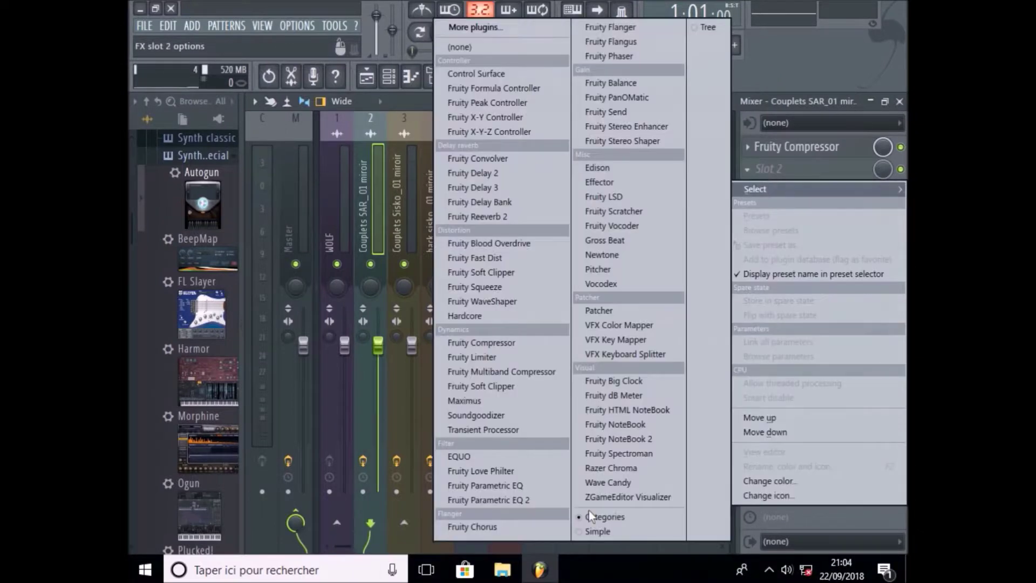
pyautogui.click(488, 499)
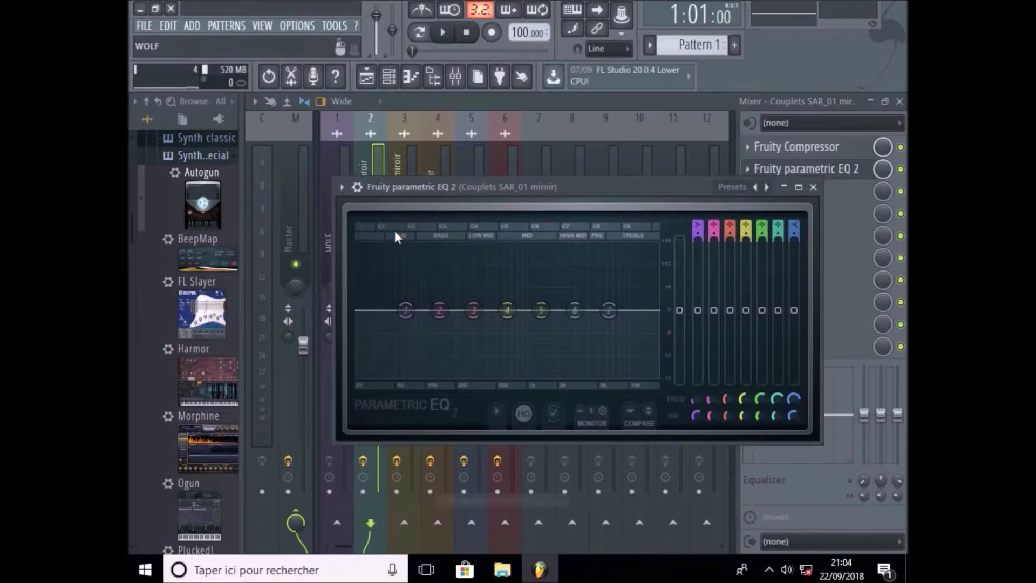
# Set the Couplets SAR EQ's bands 2 to 6 to 204, 553, 1056, 7819 and 2447 Hz, narrowing band 6's bandwidth to about 23%.
pyautogui.moveTo(709, 400); pyautogui.dragTo(709, 391)
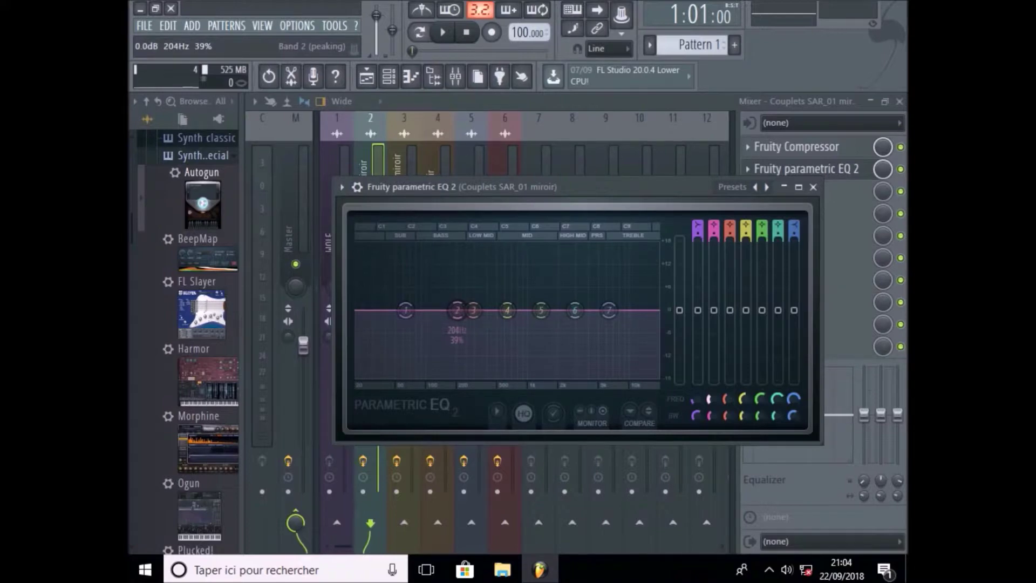
pyautogui.moveTo(726, 400); pyautogui.dragTo(725, 393)
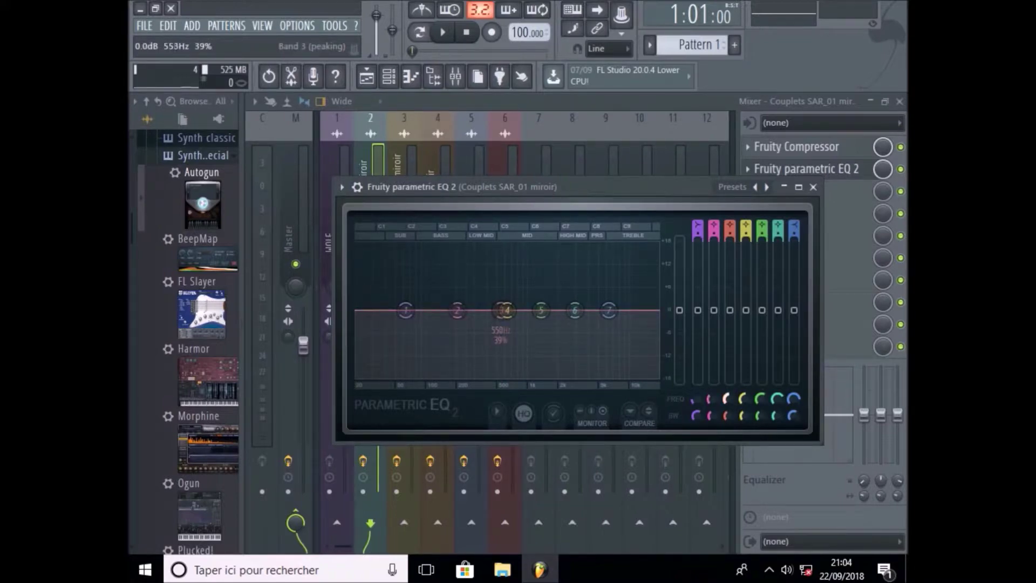
pyautogui.moveTo(732, 417); pyautogui.dragTo(743, 397)
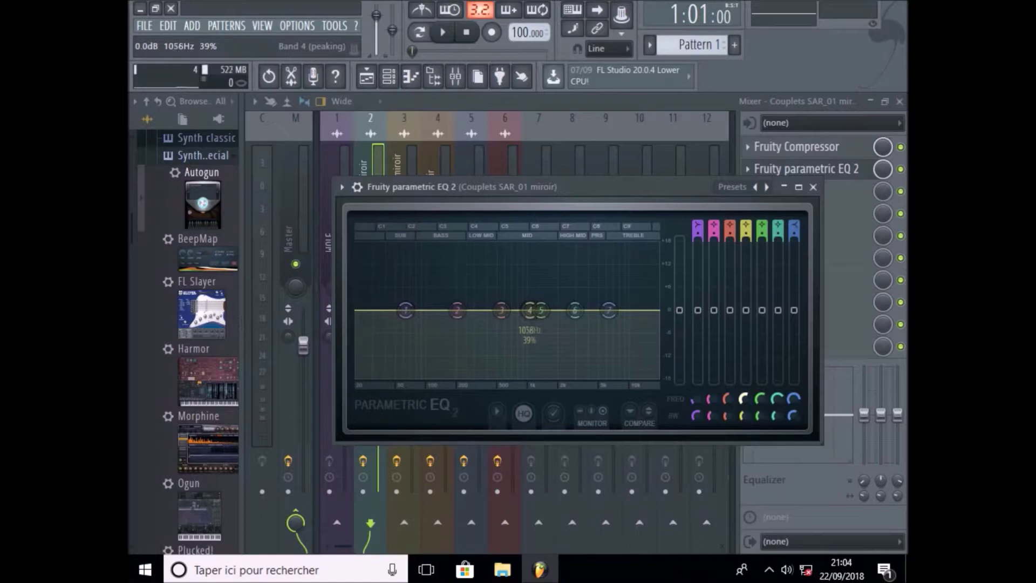
pyautogui.moveTo(541, 310); pyautogui.dragTo(616, 310)
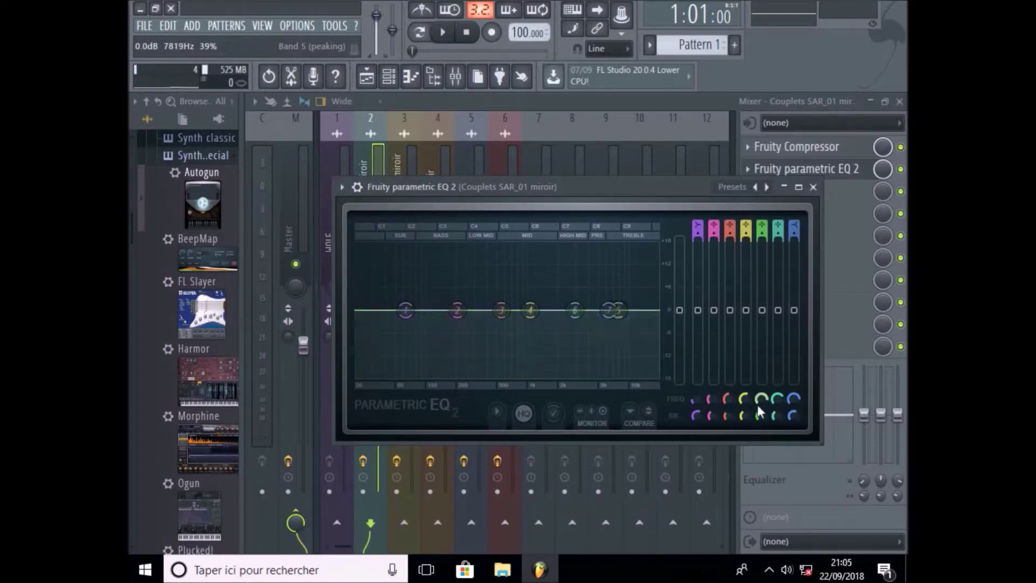
pyautogui.moveTo(778, 397); pyautogui.dragTo(779, 415)
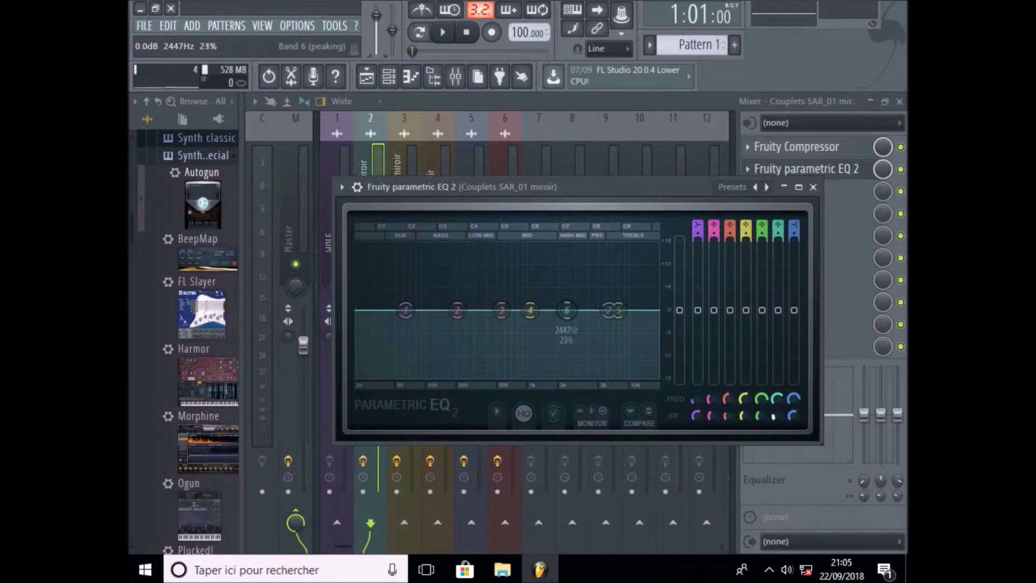
# Move the Couplets SAR EQ's band 7 near 16 kHz and set bands 1-7 to about -2, 6, 2.5, 0, 7, 4.5 and -3 dB.
pyautogui.moveTo(793, 399); pyautogui.dragTo(793, 387)
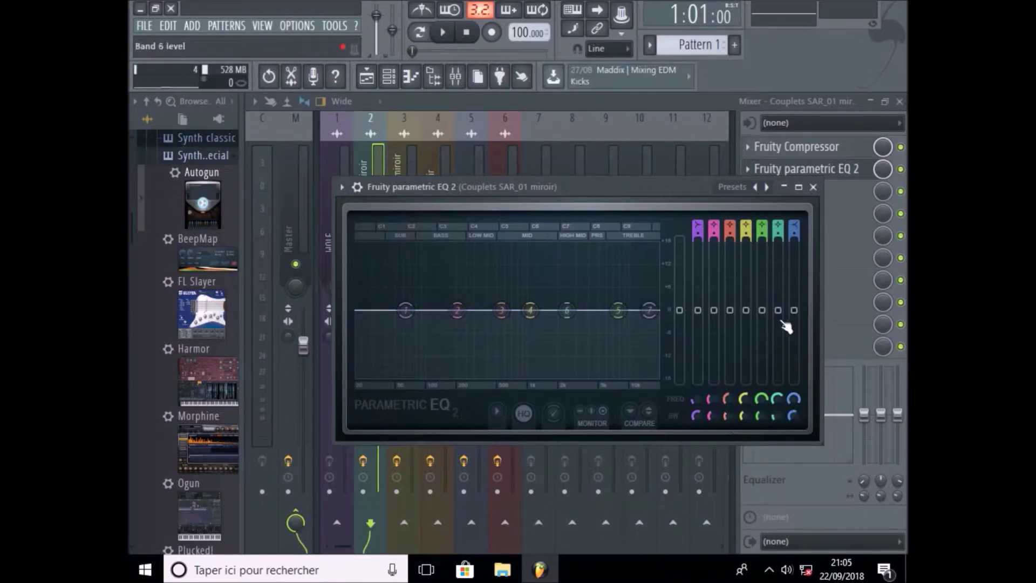
pyautogui.moveTo(700, 314); pyautogui.dragTo(794, 320)
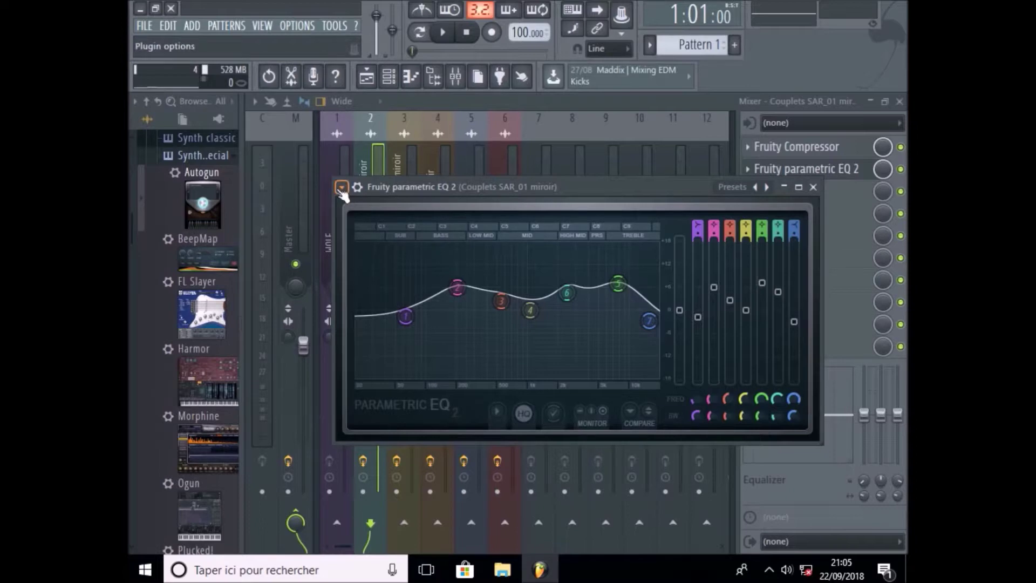
pyautogui.click(813, 186)
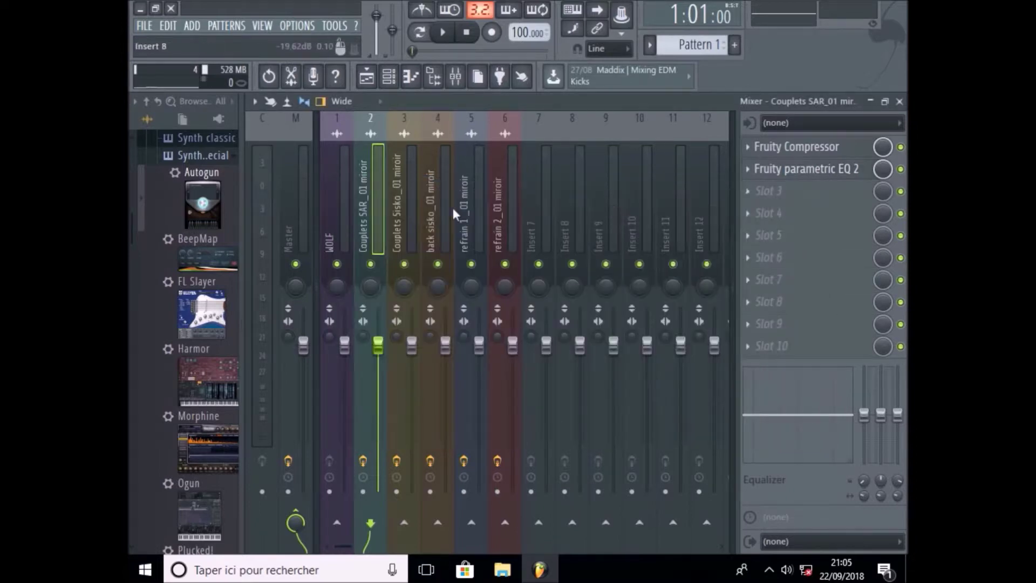
# Load Fruity Parametric EQ 2 in the second effect slot of the Couplets Sisko_01 miroir mixer track.
pyautogui.click(406, 222)
pyautogui.click(772, 168)
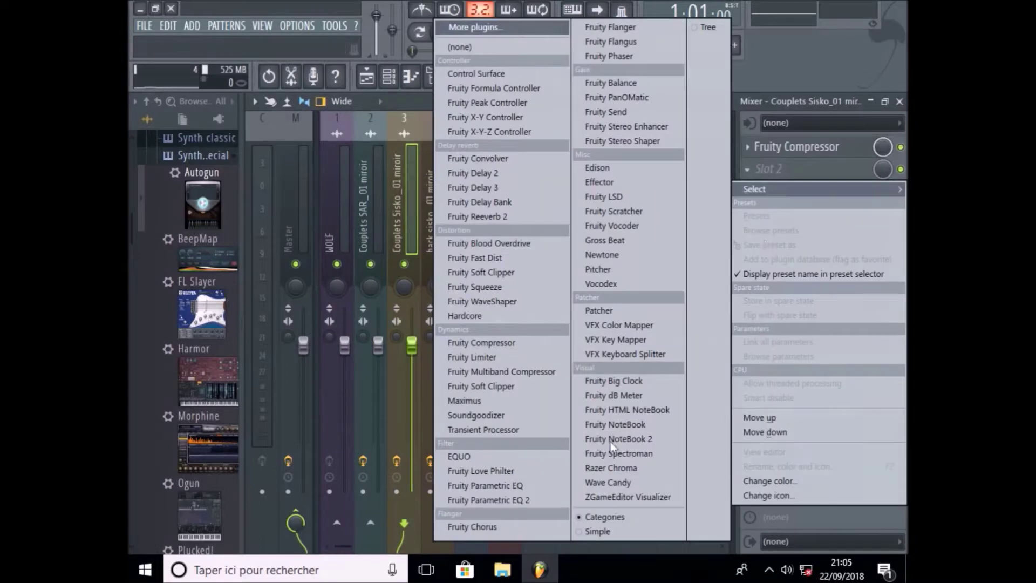
pyautogui.click(518, 499)
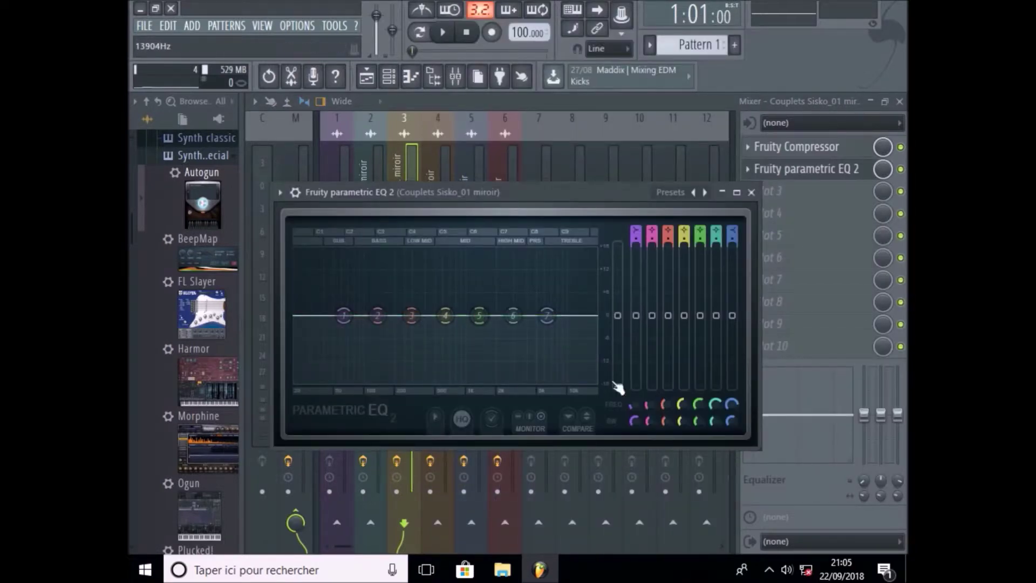
# Set Couplets Sisko EQ bands 2 to 6 near 201, 553, 1049, 7800 and 2447 Hz, with bands 3 and 6 narrowed to about 34% and 25%.
pyautogui.moveTo(377, 315); pyautogui.dragTo(398, 315)
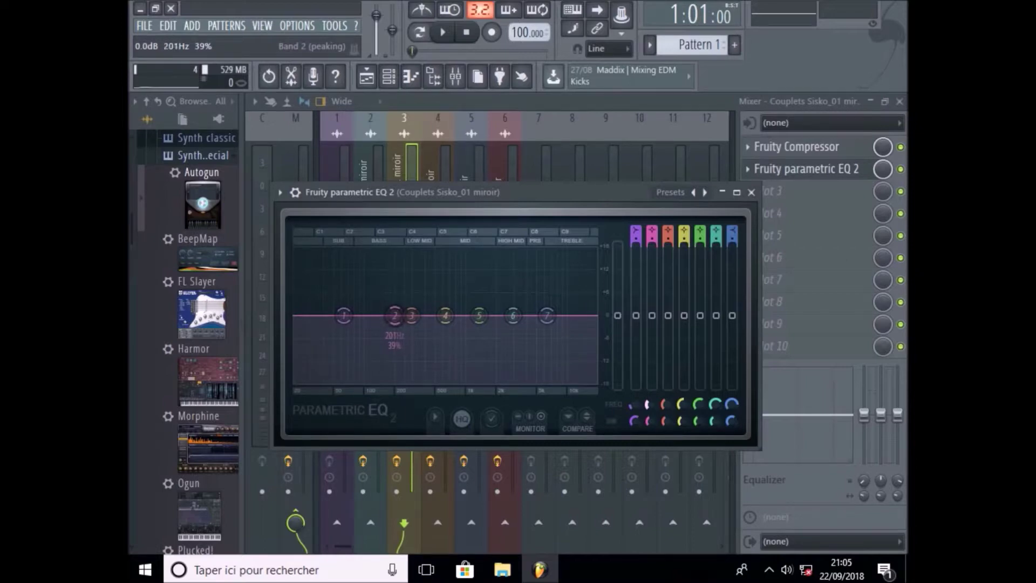
pyautogui.moveTo(667, 404); pyautogui.dragTo(667, 386)
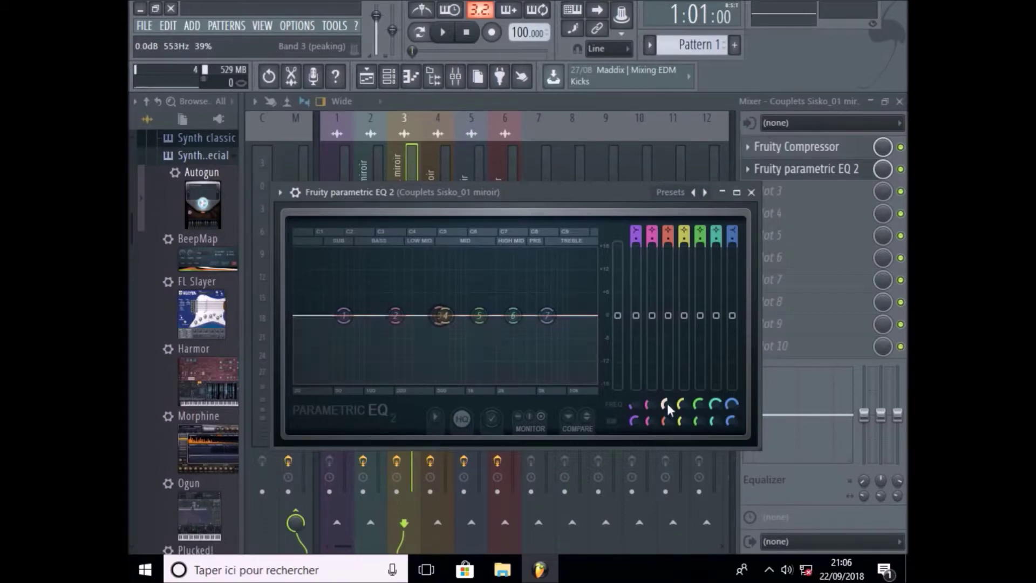
pyautogui.moveTo(665, 420); pyautogui.dragTo(664, 424)
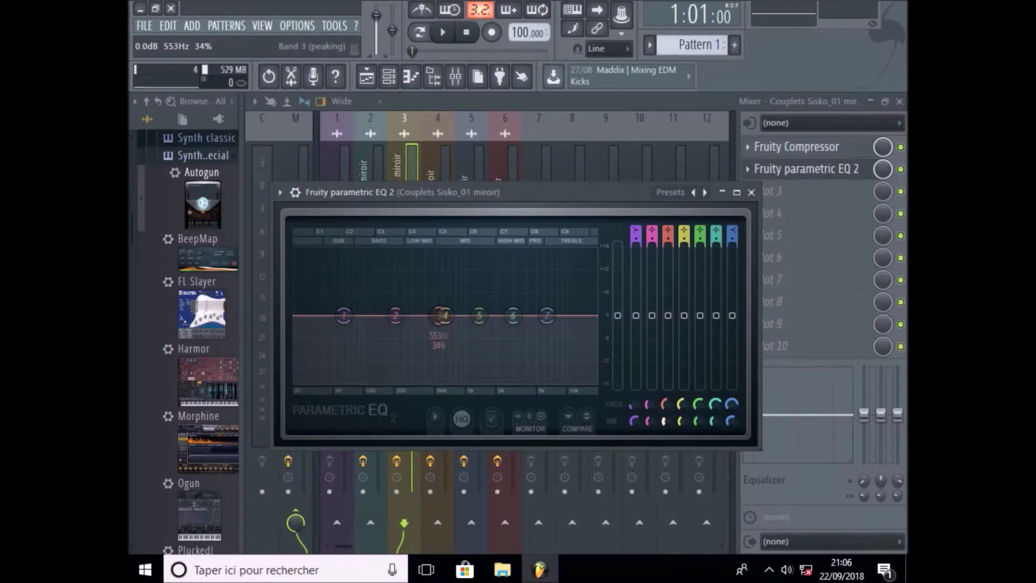
pyautogui.moveTo(681, 403); pyautogui.dragTo(682, 390)
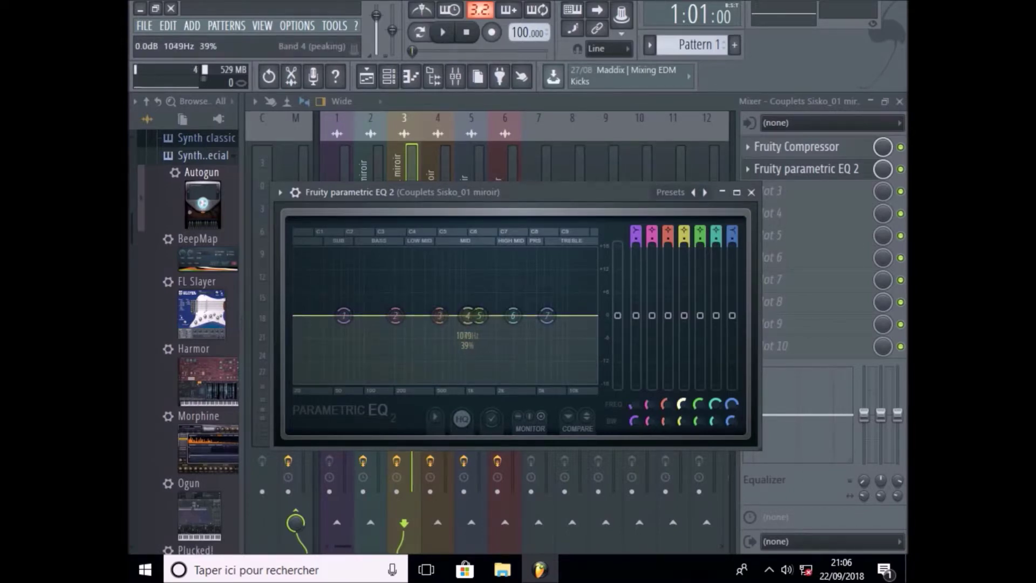
pyautogui.moveTo(699, 404)
pyautogui.mouseDown()
pyautogui.moveTo(698, 383)
pyautogui.moveTo(716, 404)
pyautogui.mouseUp()
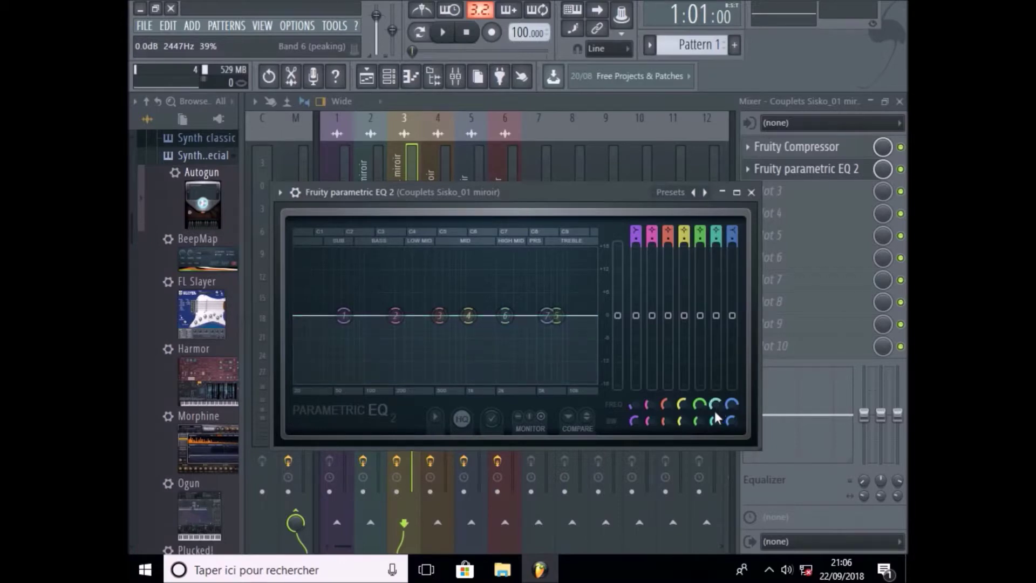
pyautogui.moveTo(713, 420); pyautogui.dragTo(713, 423)
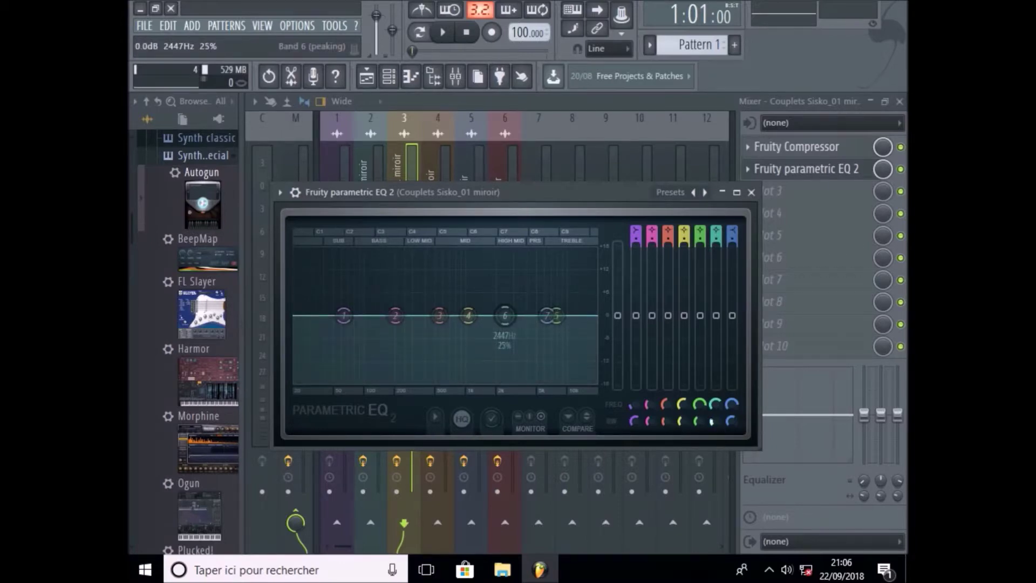
# Move the Couplets Sisko EQ's band 7 near 16 kHz and set bands 1-7 to about -2, 6, 1, 0, 7, 4.5 and -3 dB.
pyautogui.moveTo(732, 409); pyautogui.dragTo(732, 391)
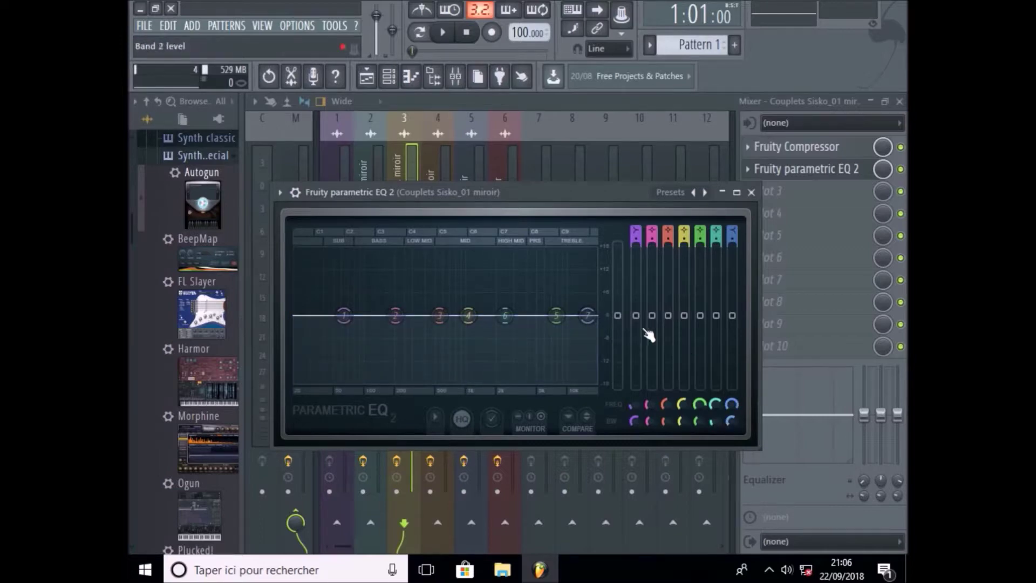
pyautogui.moveTo(637, 317); pyautogui.dragTo(732, 326)
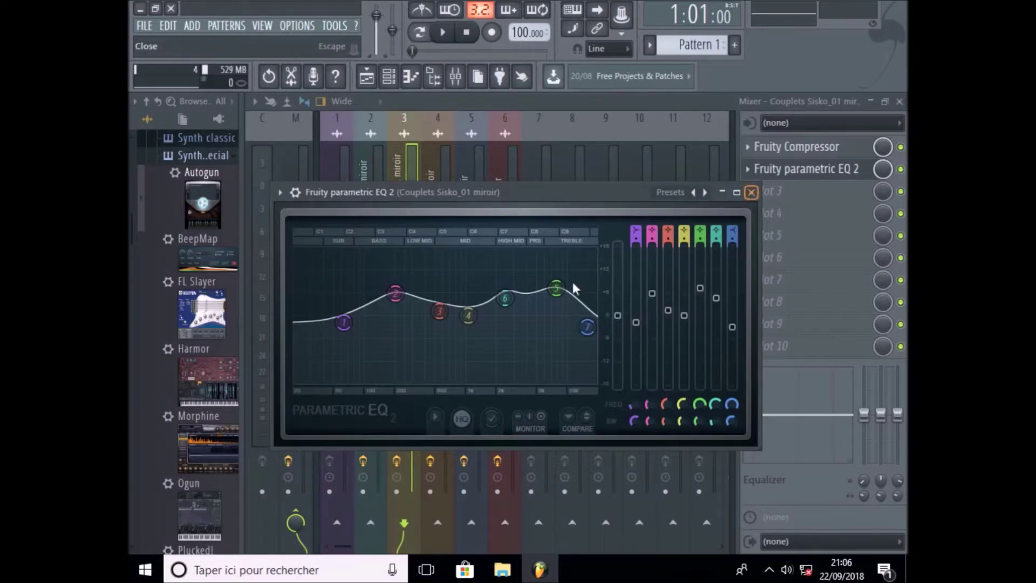
pyautogui.click(751, 193)
# Load Fruity Parametric EQ 2 after back sisko's compressor, cut band 1 slightly and set bands 2, 3, 5, 6, 7 to 7.1, 2.7, 7.1, 4.3, -2.5 dB.
pyautogui.click(444, 238)
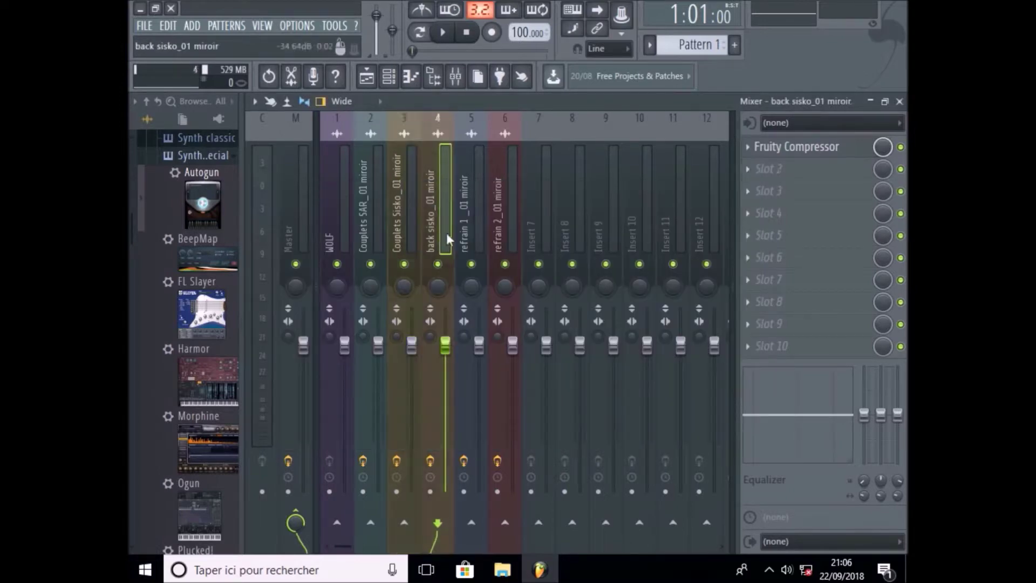
pyautogui.click(770, 169)
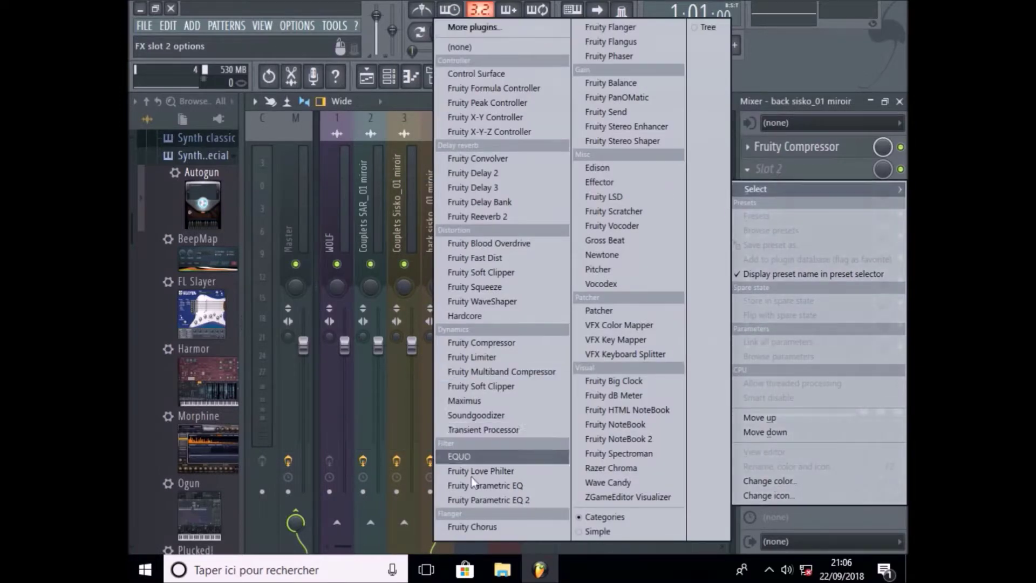
pyautogui.click(481, 499)
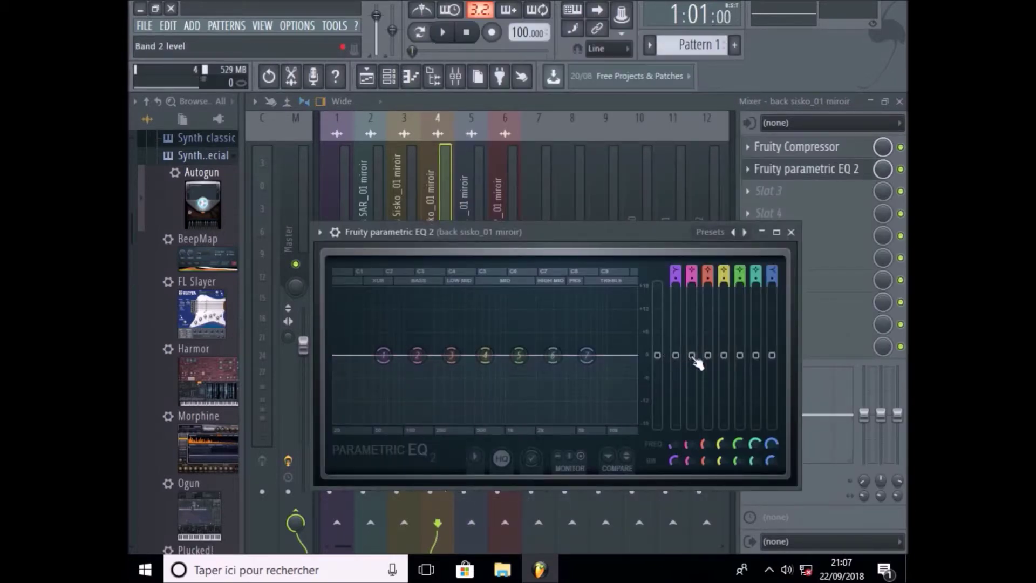
pyautogui.moveTo(675, 355); pyautogui.dragTo(771, 365)
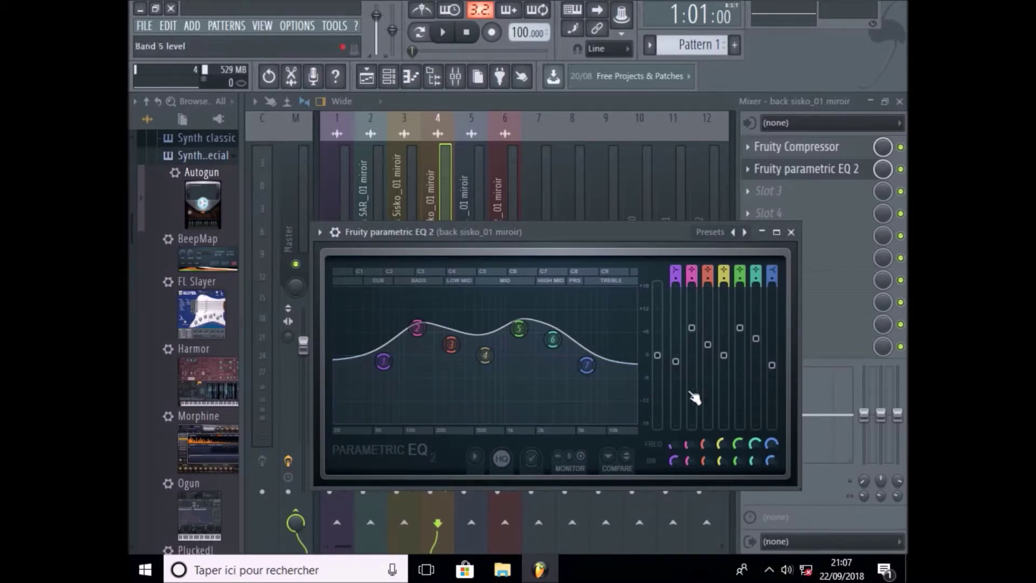
# Set bands 2 and 3 of the back sisko EQ to 204 Hz and 553 Hz, narrowing band 3's bandwidth to about 32%.
pyautogui.moveTo(686, 444); pyautogui.dragTo(687, 431)
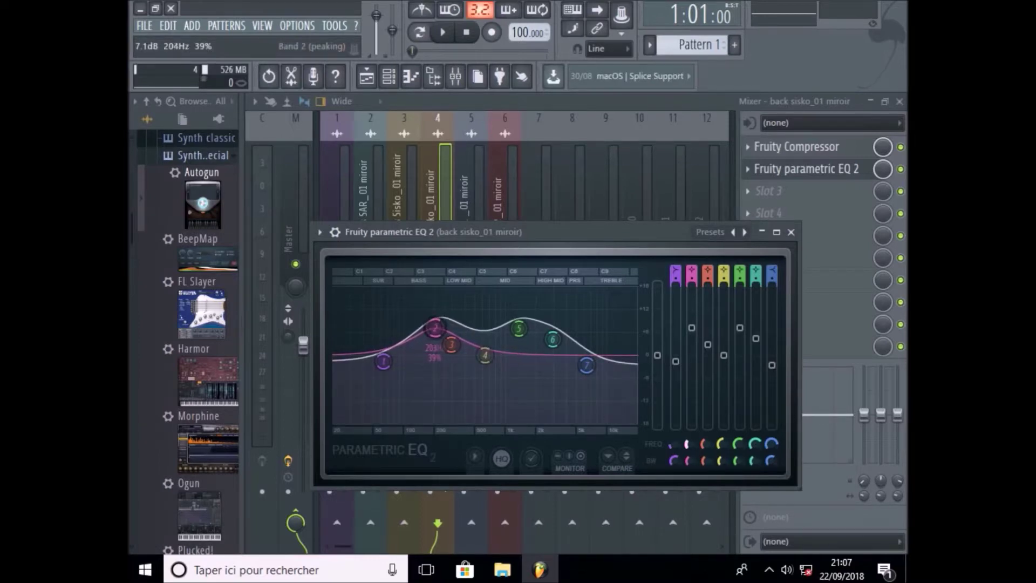
pyautogui.moveTo(704, 444); pyautogui.dragTo(704, 432)
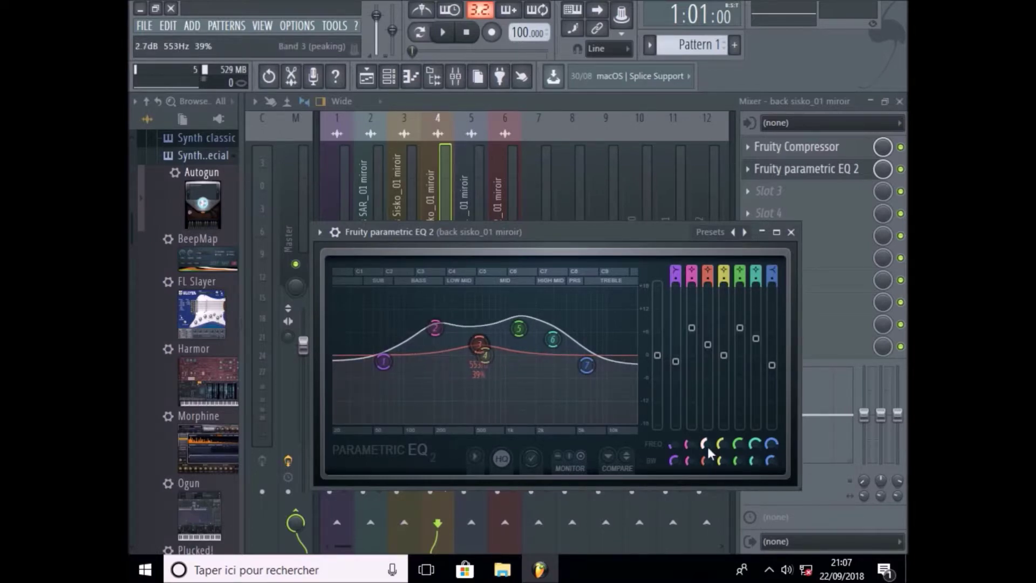
pyautogui.moveTo(704, 460); pyautogui.dragTo(704, 464)
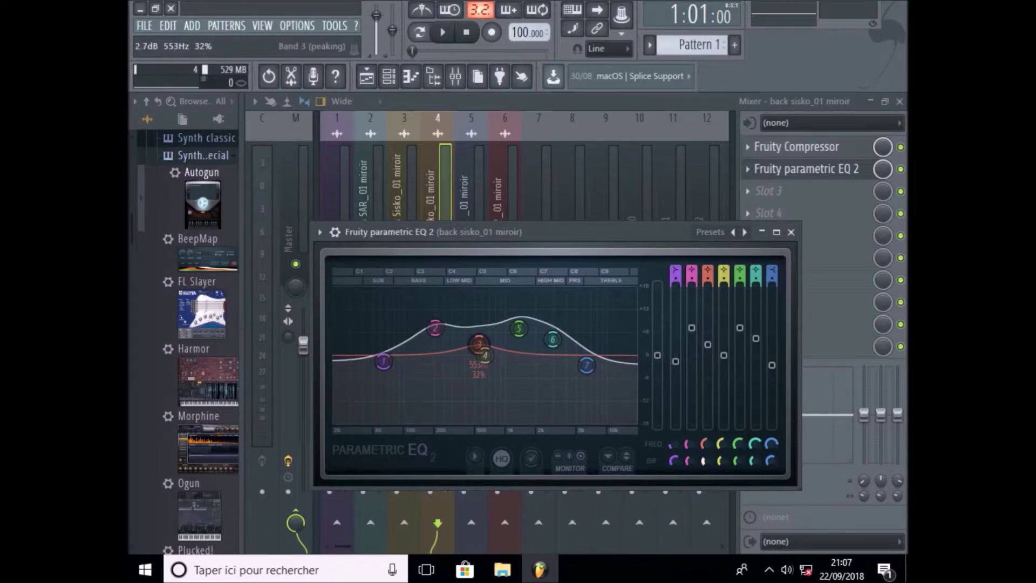
# Set the back sisko EQ's bands 4 to 7 to about 1050, 7819, 2447 and 15829 Hz, narrowing band 6's bandwidth.
pyautogui.moveTo(726, 450); pyautogui.dragTo(739, 430)
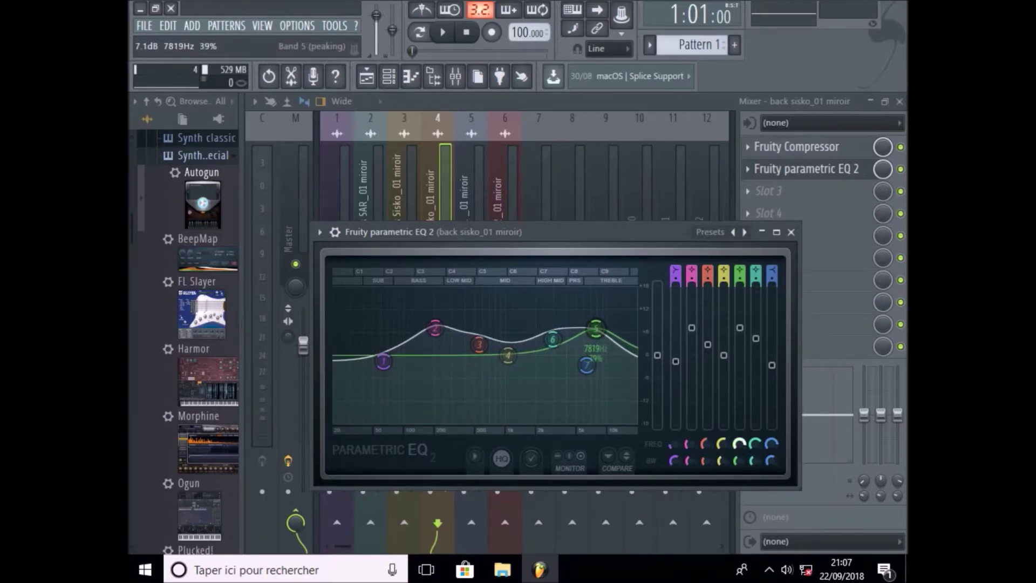
pyautogui.moveTo(754, 444); pyautogui.dragTo(754, 442)
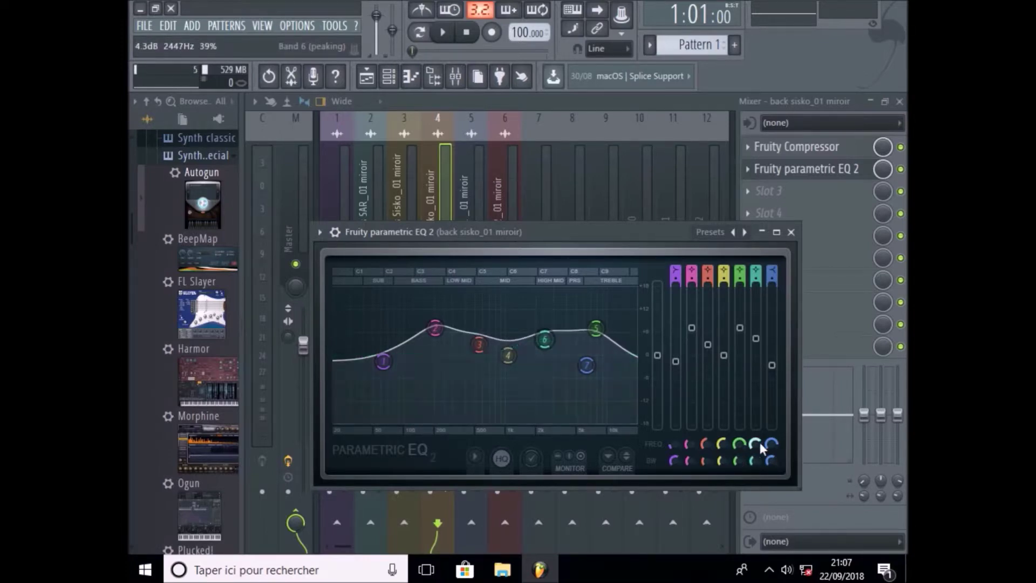
pyautogui.moveTo(754, 460); pyautogui.dragTo(771, 429)
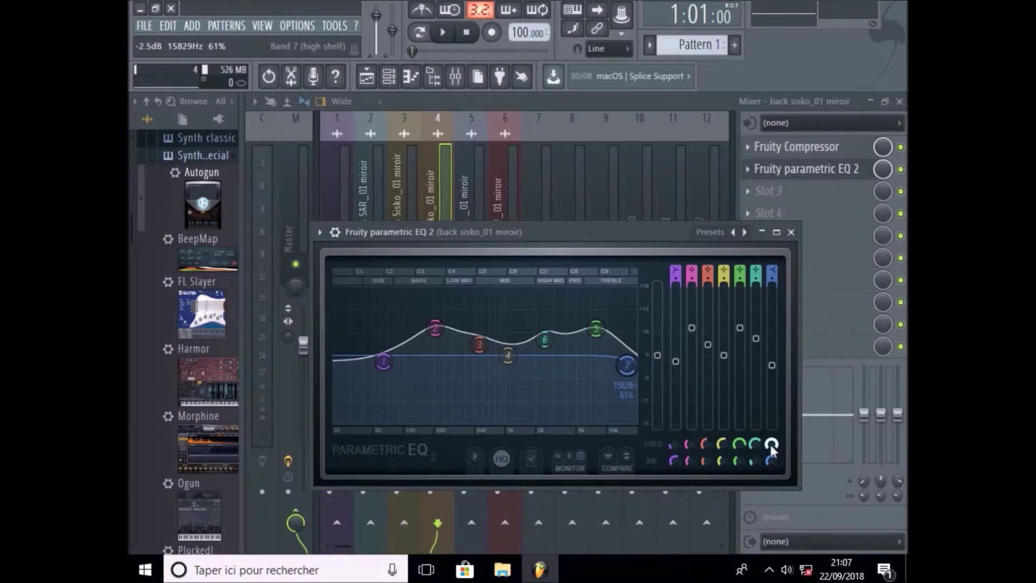
pyautogui.click(791, 232)
# Load Fruity Parametric EQ 2 after refrain 1's compressor, cut band 1 slightly, raise band 5 and set bands 2, 3, 6, 7 to 5.8, 2.8, 4.3, -2.8 dB.
pyautogui.click(476, 235)
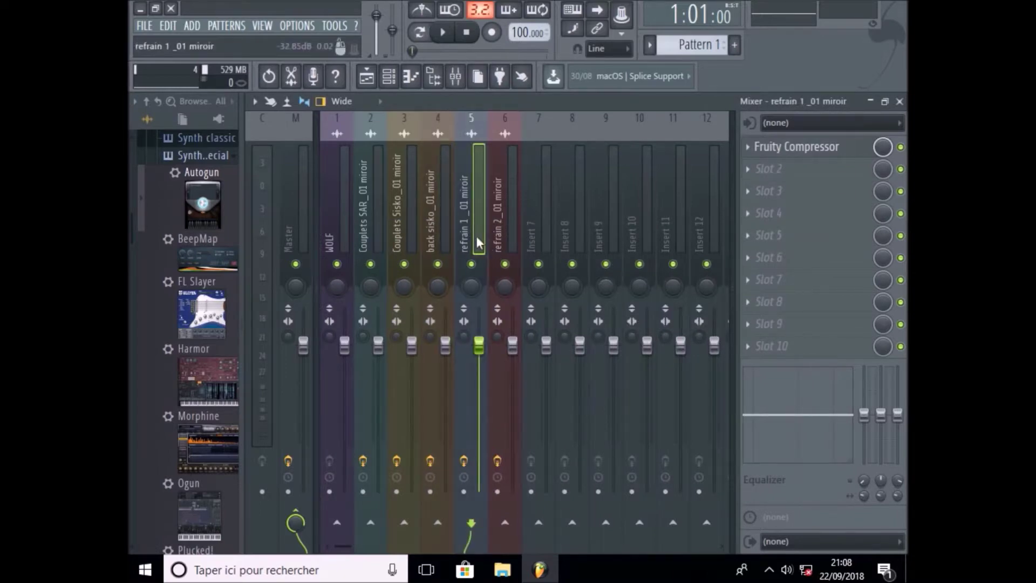
pyautogui.click(771, 168)
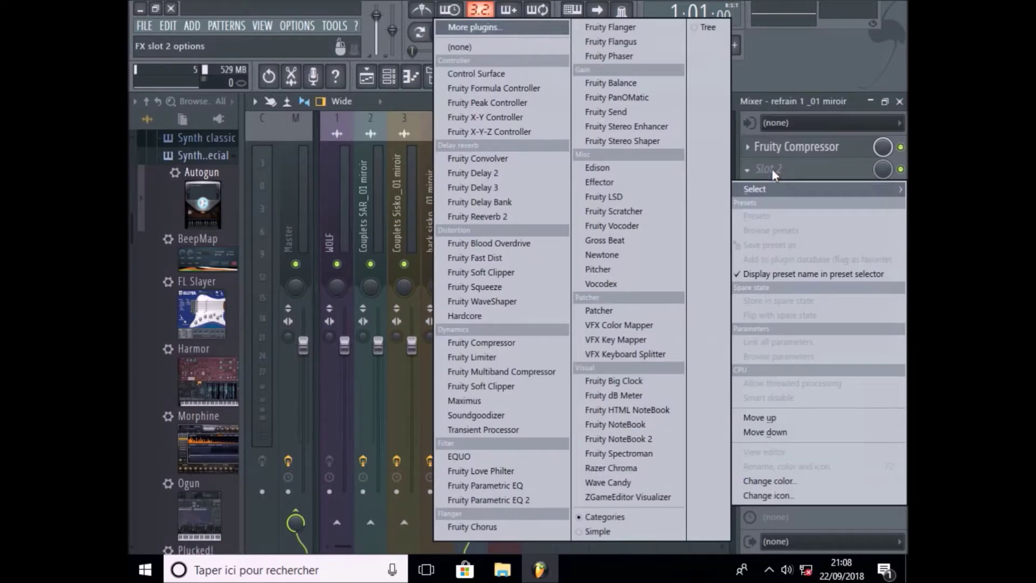
pyautogui.click(507, 501)
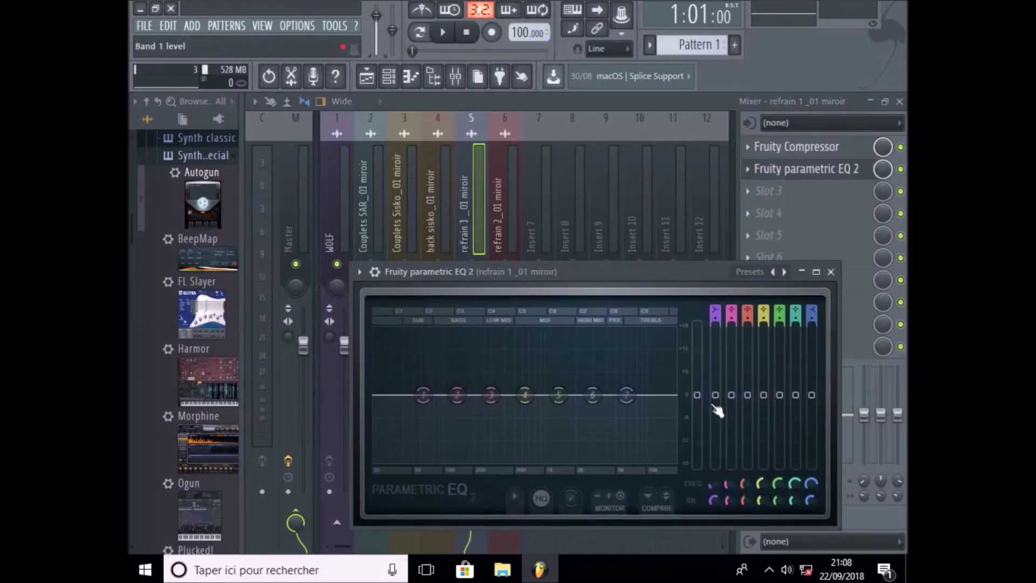
pyautogui.moveTo(717, 399); pyautogui.dragTo(718, 405)
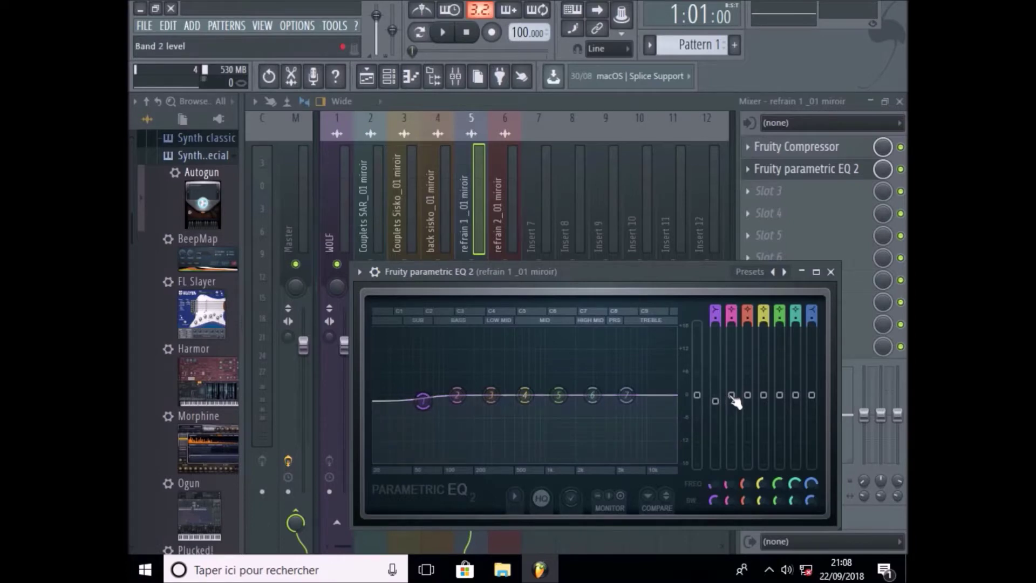
pyautogui.moveTo(731, 395); pyautogui.dragTo(731, 373)
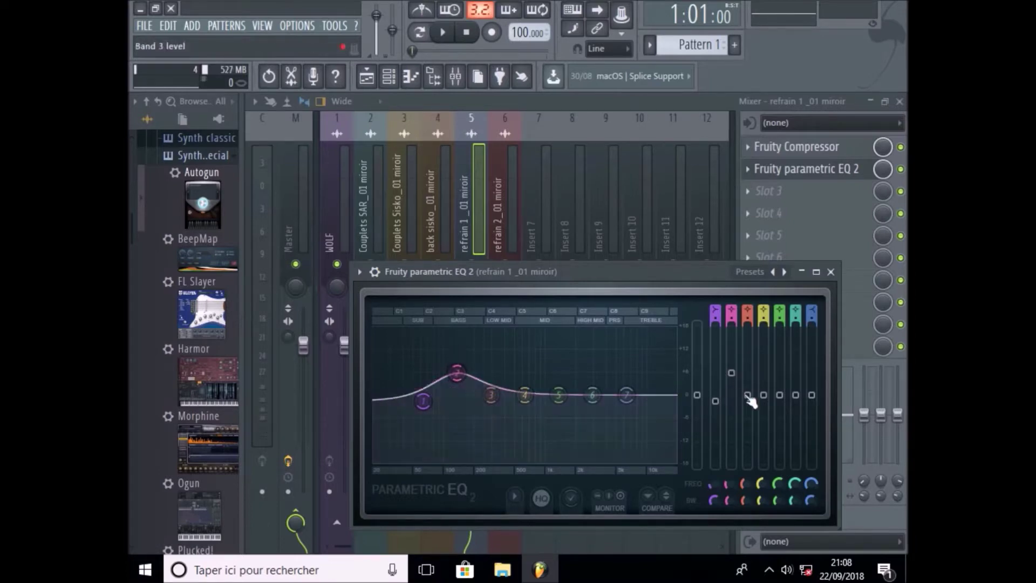
pyautogui.moveTo(747, 394); pyautogui.dragTo(812, 407)
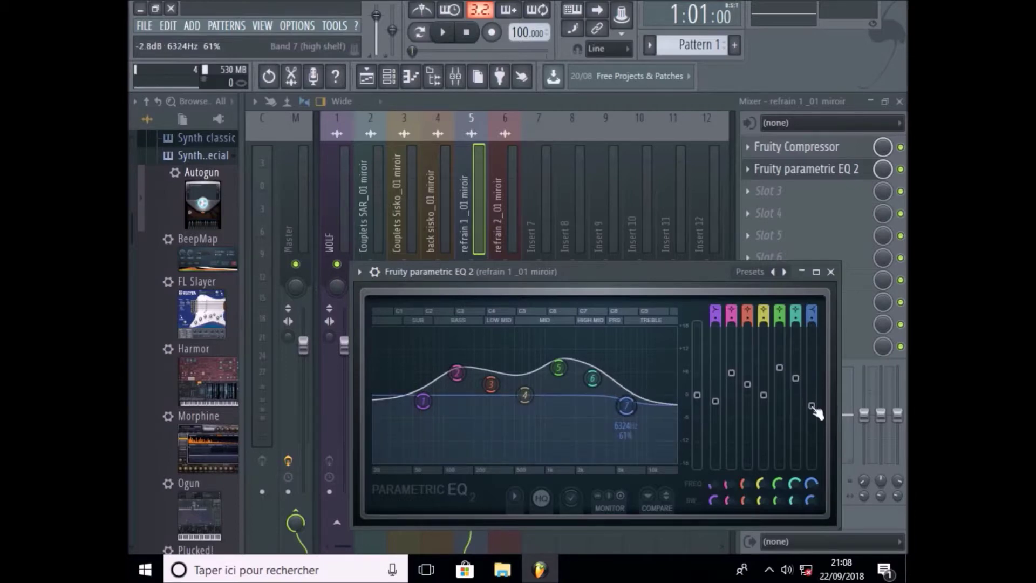
# Set bands 2, 3 and 4 of the refrain 1 EQ to about 197 Hz, 561 Hz and 1056 Hz.
pyautogui.moveTo(730, 481); pyautogui.dragTo(730, 470)
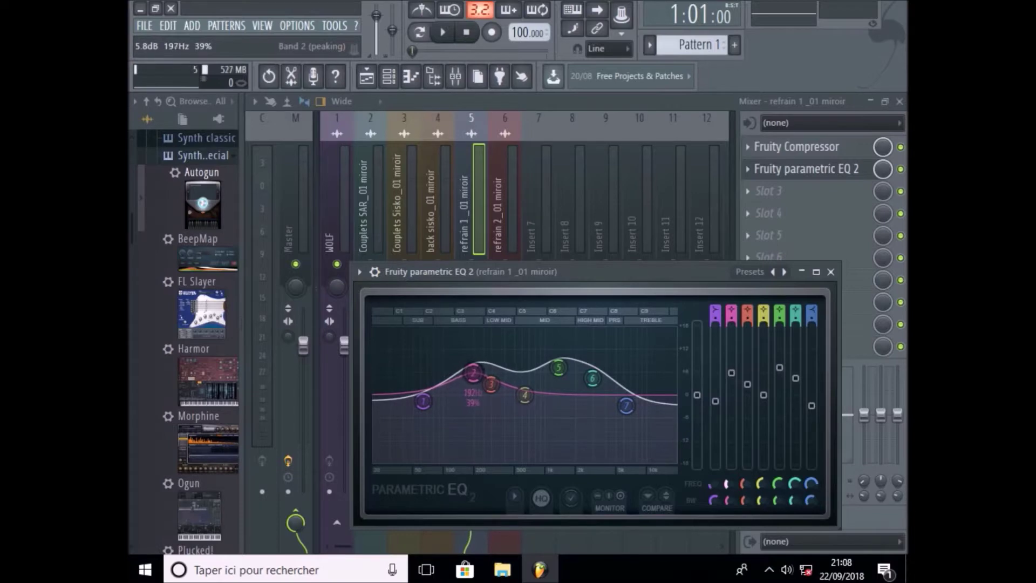
pyautogui.moveTo(743, 483); pyautogui.dragTo(743, 468)
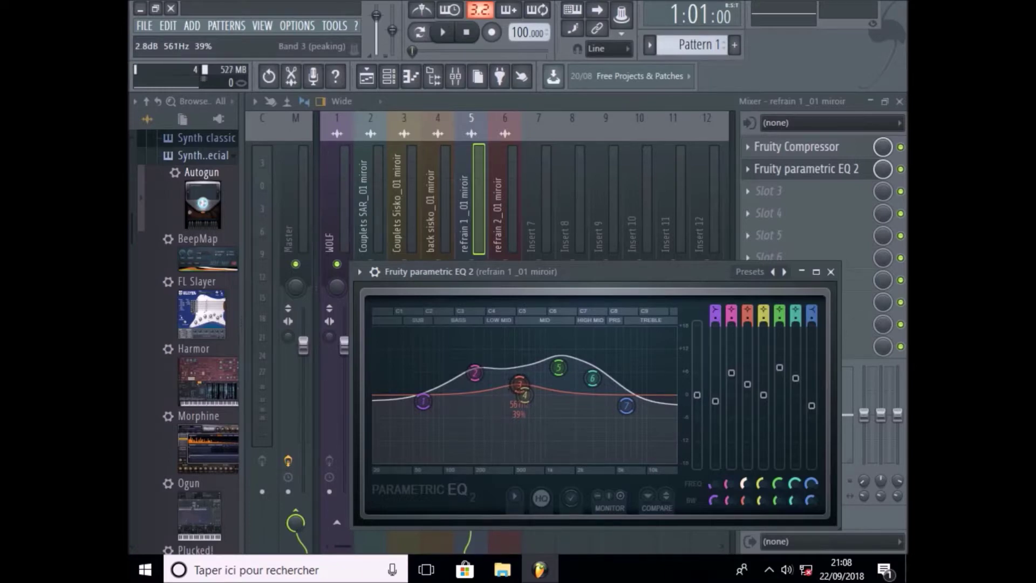
pyautogui.moveTo(743, 468); pyautogui.dragTo(743, 467)
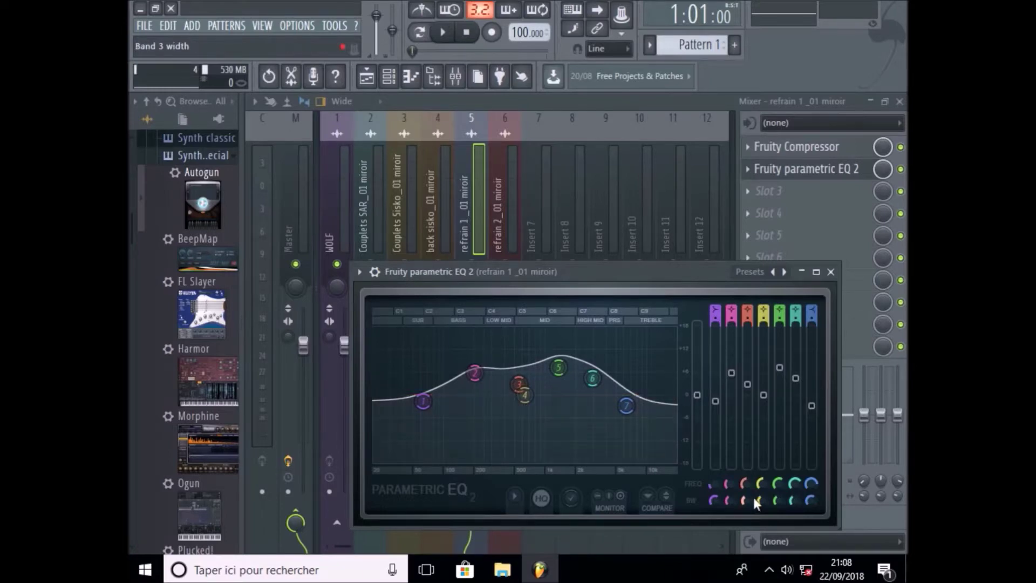
pyautogui.moveTo(748, 506); pyautogui.dragTo(762, 477)
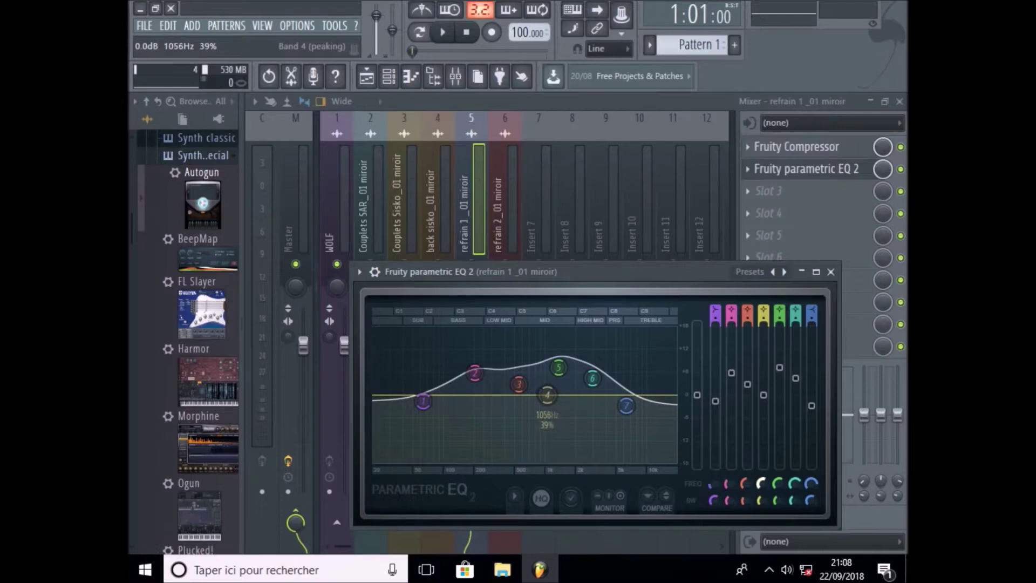
# Move the refrain 1 EQ's band 5 up into the treble, set bands 6 and 7 to 2463 Hz and 15829 Hz, and close the EQ.
pyautogui.moveTo(762, 482); pyautogui.dragTo(794, 486)
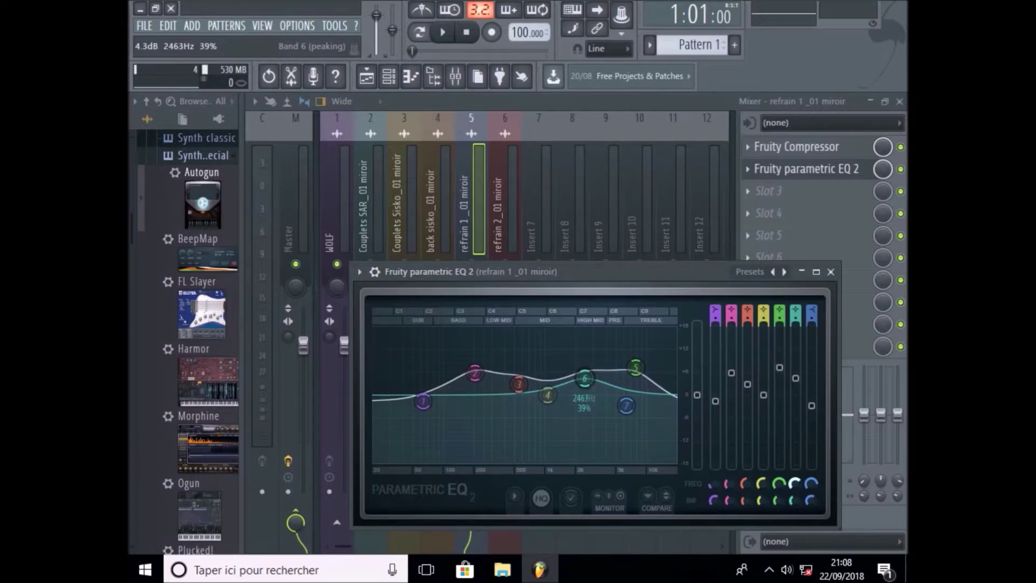
pyautogui.moveTo(795, 486); pyautogui.dragTo(810, 472)
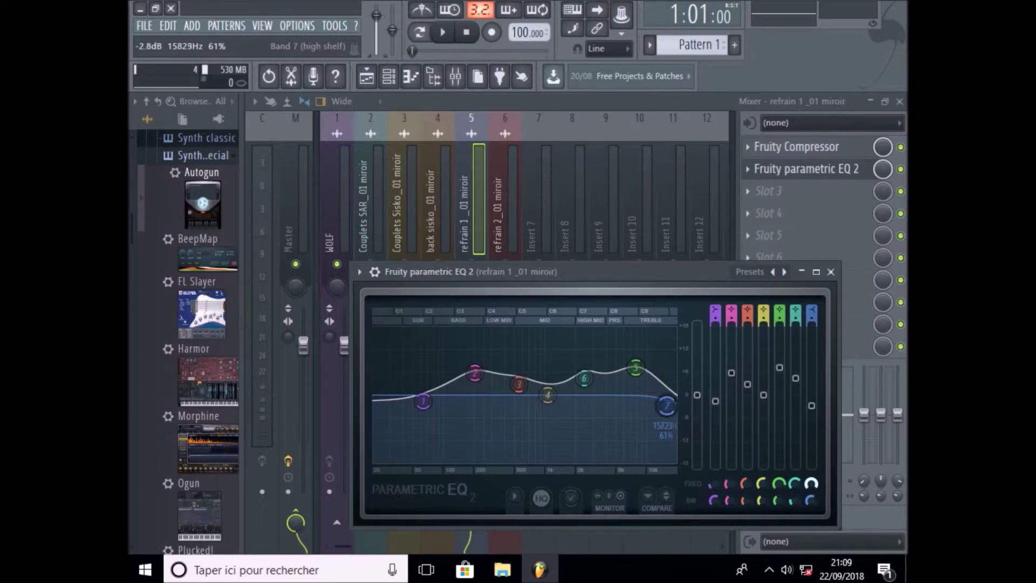
pyautogui.click(831, 272)
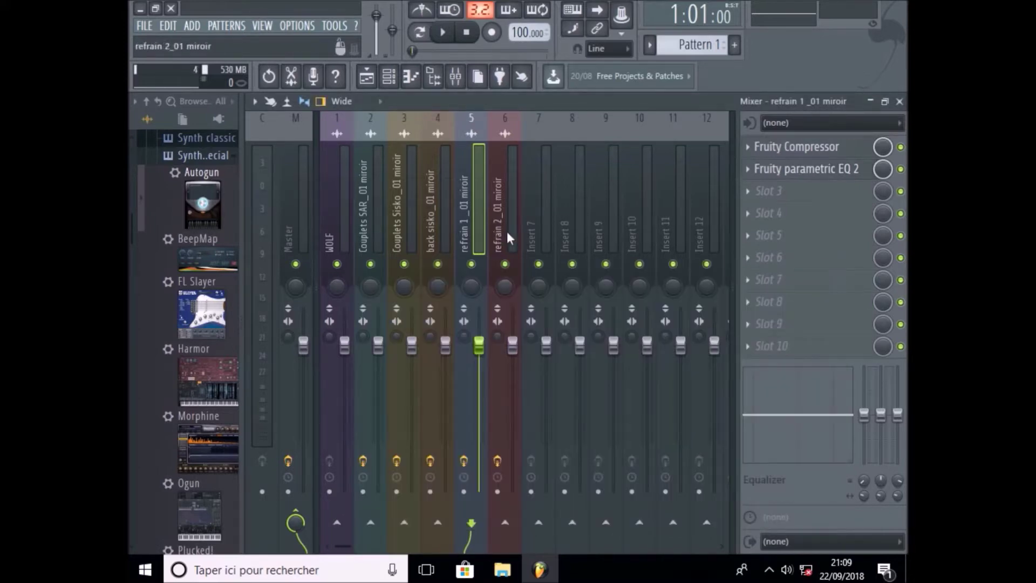
# Load Fruity Parametric EQ 2 after refrain 2's compressor, cut band 1 slightly and set bands 2, 3, 5, 6, 7 to 5.6, 2.8, 7.4, 4.4, -2.9 dB.
pyautogui.click(494, 242)
pyautogui.click(769, 170)
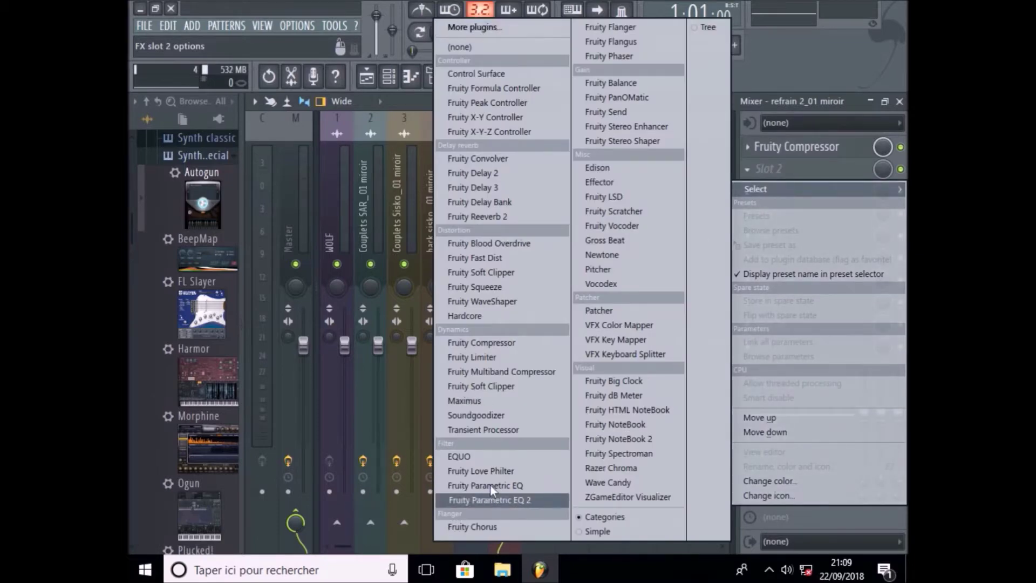
pyautogui.click(489, 500)
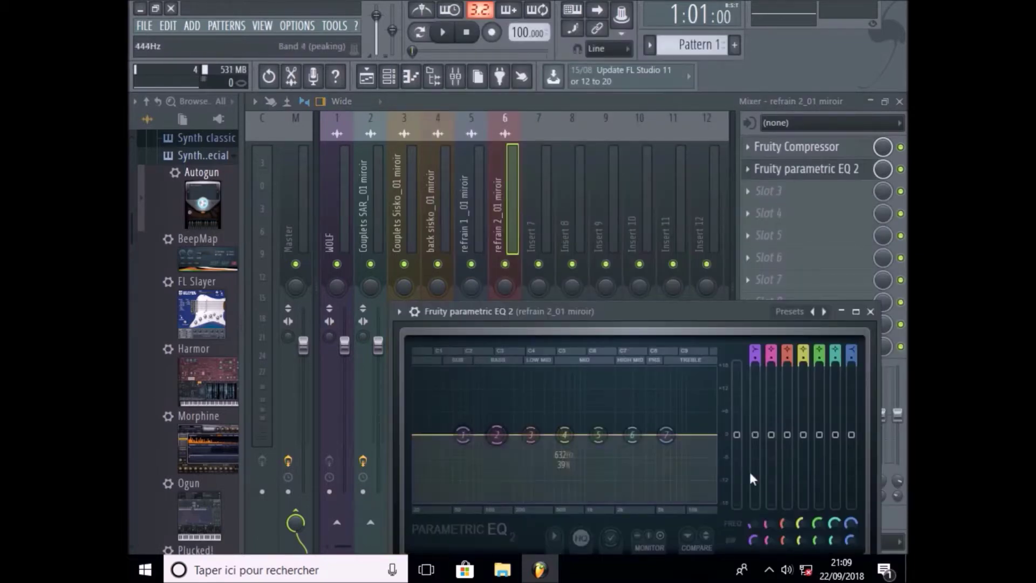
pyautogui.moveTo(757, 434); pyautogui.dragTo(851, 446)
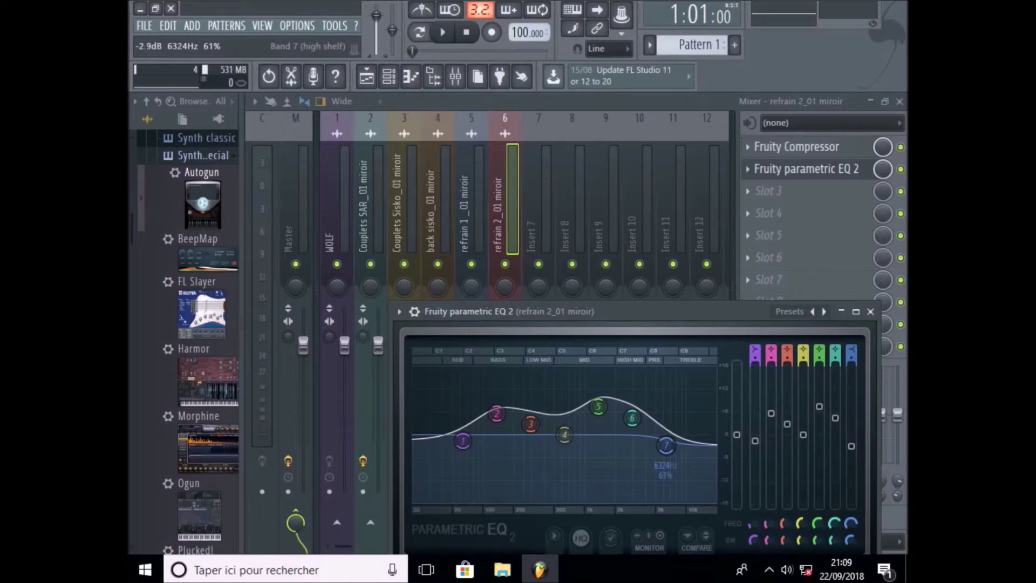
# Set bands 2, 3 and 4 of the refrain 2 EQ to about 204 Hz, 572 Hz and 1070 Hz.
pyautogui.moveTo(769, 528); pyautogui.dragTo(769, 519)
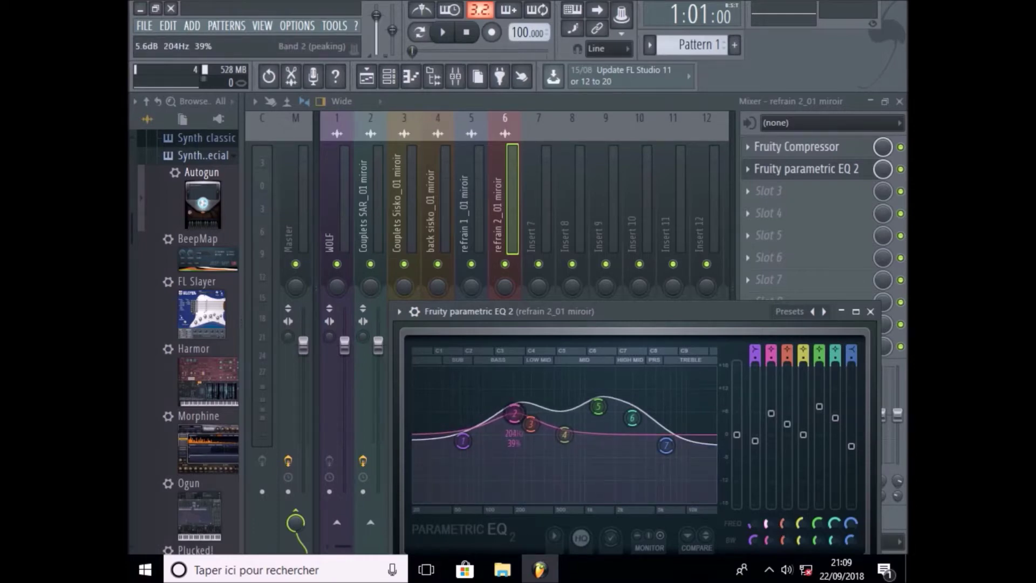
pyautogui.moveTo(782, 522); pyautogui.dragTo(782, 507)
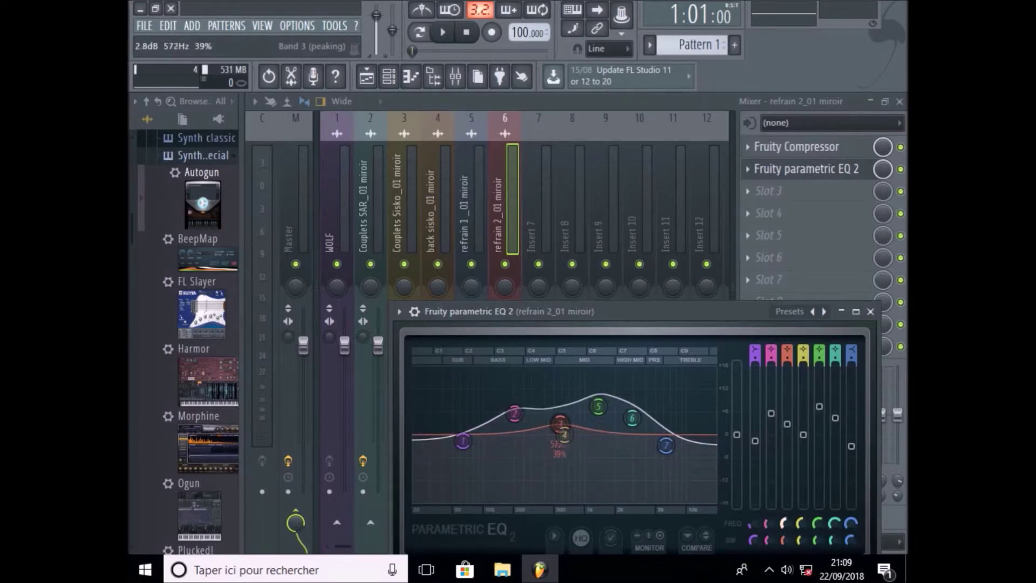
pyautogui.moveTo(787, 530); pyautogui.dragTo(802, 530)
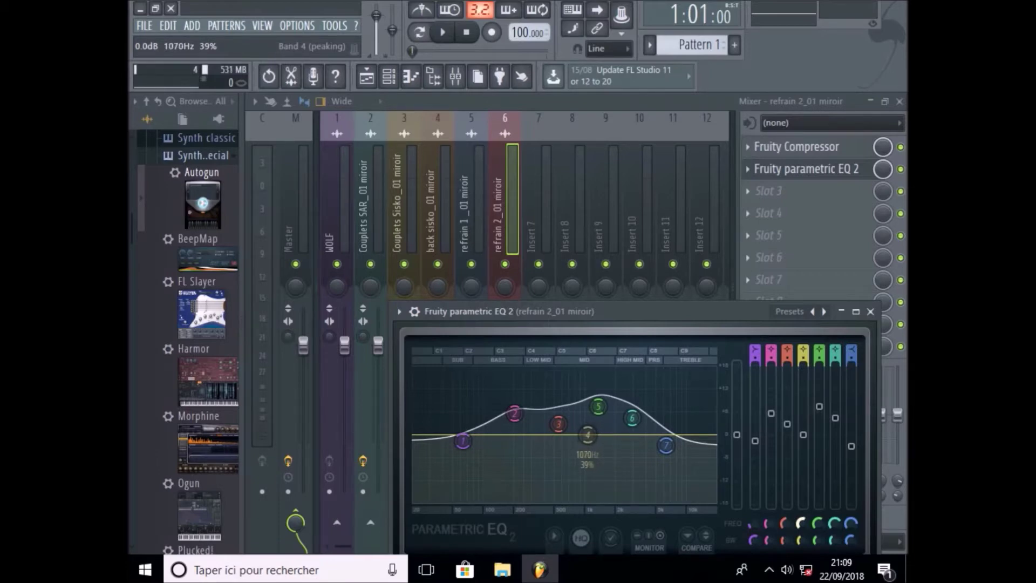
# Set the refrain 2 EQ's bands 5, 6 and 7 to about 7979, 2447 and 15829 Hz, and close the EQ.
pyautogui.moveTo(802, 529); pyautogui.dragTo(817, 509)
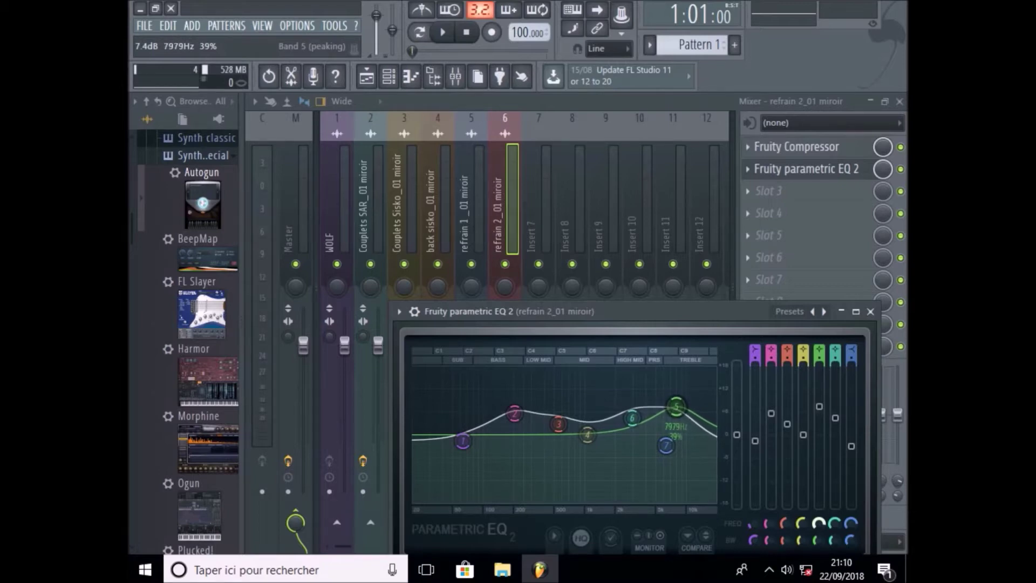
pyautogui.moveTo(817, 509); pyautogui.dragTo(835, 530)
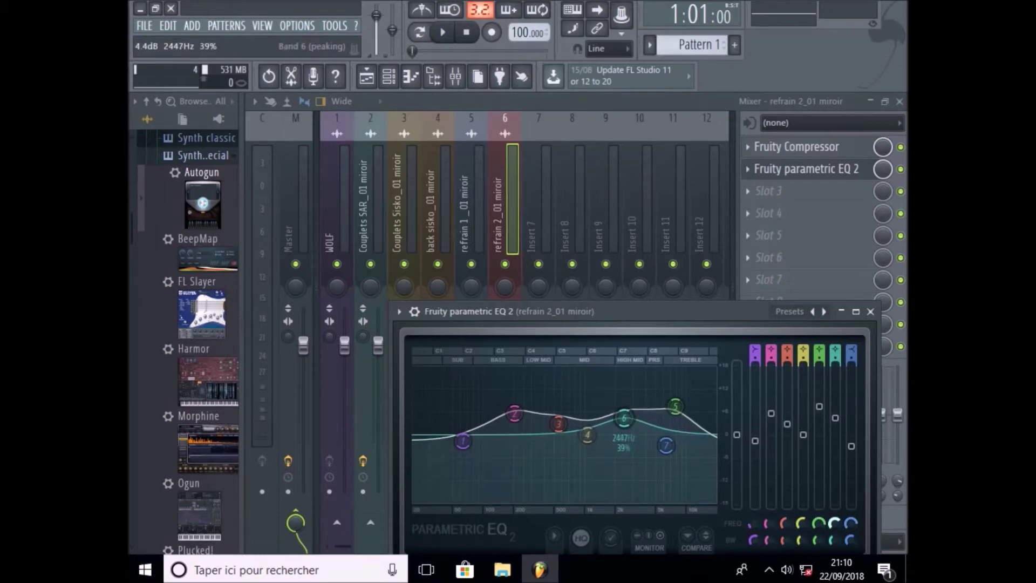
pyautogui.moveTo(830, 539); pyautogui.dragTo(850, 521)
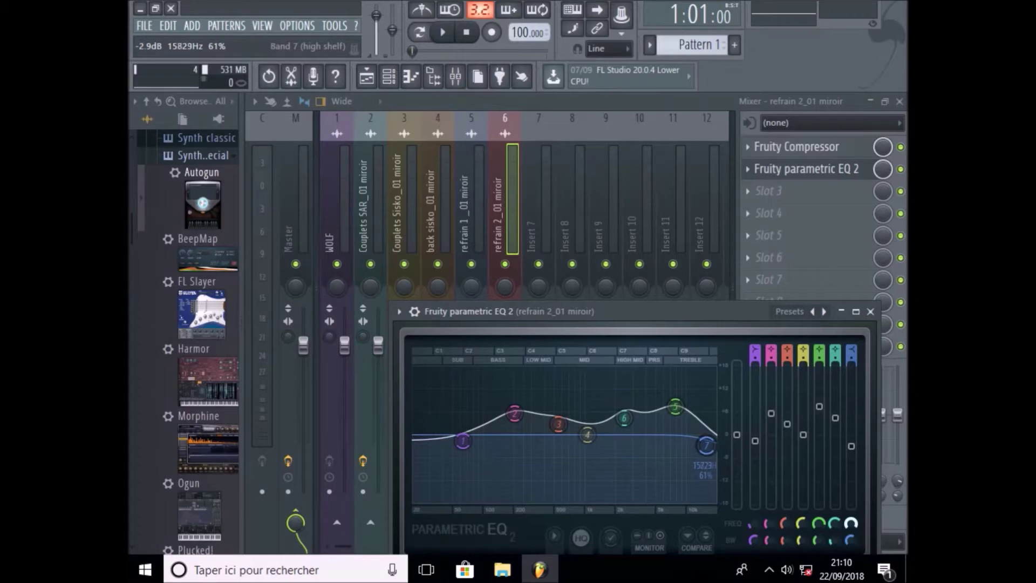
pyautogui.click(870, 311)
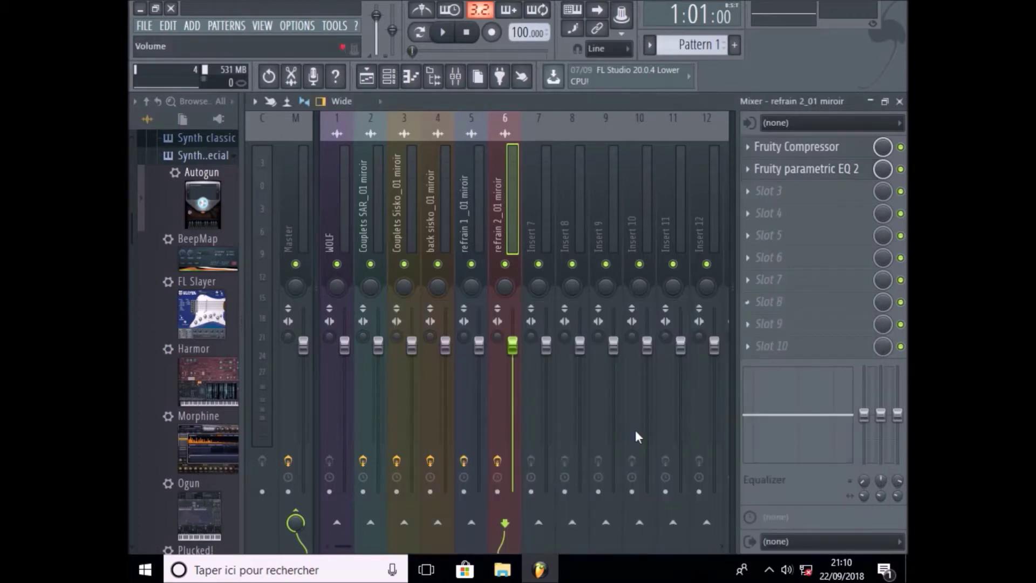
# Play the song in the playlist from bar 15, from the first refrain and from the start of the first Couplets Sisko clip.
pyautogui.click(456, 81)
pyautogui.click(494, 136)
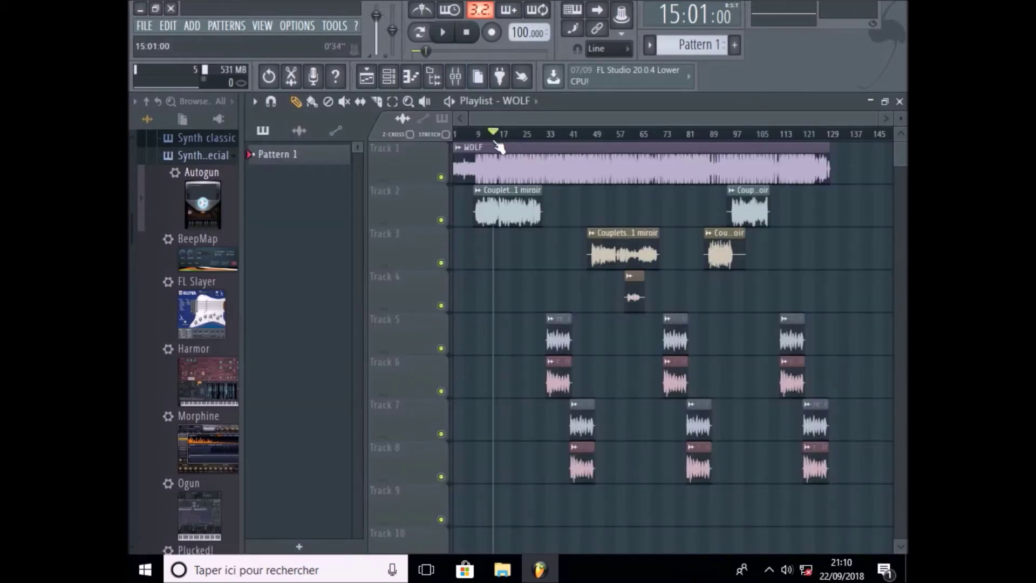
pyautogui.click(449, 101)
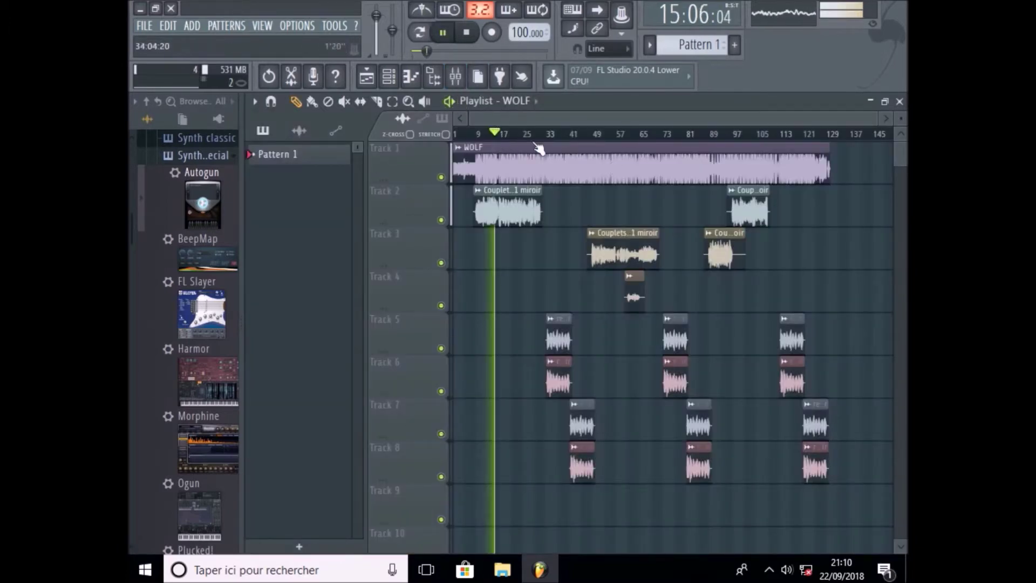
pyautogui.click(562, 135)
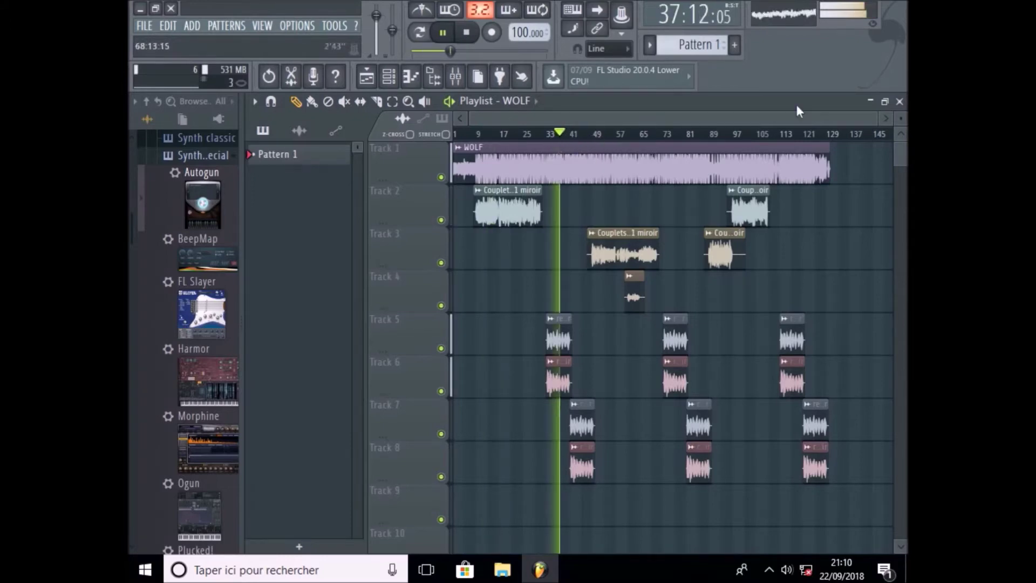
pyautogui.moveTo(875, 116); pyautogui.dragTo(626, 118)
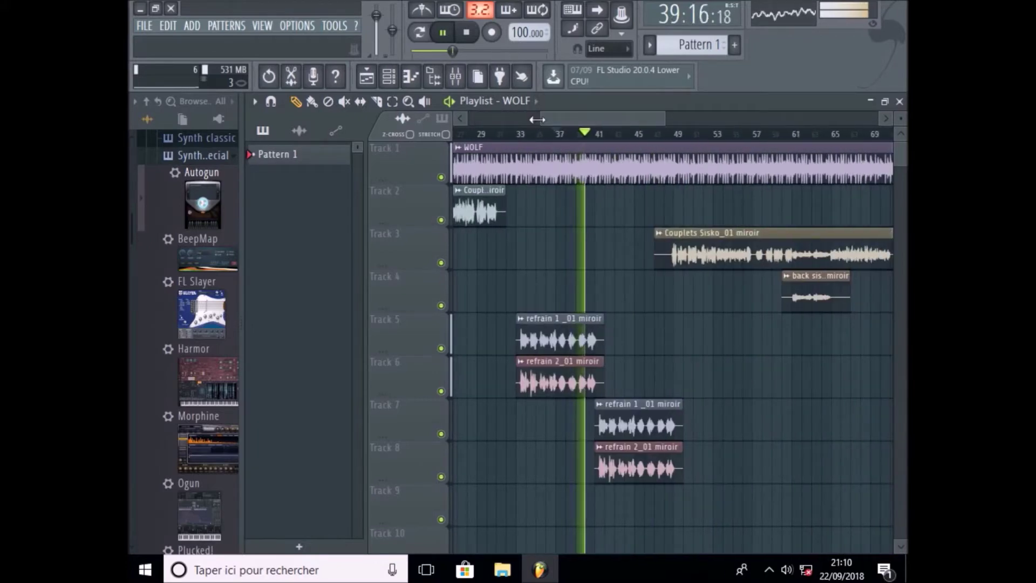
pyautogui.moveTo(539, 119); pyautogui.dragTo(559, 119)
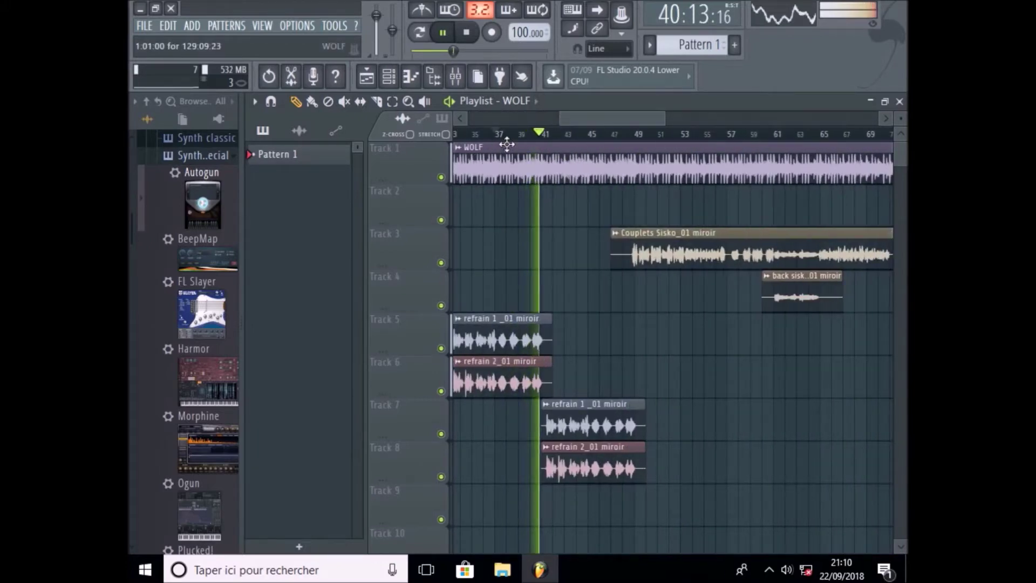
pyautogui.click(630, 133)
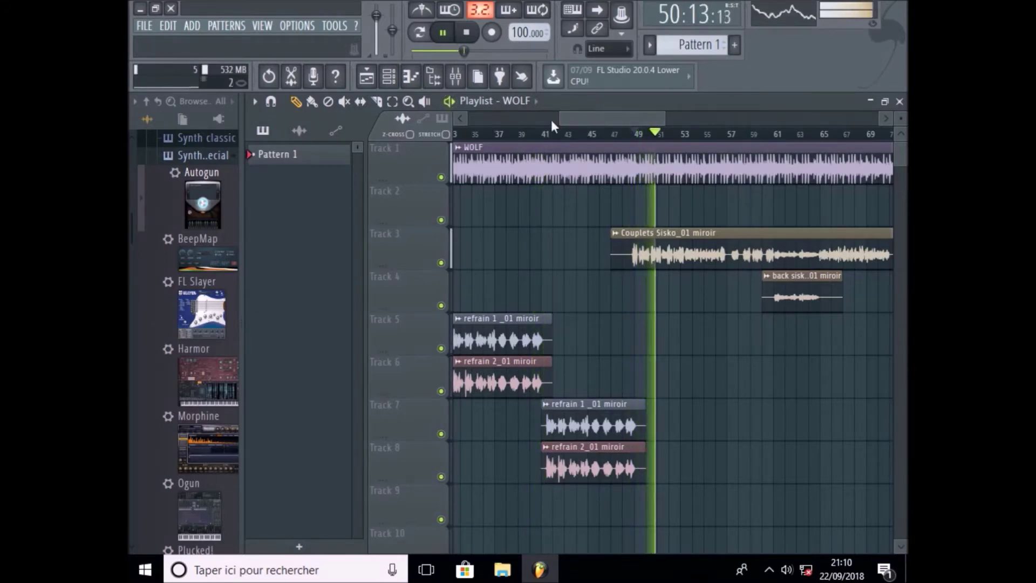
# Slice the WOLF beat clip on Track 1 at every half bar from bar 49 to the middle of bar 52.
pyautogui.moveTo(561, 121); pyautogui.dragTo(600, 120)
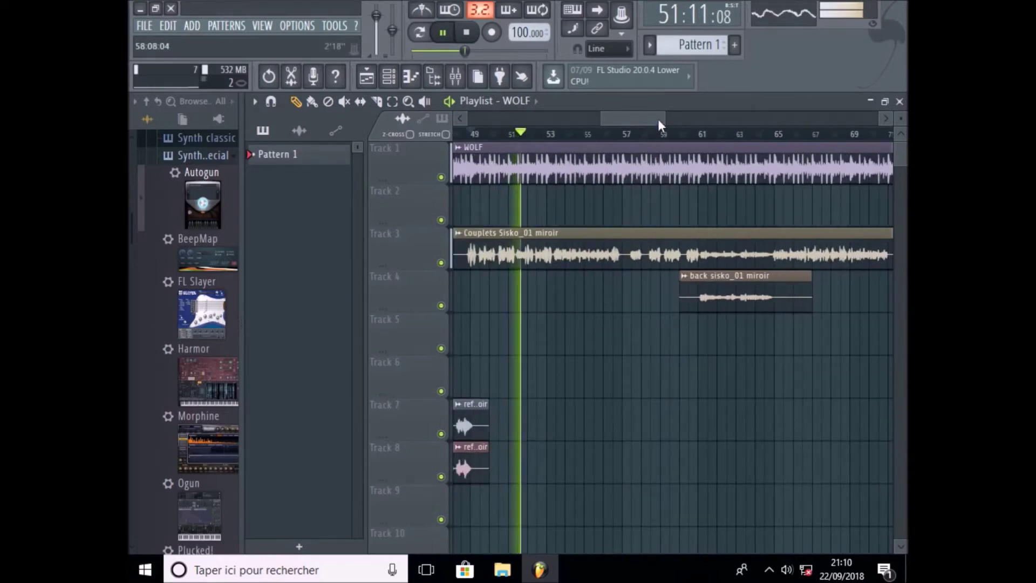
pyautogui.moveTo(663, 119); pyautogui.dragTo(615, 120)
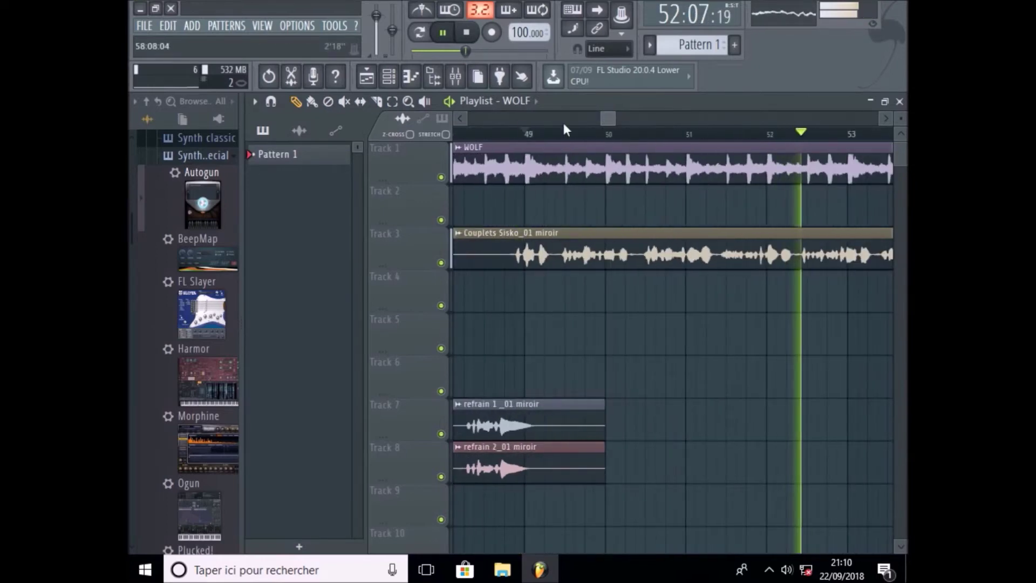
pyautogui.click(505, 134)
pyautogui.click(376, 102)
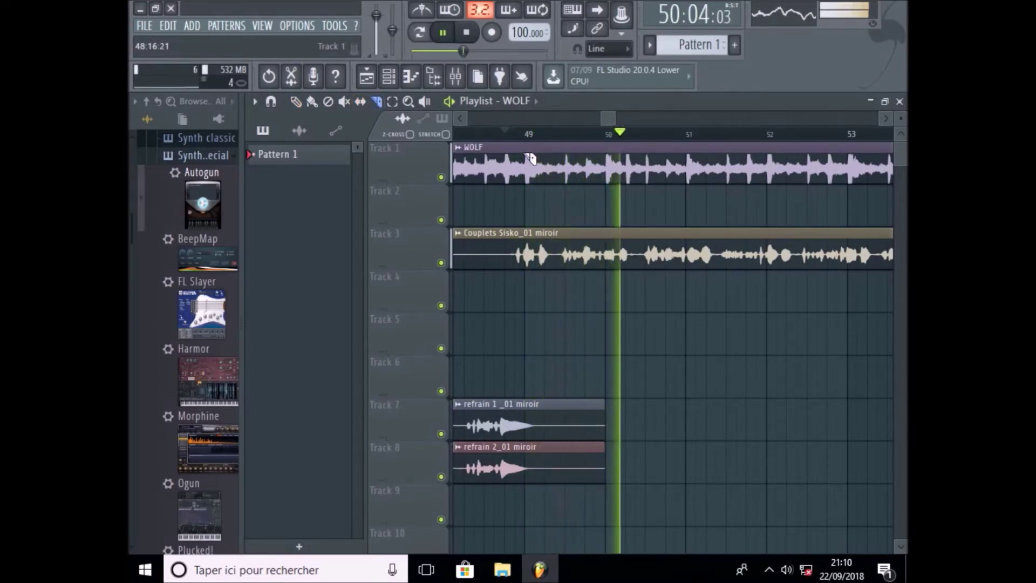
pyautogui.moveTo(528, 194); pyautogui.dragTo(527, 187)
pyautogui.moveTo(565, 152)
pyautogui.mouseDown()
pyautogui.moveTo(568, 173)
pyautogui.moveTo(772, 192)
pyautogui.mouseUp()
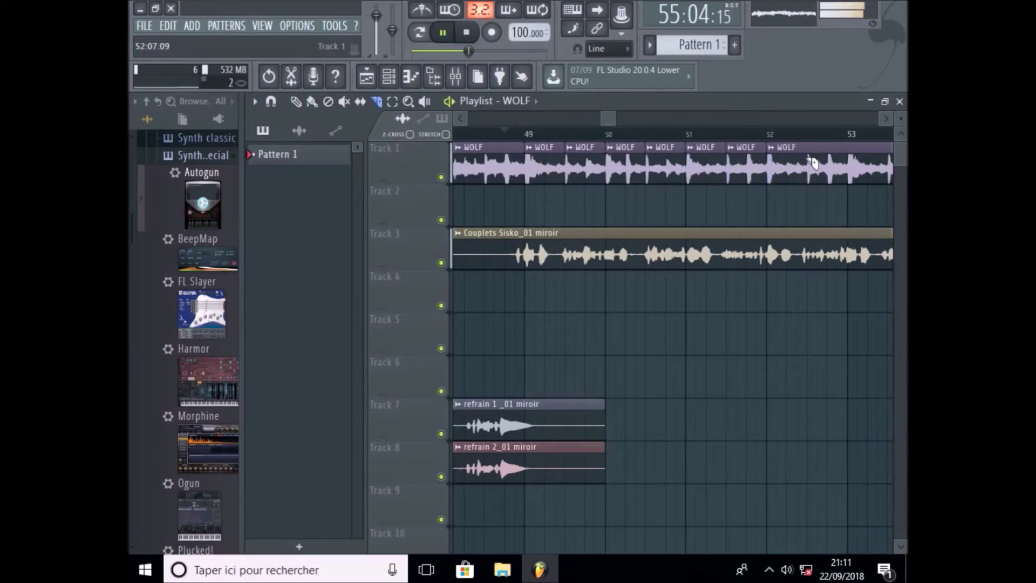
pyautogui.moveTo(809, 160); pyautogui.dragTo(812, 191)
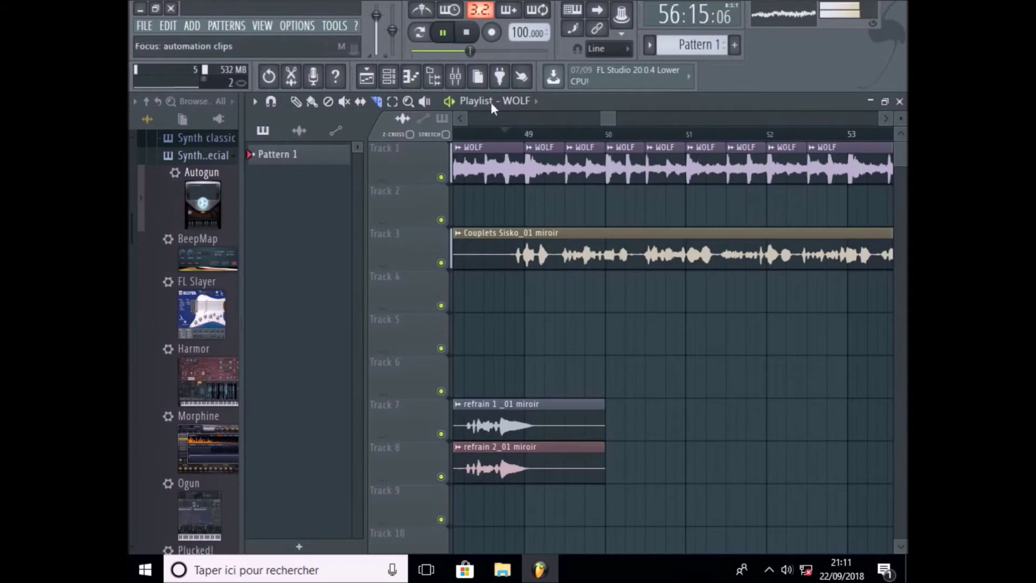
# Delete the WOLF slices covering the first half of bars 49, 50, 51 and 52, playing the passage from just before bar 49.
pyautogui.click(477, 135)
pyautogui.click(296, 102)
pyautogui.rightClick(547, 168)
pyautogui.rightClick(625, 167)
pyautogui.rightClick(705, 167)
pyautogui.rightClick(791, 180)
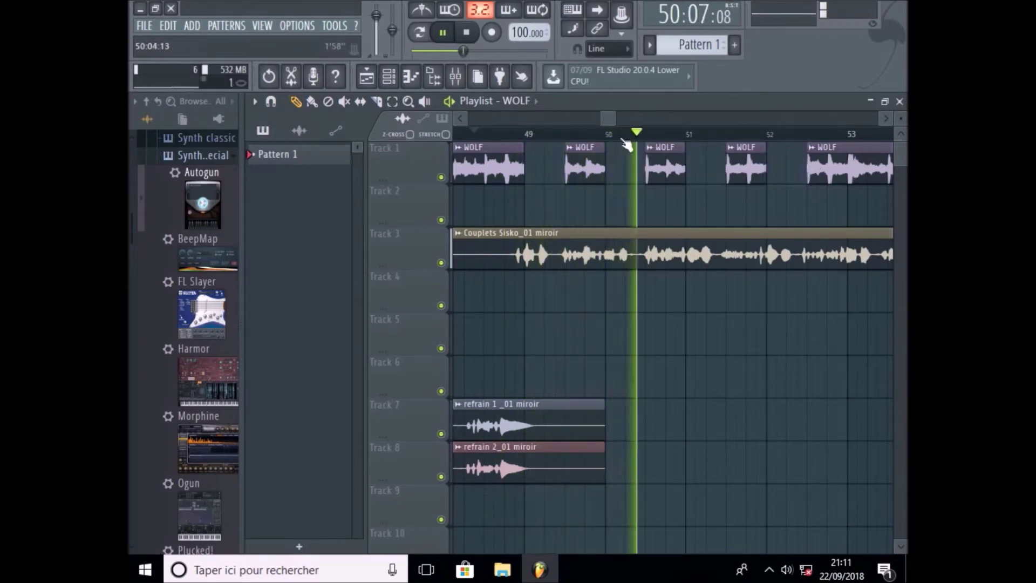
# Slice the WOLF beat clip on Track 1 at the starts of bars 55, 56 and 57.
pyautogui.moveTo(607, 118)
pyautogui.mouseDown()
pyautogui.moveTo(626, 128)
pyautogui.moveTo(618, 121)
pyautogui.mouseUp()
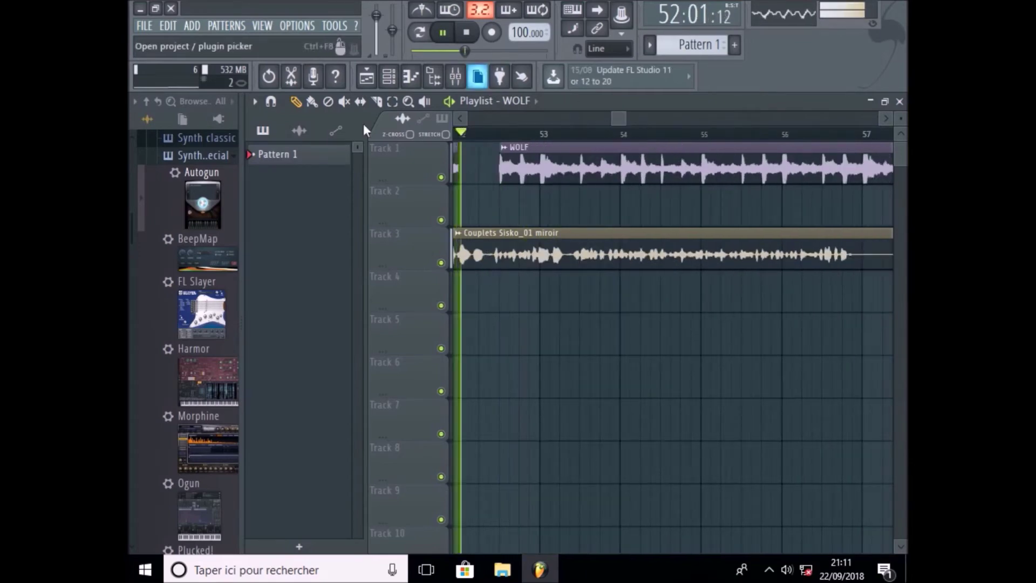
pyautogui.click(376, 101)
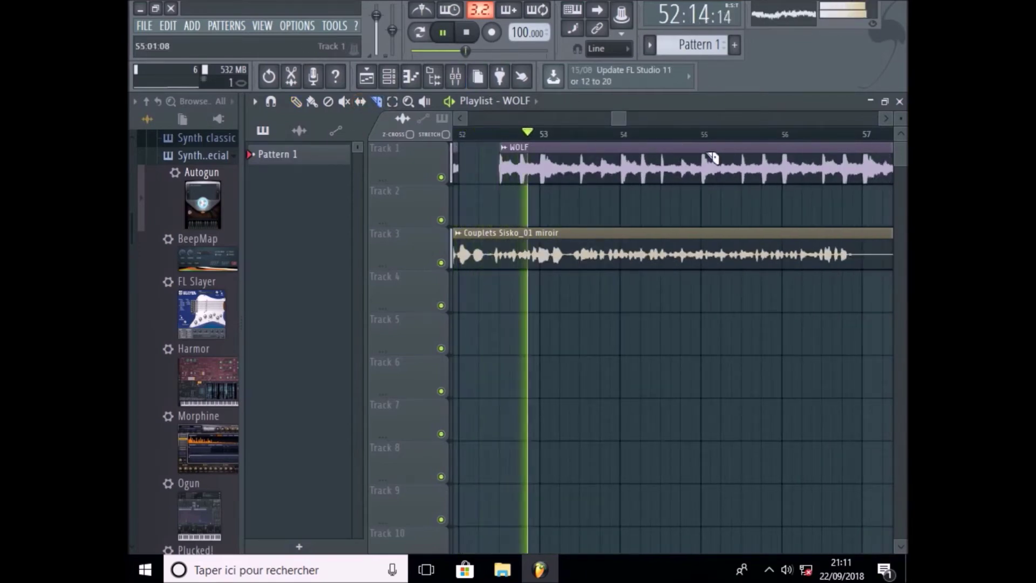
pyautogui.click(711, 186)
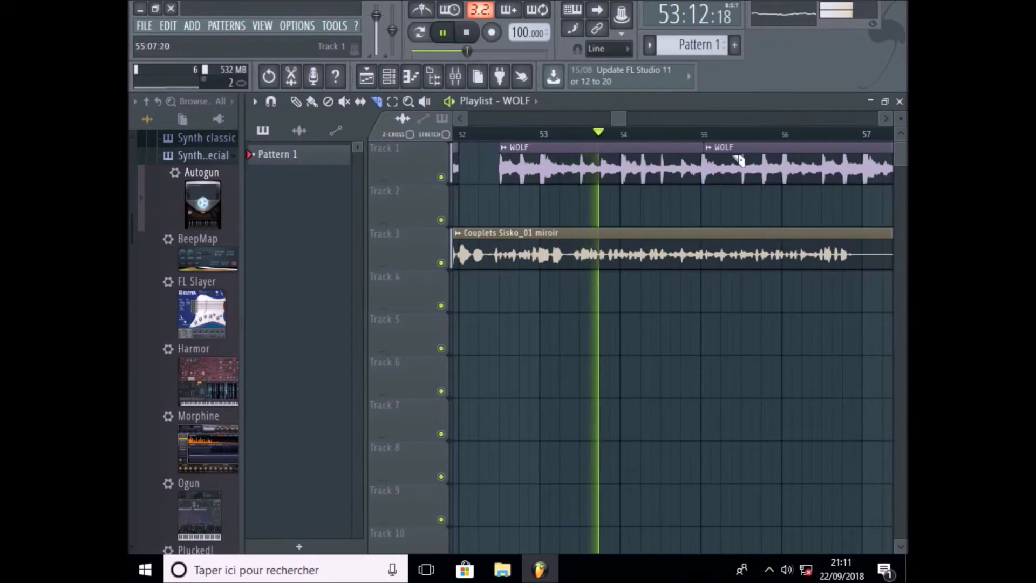
pyautogui.click(268, 76)
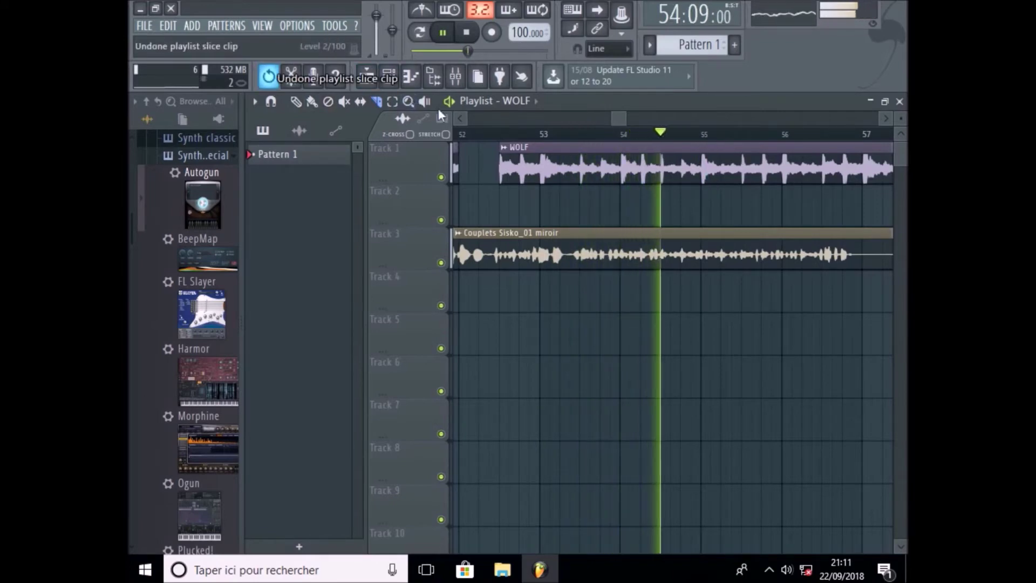
pyautogui.click(709, 170)
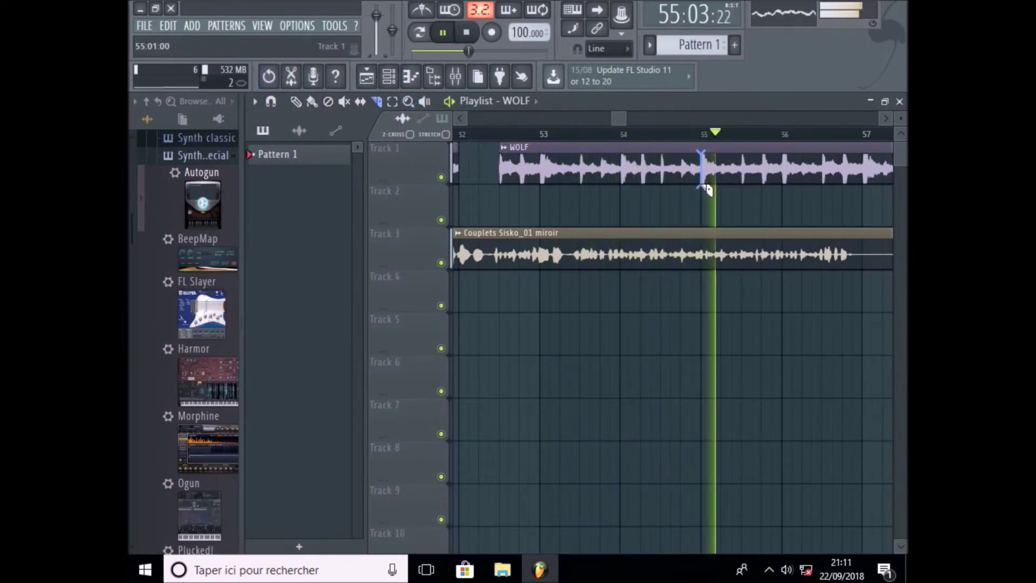
pyautogui.click(782, 171)
pyautogui.click(863, 157)
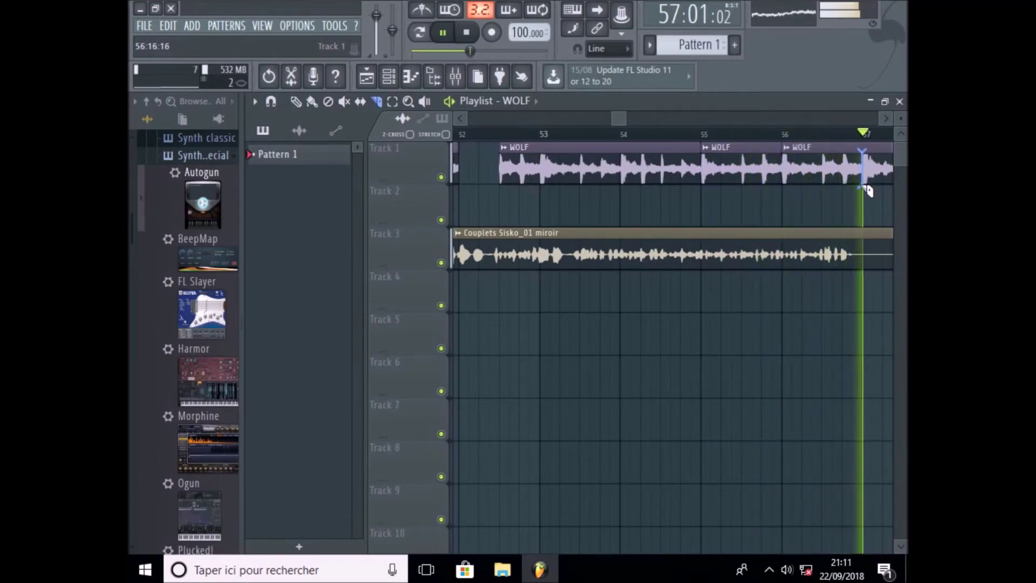
pyautogui.click(696, 134)
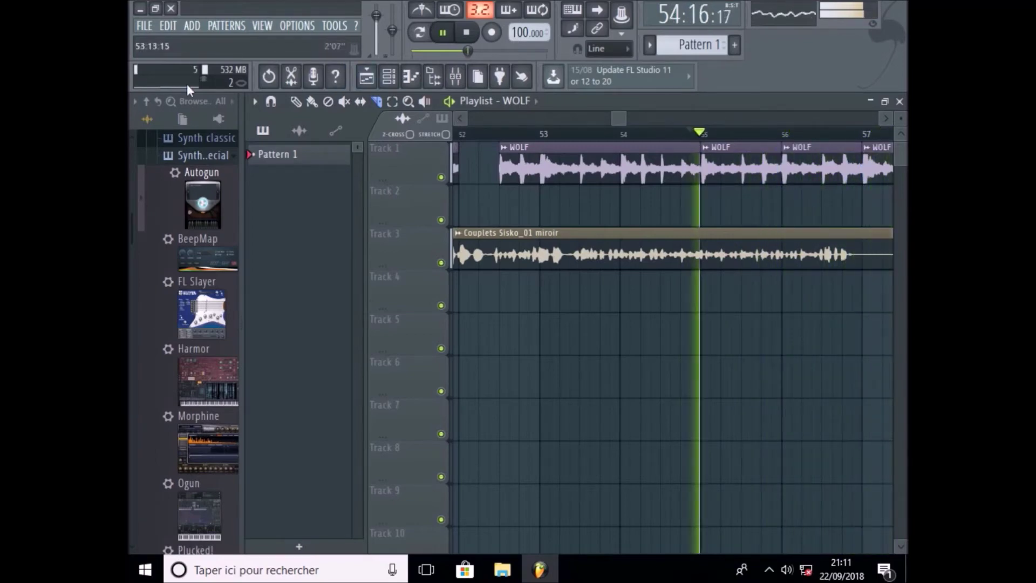
# Delete the bar 56 WOLF slice, shorten the bar 55 slice to half a bar and repeat it in the second half of bar 55.
pyautogui.click(296, 102)
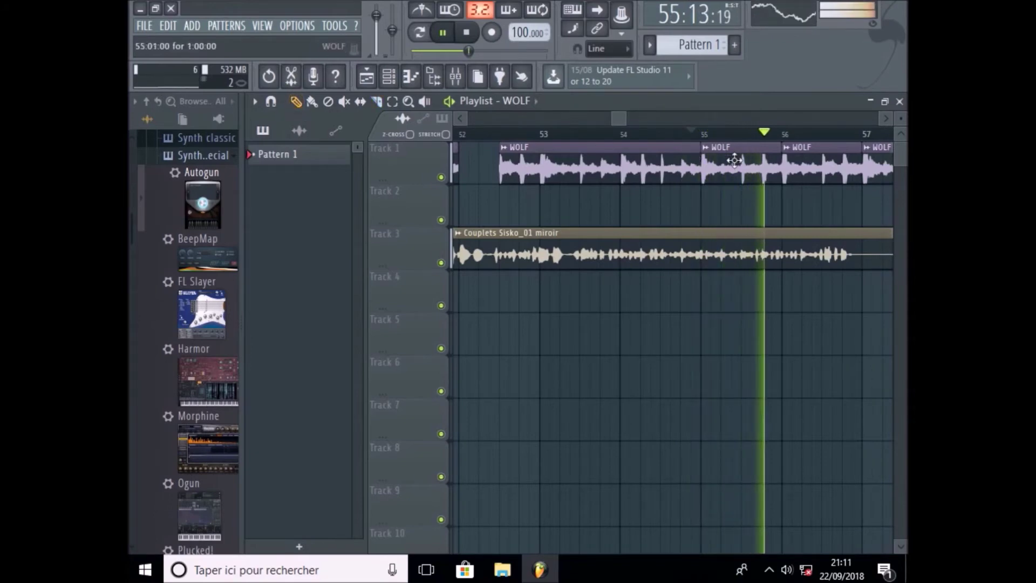
pyautogui.rightClick(790, 173)
pyautogui.moveTo(782, 177); pyautogui.dragTo(742, 177)
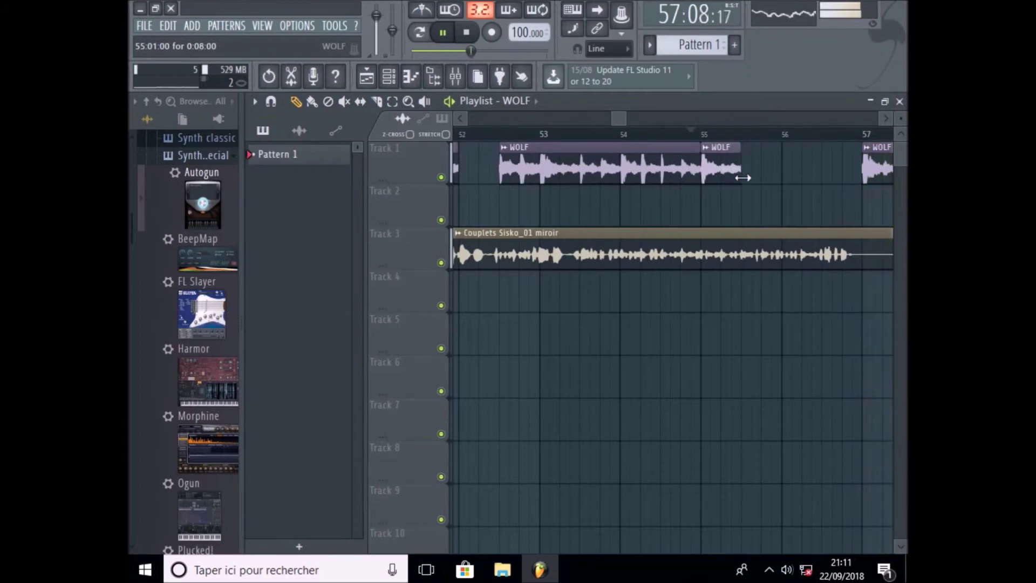
pyautogui.click(751, 179)
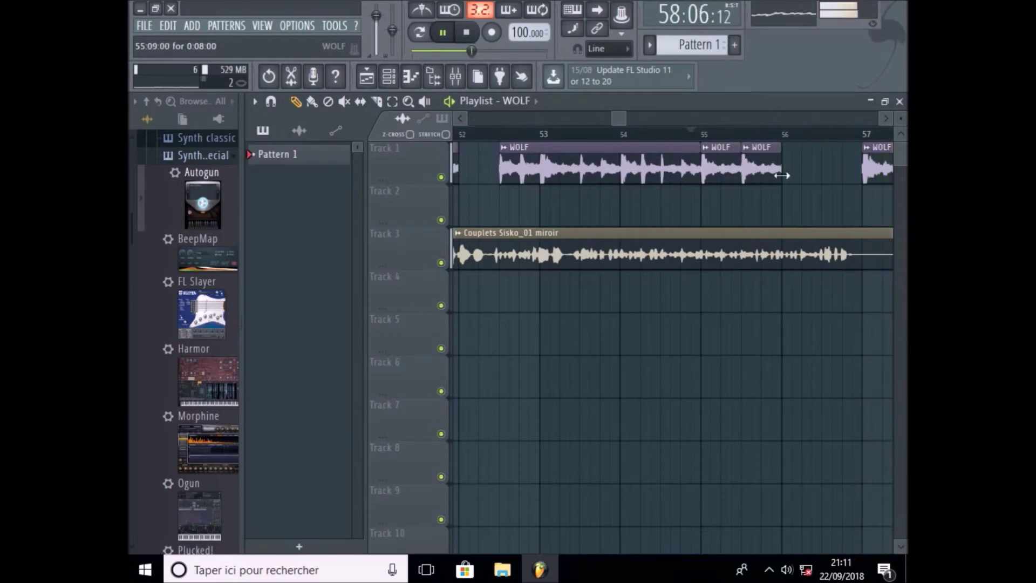
# Fill bar 56 on Track 1 with WOLF repeats: two quarter-bar slices followed by four eighth-bar slices up to bar 57.
pyautogui.click(791, 182)
pyautogui.moveTo(811, 175); pyautogui.dragTo(802, 177)
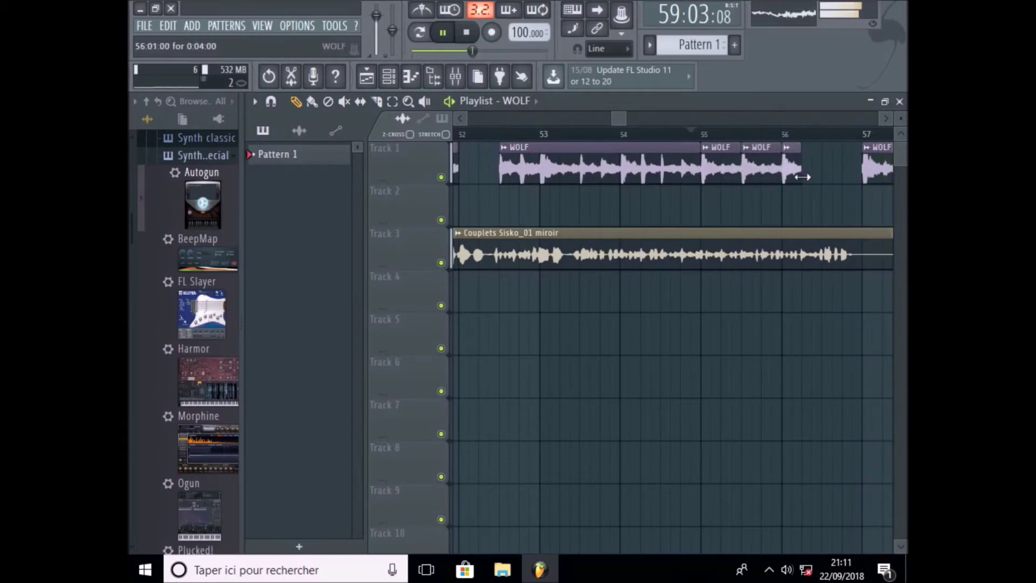
pyautogui.click(807, 174)
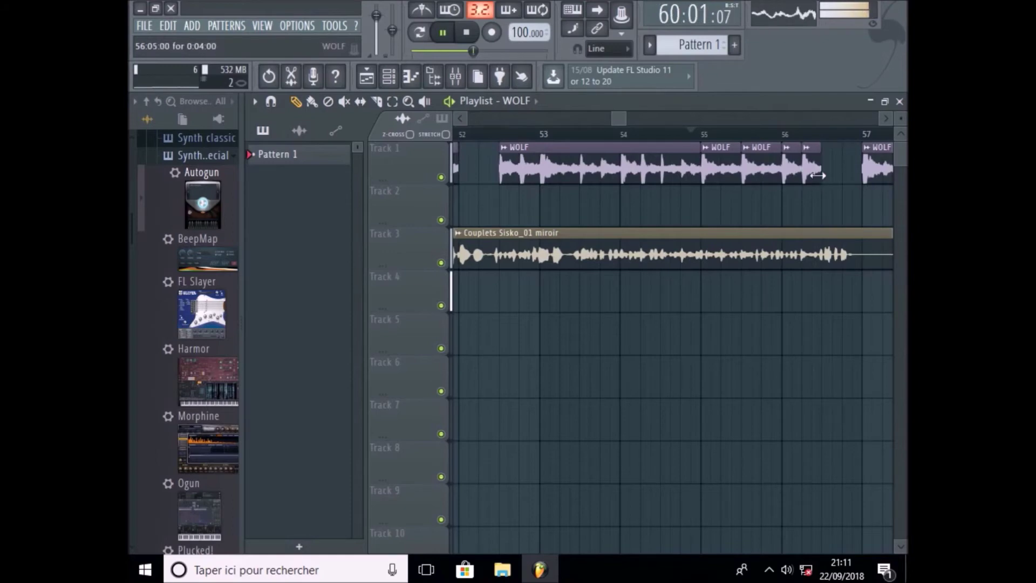
pyautogui.click(826, 173)
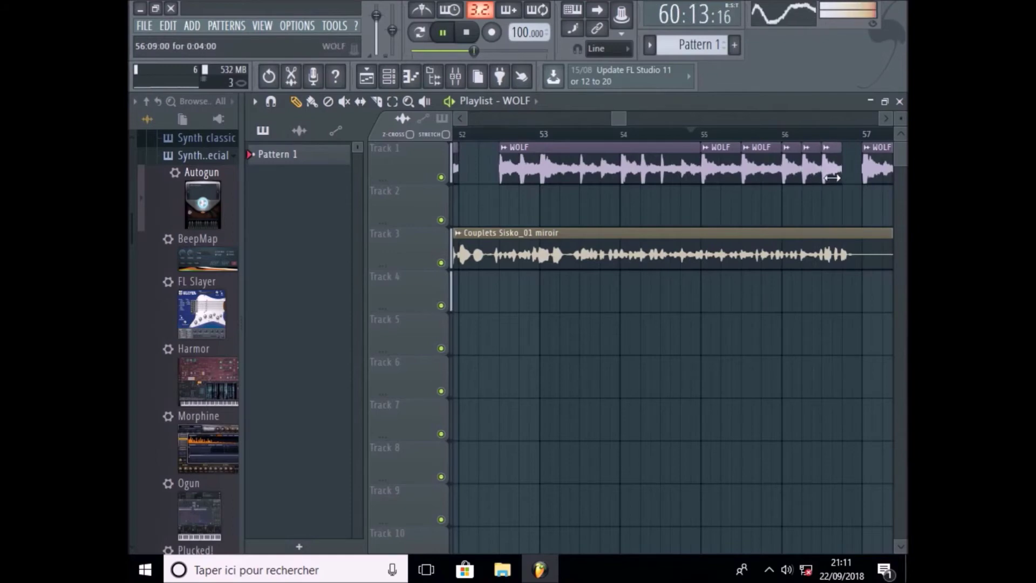
pyautogui.click(836, 174)
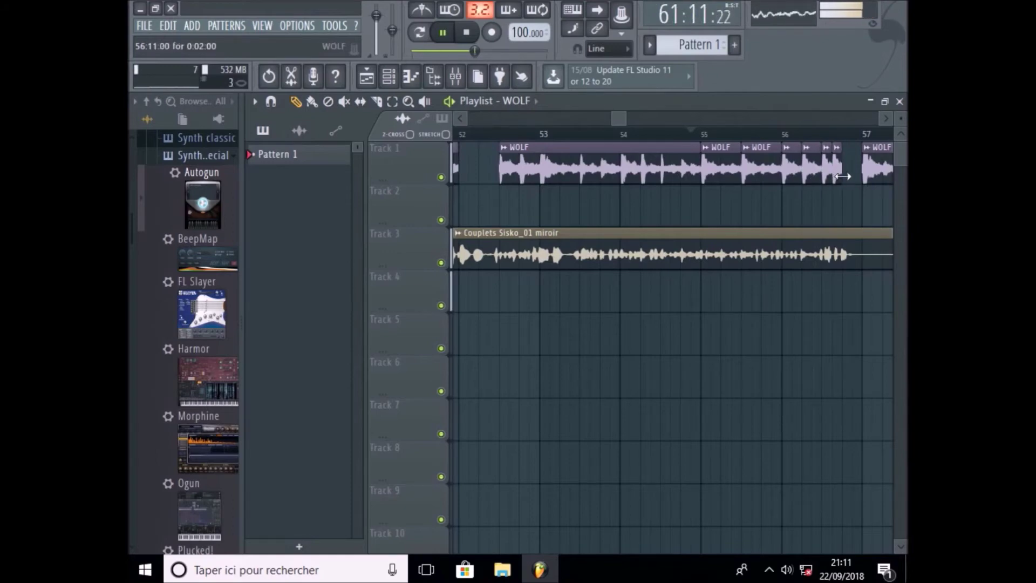
pyautogui.click(847, 181)
pyautogui.click(856, 175)
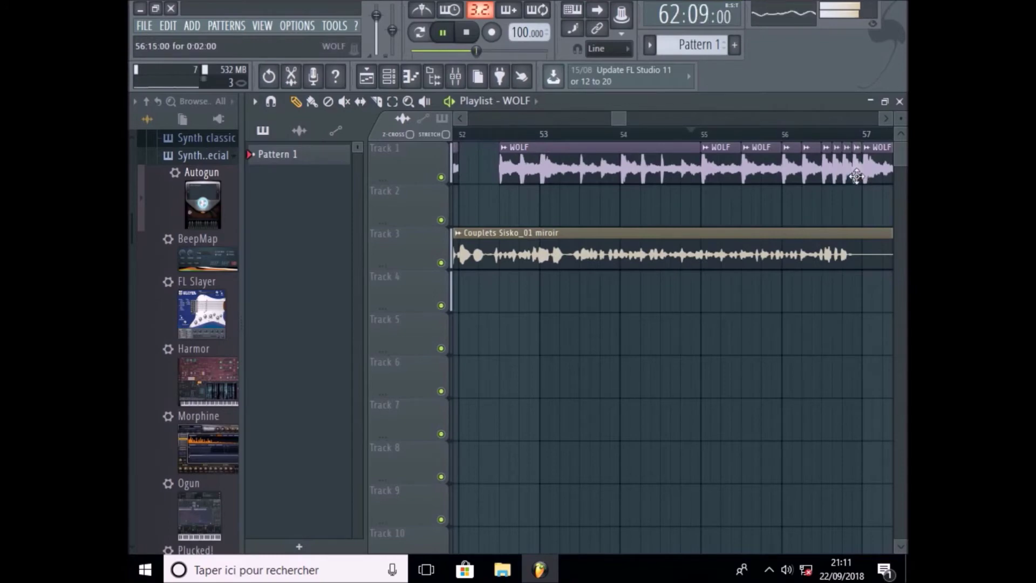
# Play the song from bar 55 and from the middle of bar 57, stopping playback each time.
pyautogui.click(703, 133)
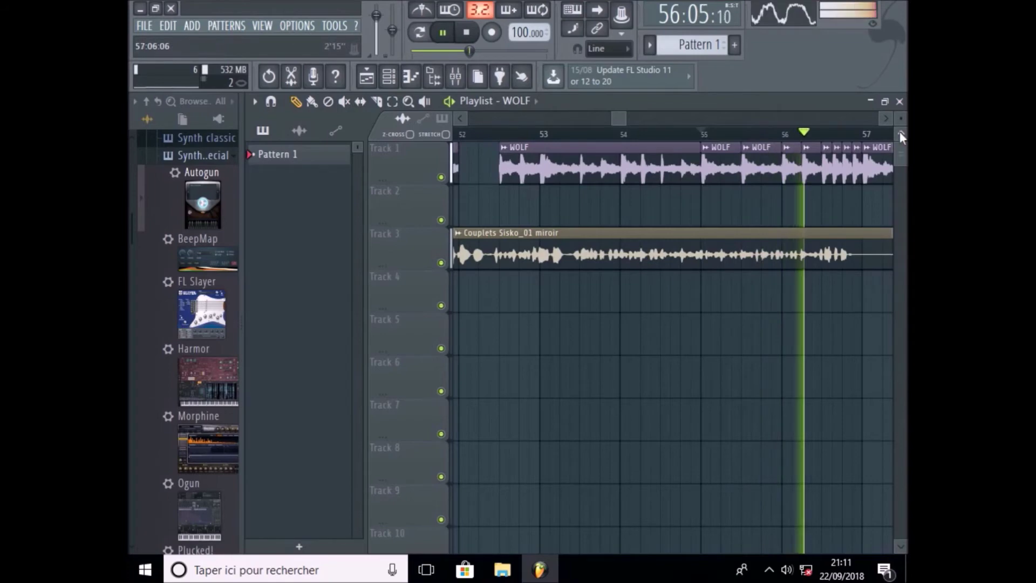
pyautogui.moveTo(626, 118)
pyautogui.mouseDown()
pyautogui.moveTo(657, 123)
pyautogui.moveTo(639, 121)
pyautogui.mouseUp()
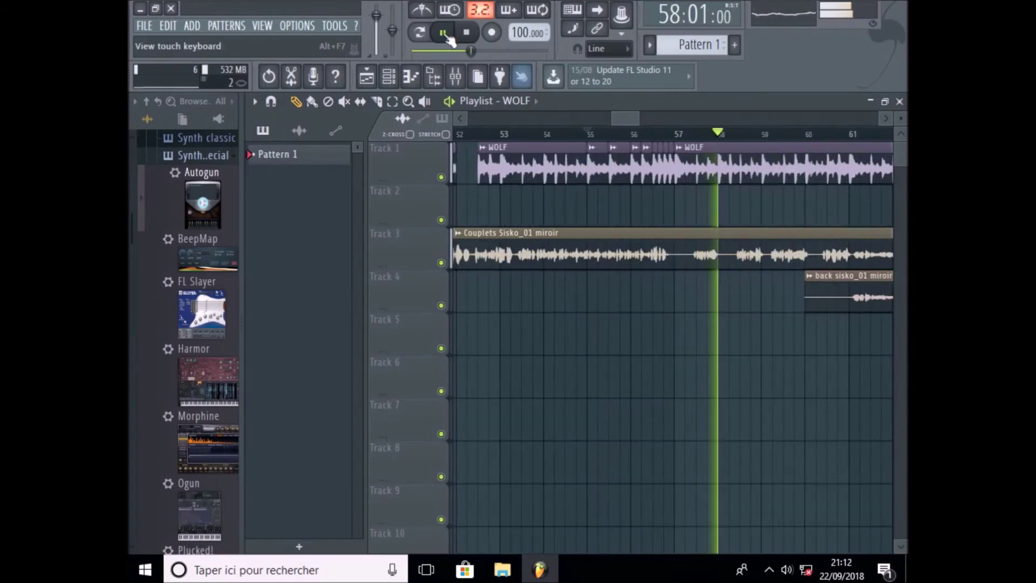
pyautogui.click(466, 34)
pyautogui.moveTo(621, 115); pyautogui.dragTo(627, 118)
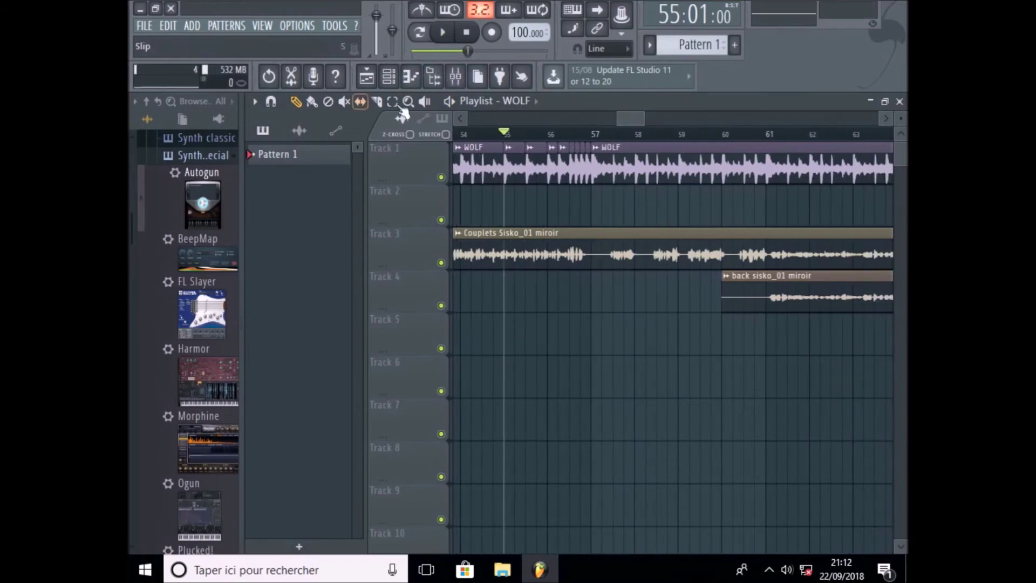
pyautogui.click(613, 136)
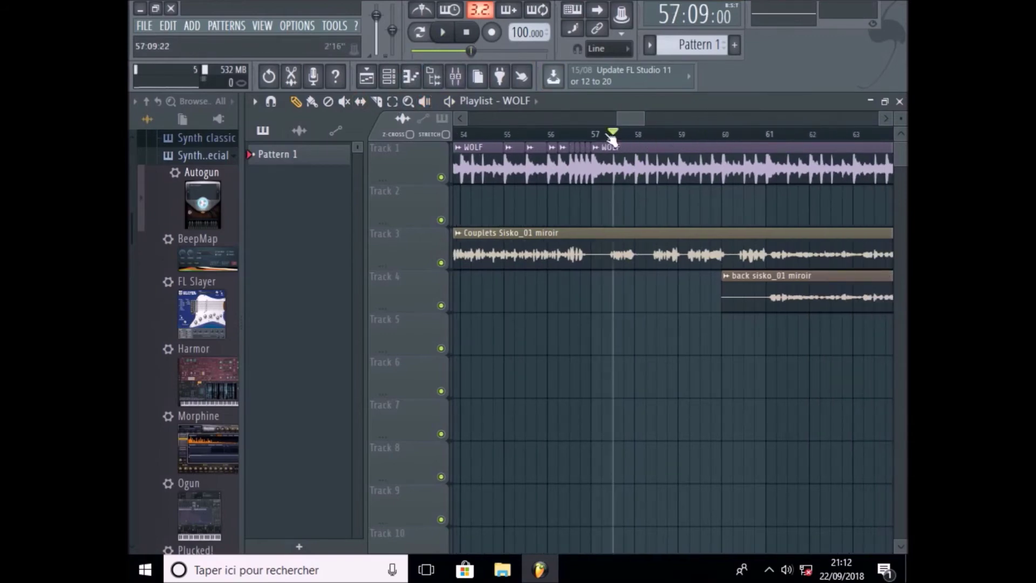
pyautogui.press('space')
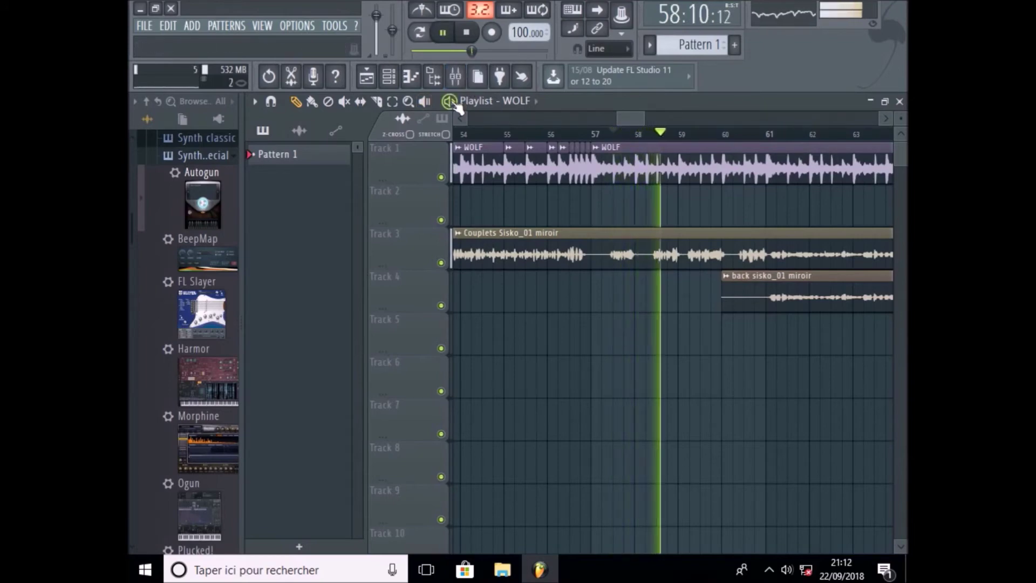
pyautogui.click(467, 33)
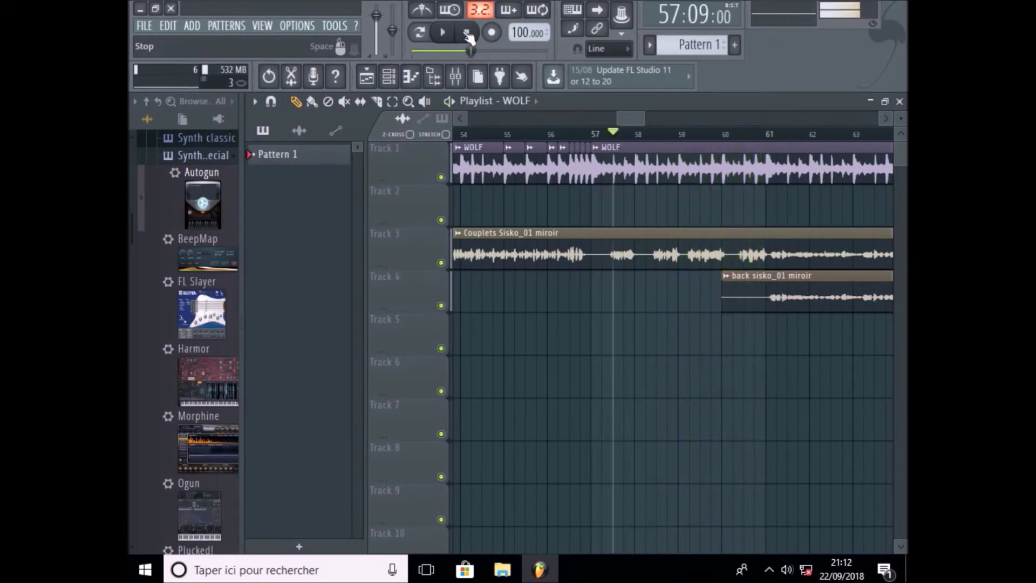
# Add Fruity Delay 2 to slot 3 of the Couplets Sisko mixer track and set its feedback mode to P.PONG.
pyautogui.click(455, 76)
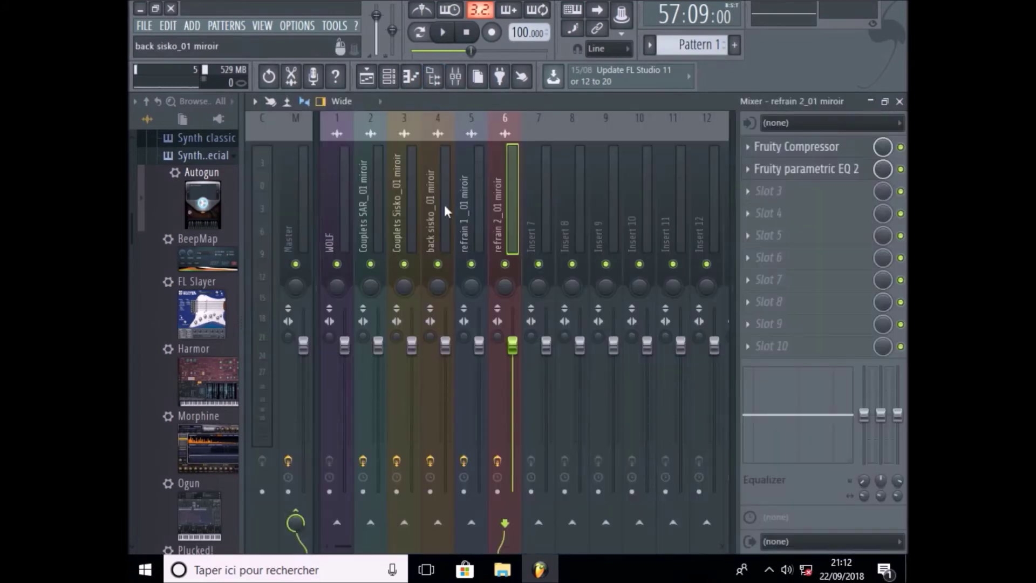
pyautogui.click(408, 249)
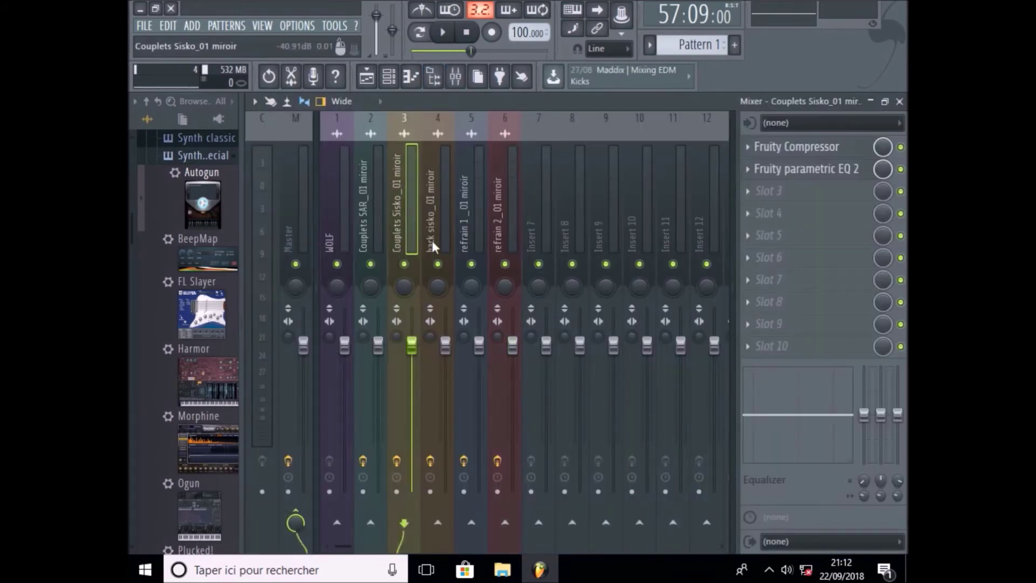
pyautogui.click(761, 192)
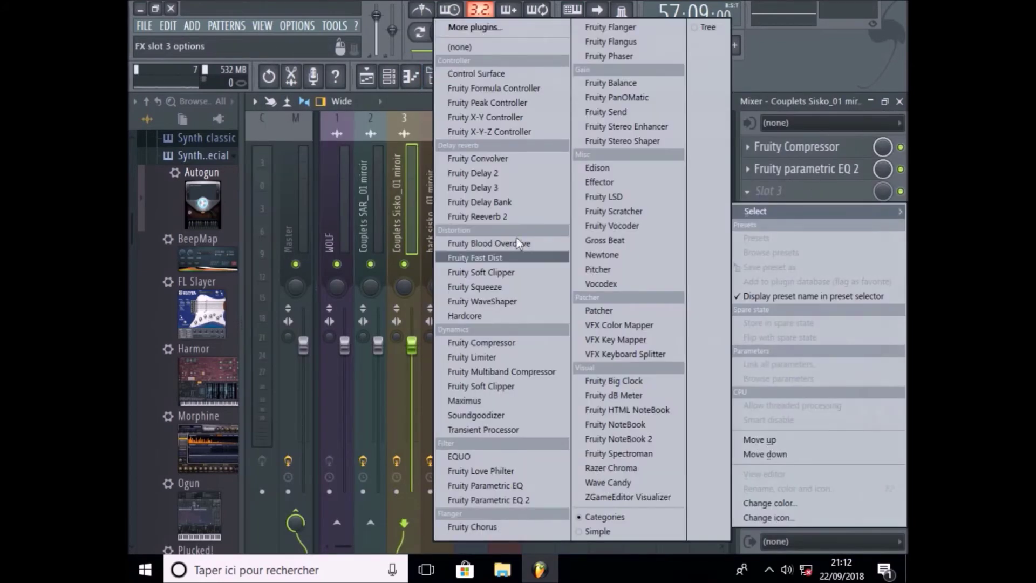
pyautogui.click(500, 173)
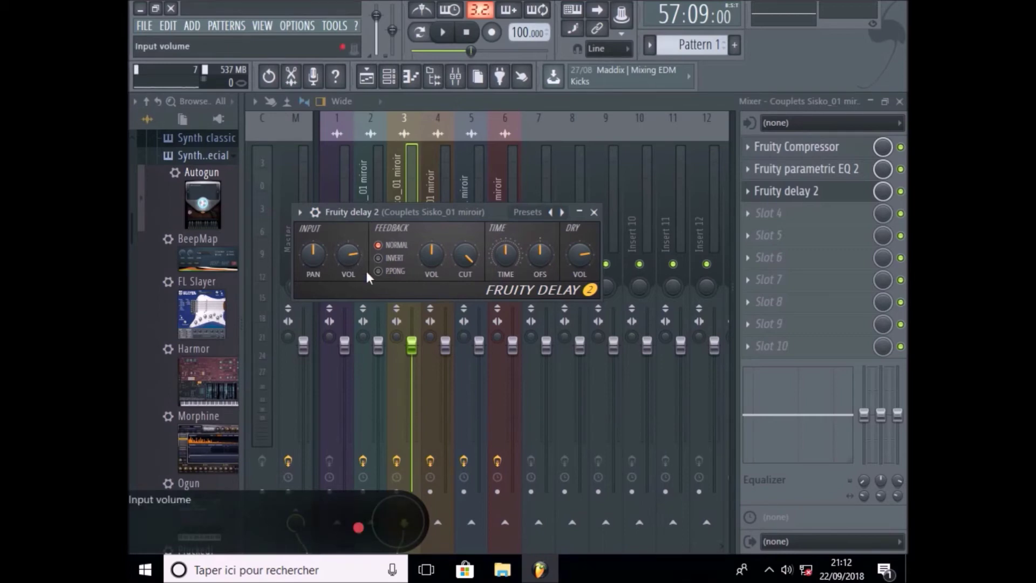
pyautogui.click(384, 271)
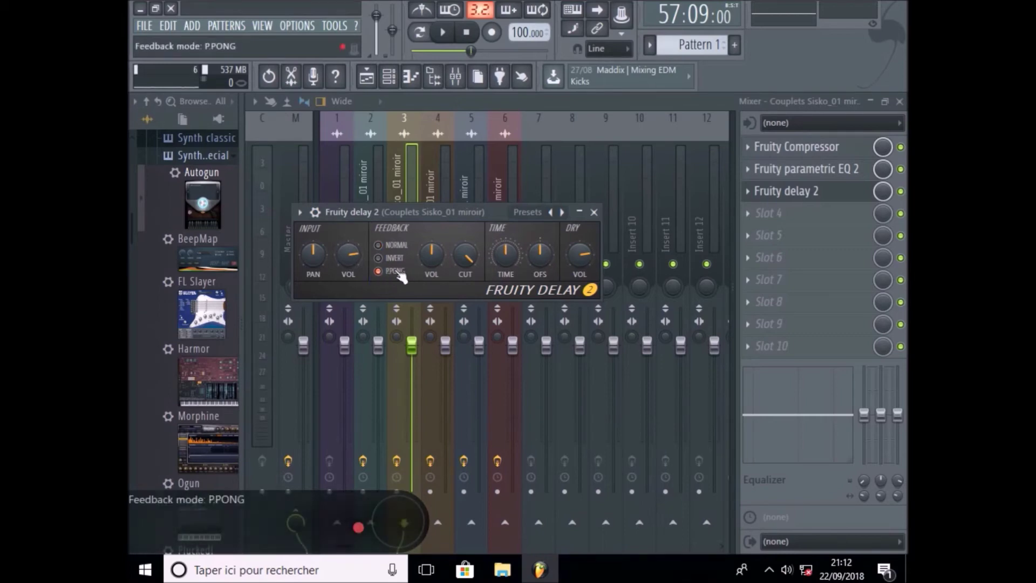
# Play the song from the middle of bar 57 to hear the delay, stop playback and close the delay window.
pyautogui.click(442, 32)
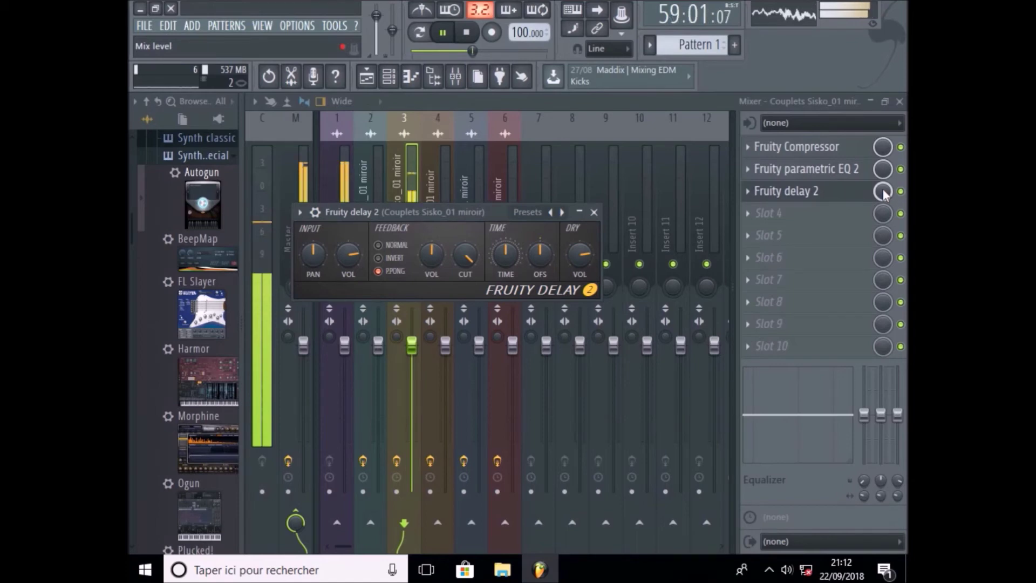
pyautogui.click(462, 34)
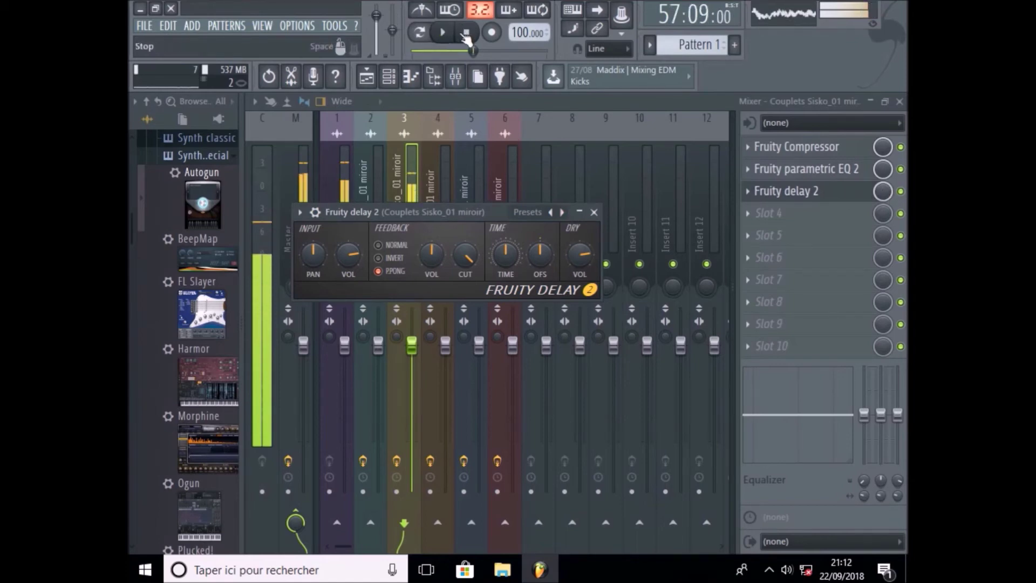
pyautogui.click(593, 212)
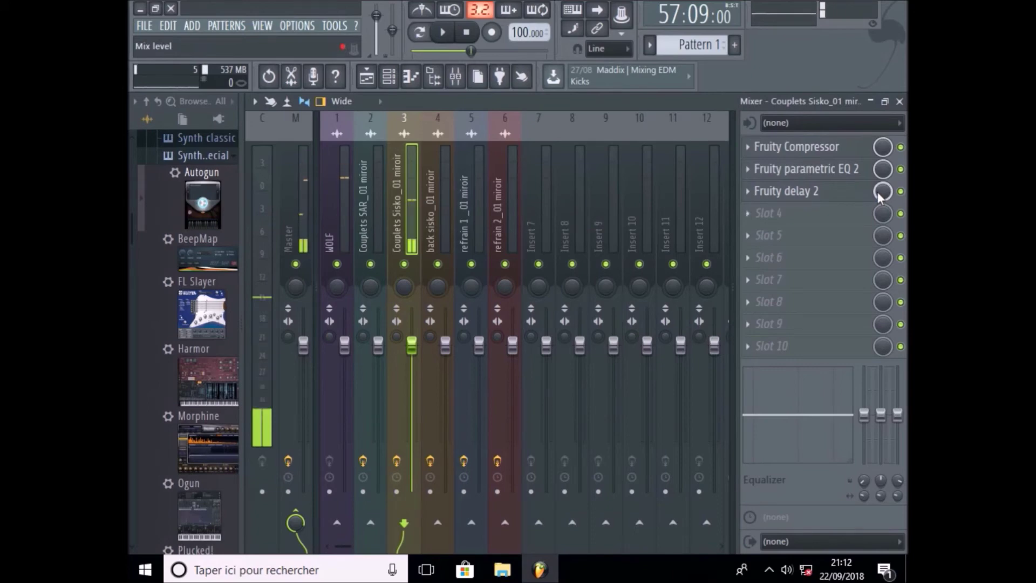
# Create an automation clip for the mix level of the Couplets Sisko track's Fruity Delay 2 and show it in the playlist.
pyautogui.rightClick(878, 193)
pyautogui.click(861, 292)
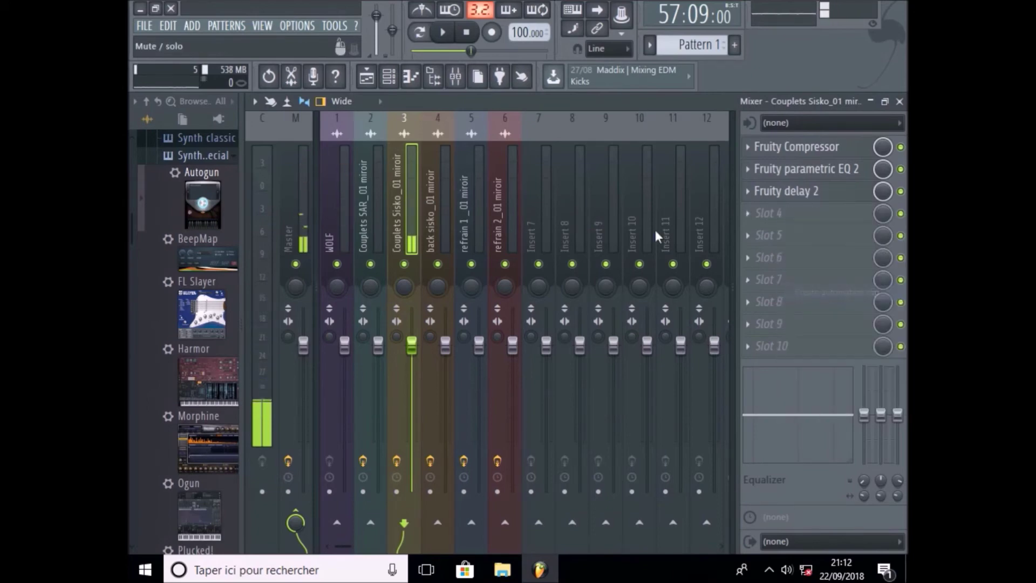
pyautogui.click(456, 77)
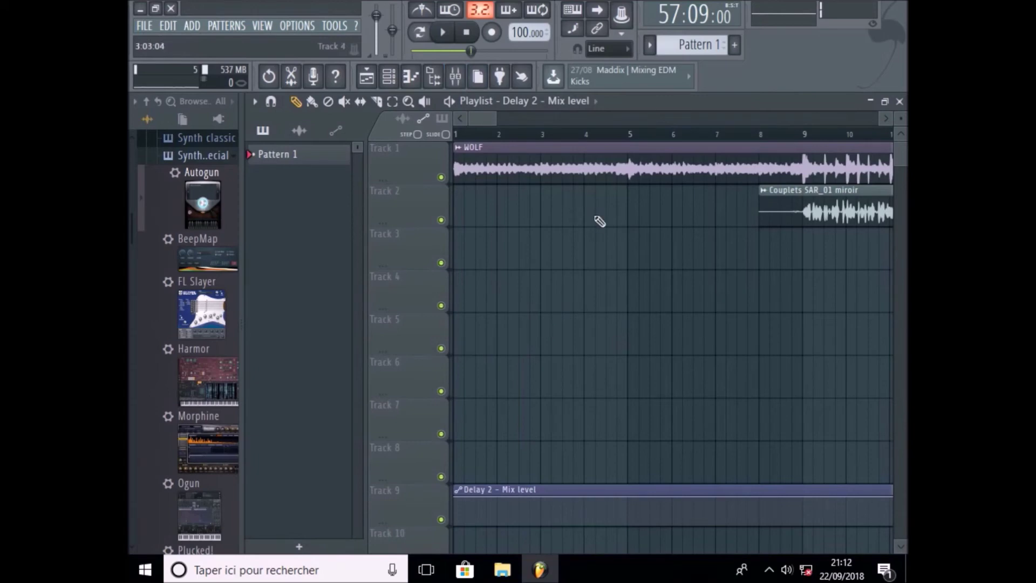
# Lower the start and end points of the Delay 2 mix level automation clip on Track 9 to the minimum.
pyautogui.moveTo(494, 123); pyautogui.dragTo(903, 145)
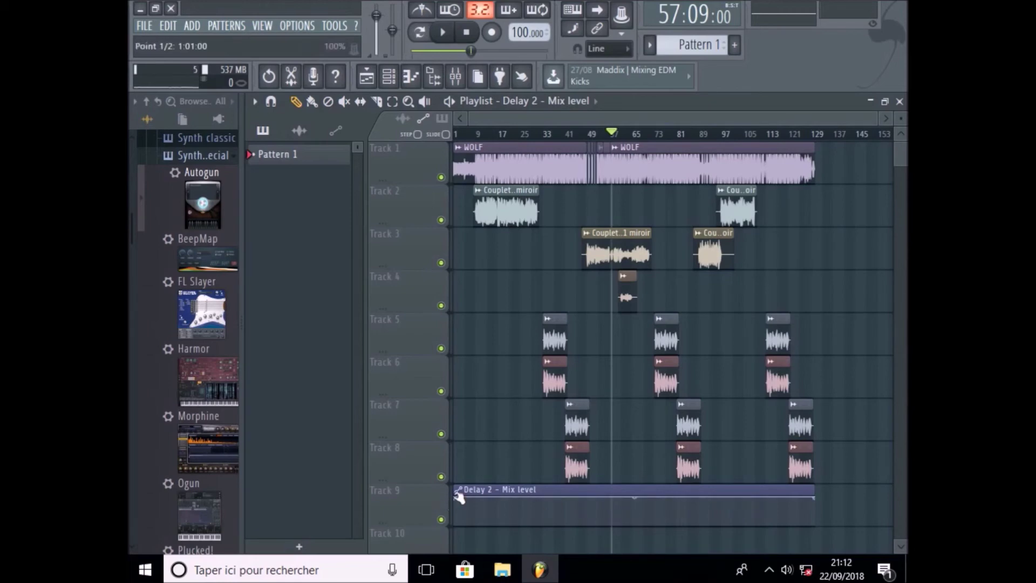
pyautogui.moveTo(454, 497); pyautogui.dragTo(457, 544)
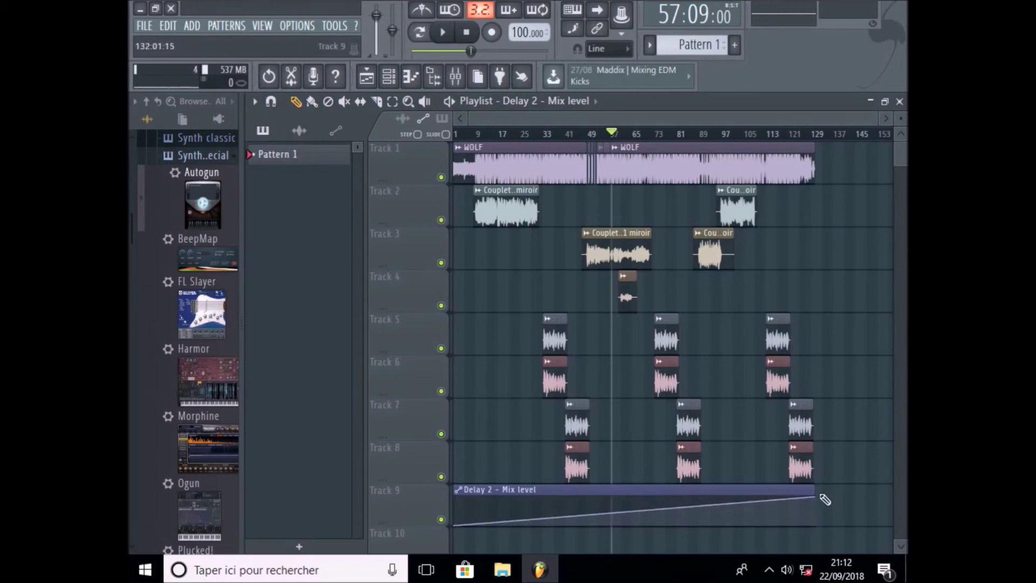
pyautogui.moveTo(815, 497); pyautogui.dragTo(823, 549)
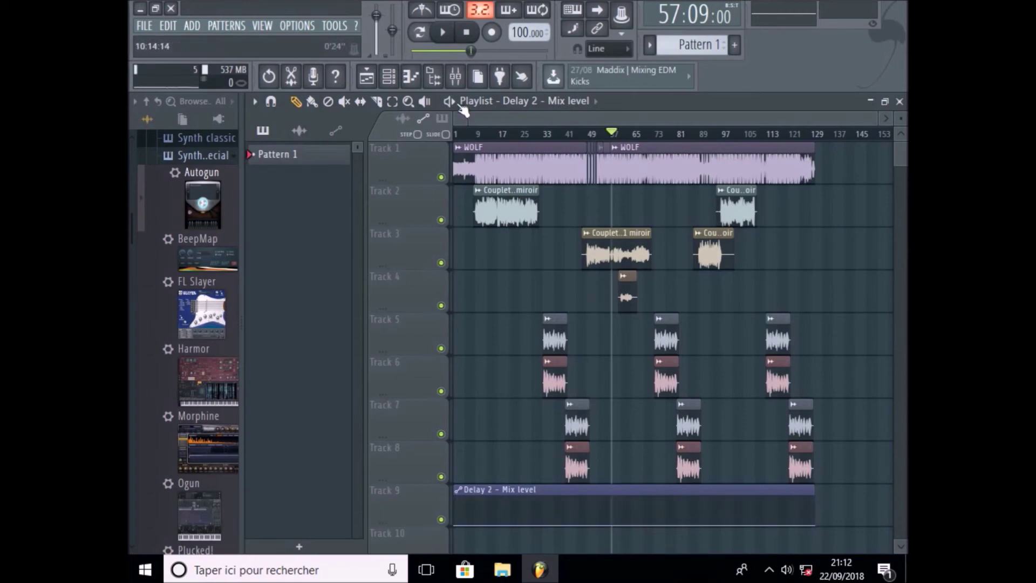
pyautogui.moveTo(468, 115); pyautogui.dragTo(711, 120)
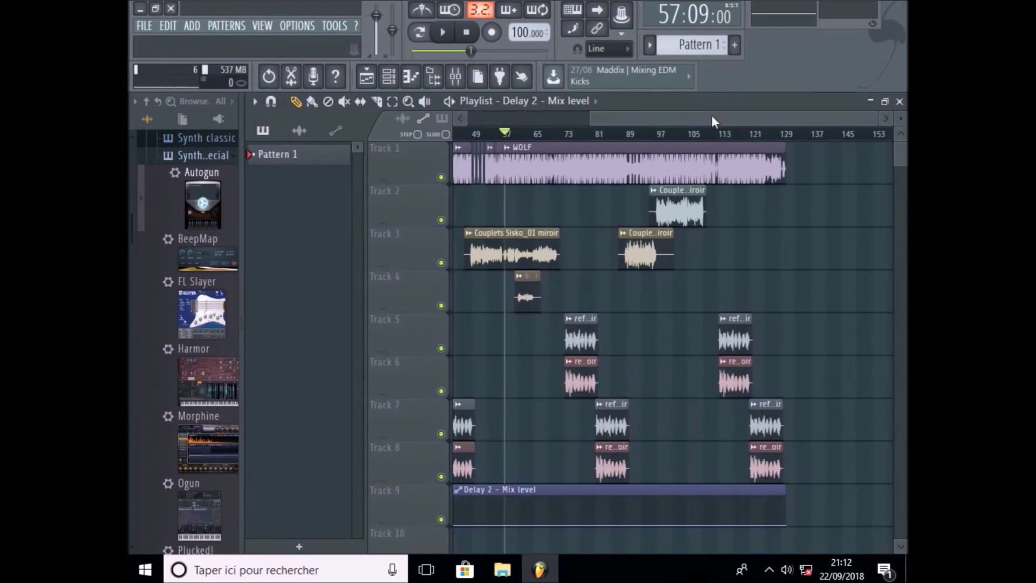
# Shape a delay peak in the Track 9 mix level automation, rising from 0% at 57:15 to 100% at 58:01 and falling to 0% before bar 59.
pyautogui.moveTo(878, 118); pyautogui.dragTo(623, 117)
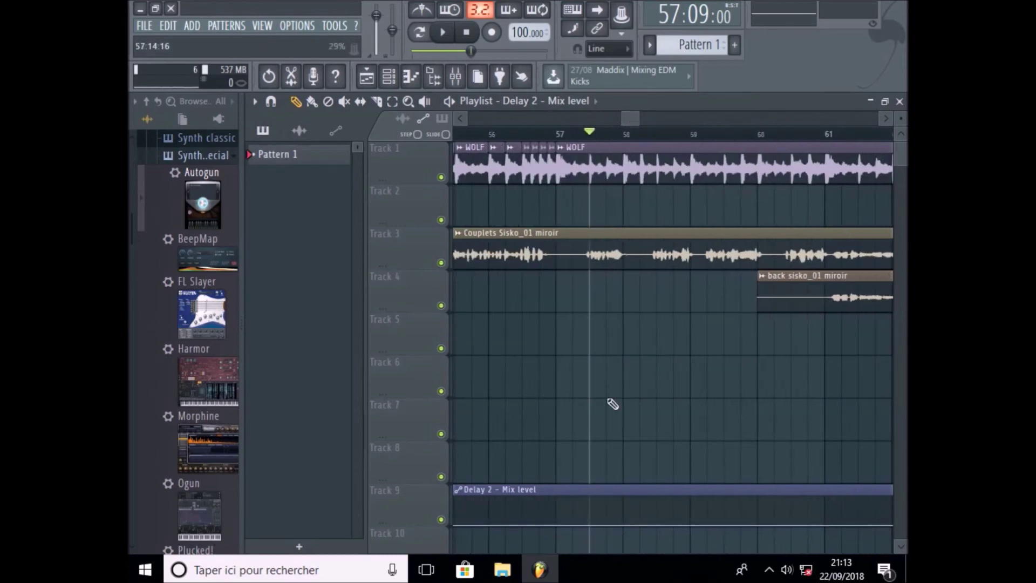
pyautogui.moveTo(628, 120); pyautogui.dragTo(630, 119)
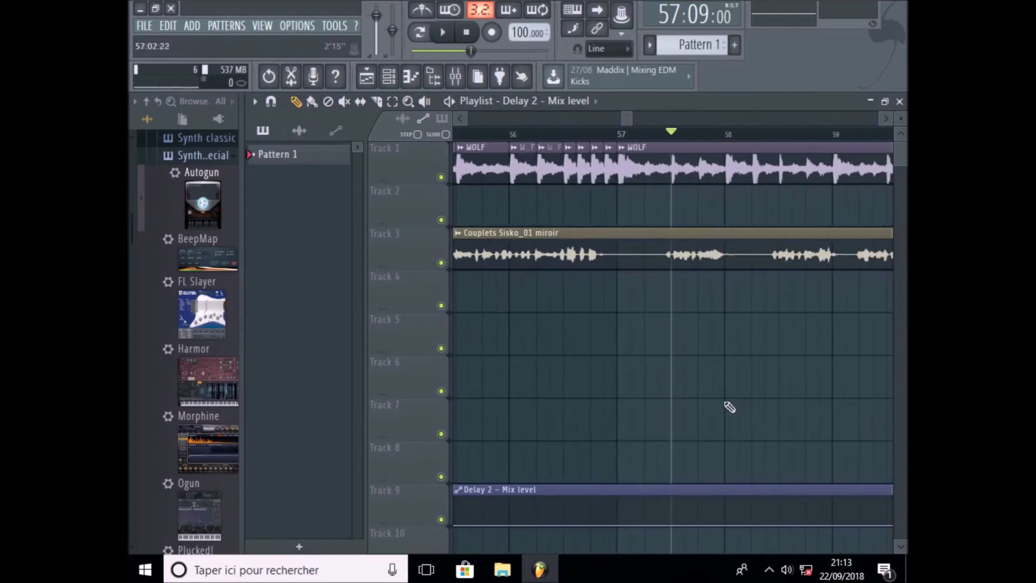
pyautogui.rightClick(711, 524)
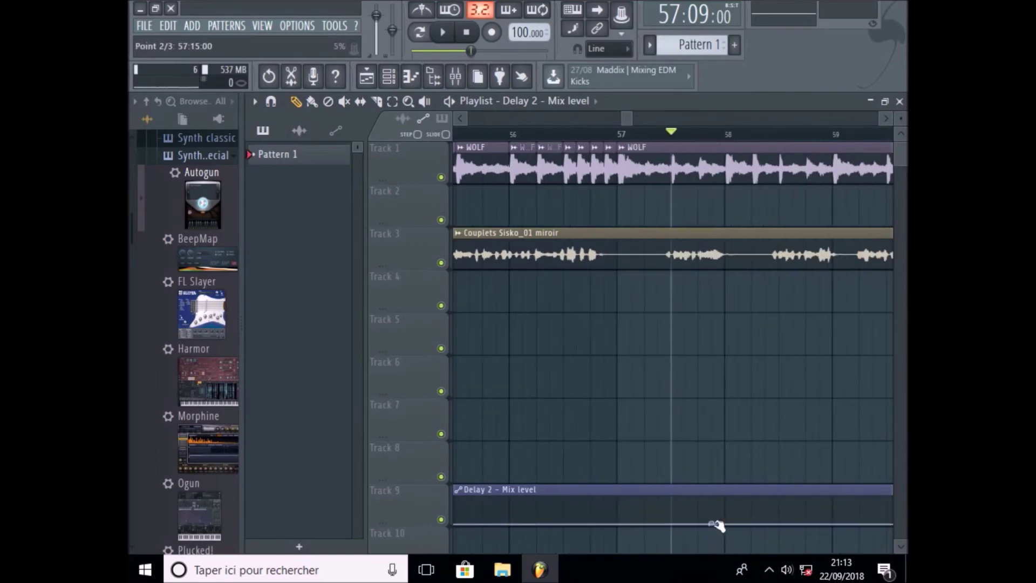
pyautogui.moveTo(712, 523); pyautogui.dragTo(731, 474)
pyautogui.rightClick(725, 522)
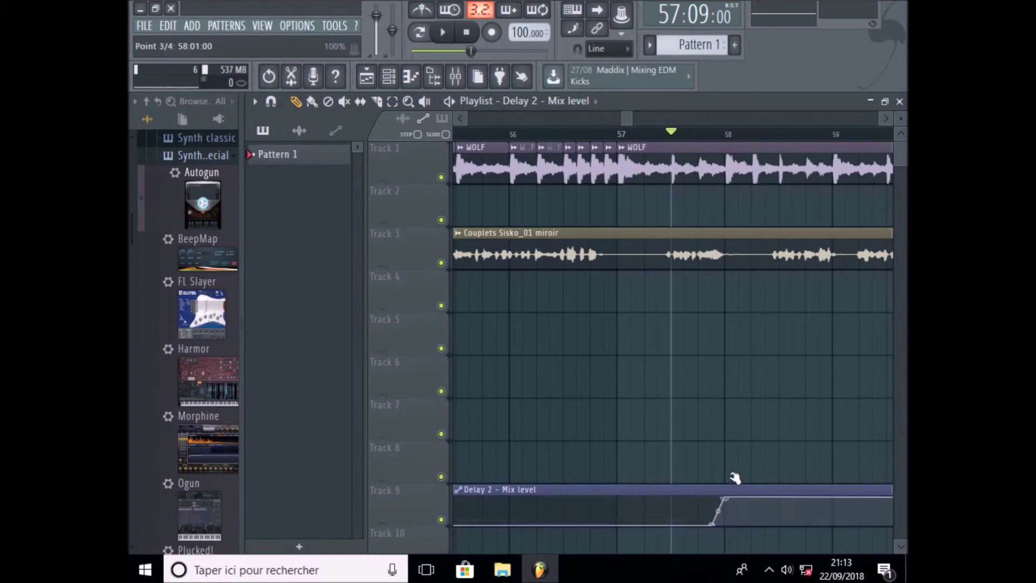
pyautogui.rightClick(810, 497)
pyautogui.moveTo(810, 496); pyautogui.dragTo(818, 547)
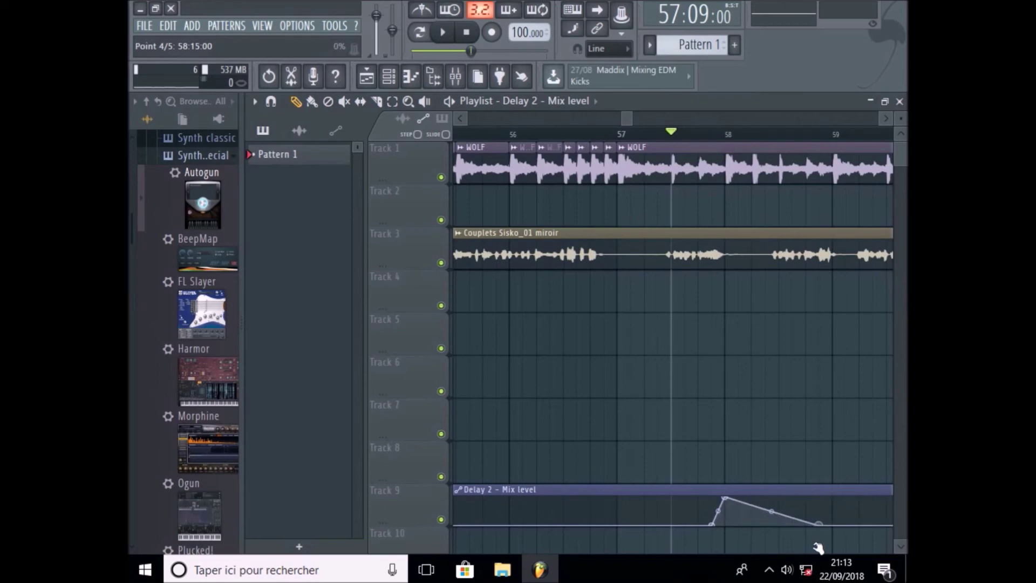
# Play the song around bars 57 and 58, replay it from 57:07 to hear the first delay peak, and stop playback.
pyautogui.click(450, 103)
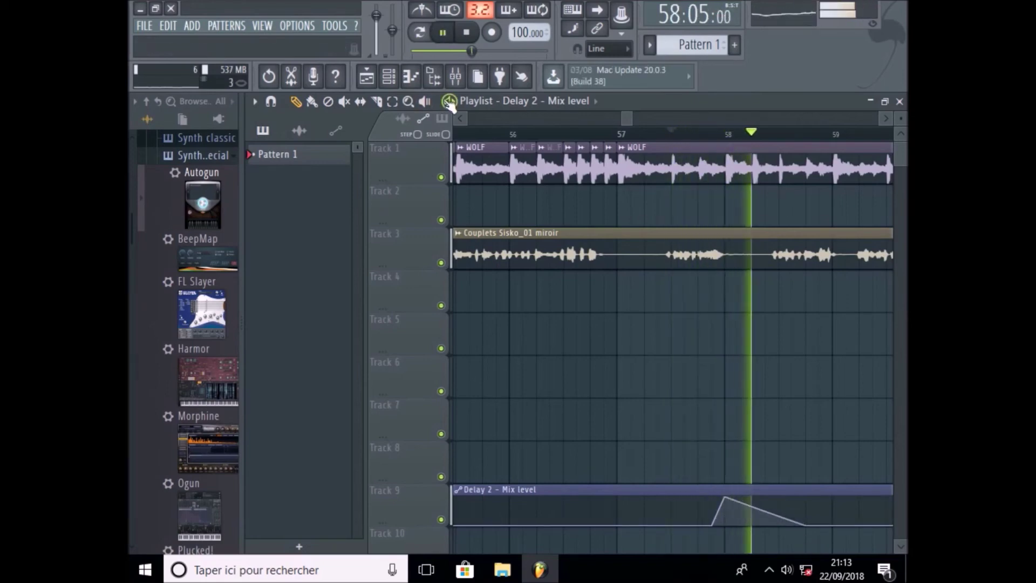
pyautogui.click(658, 135)
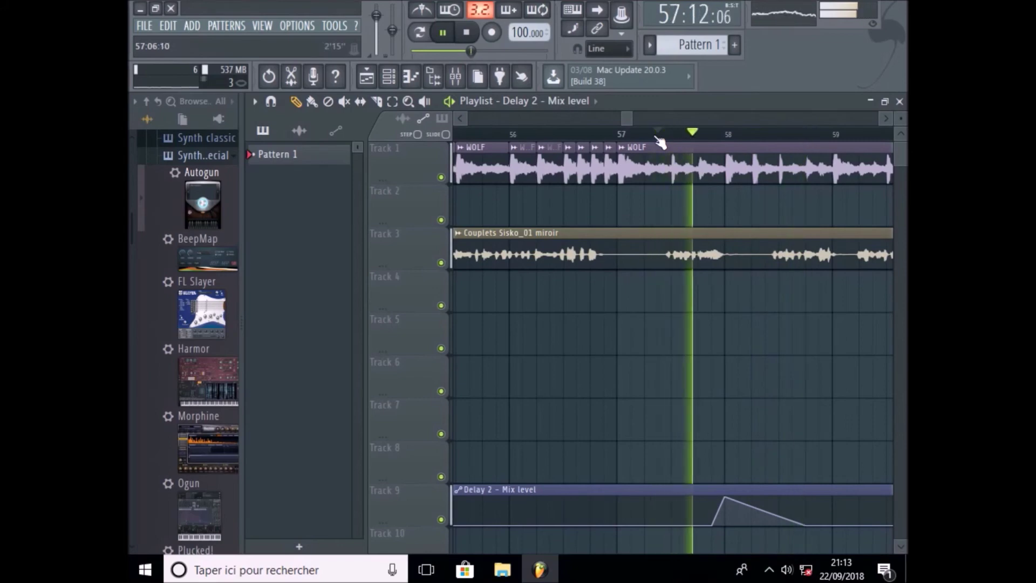
pyautogui.click(465, 34)
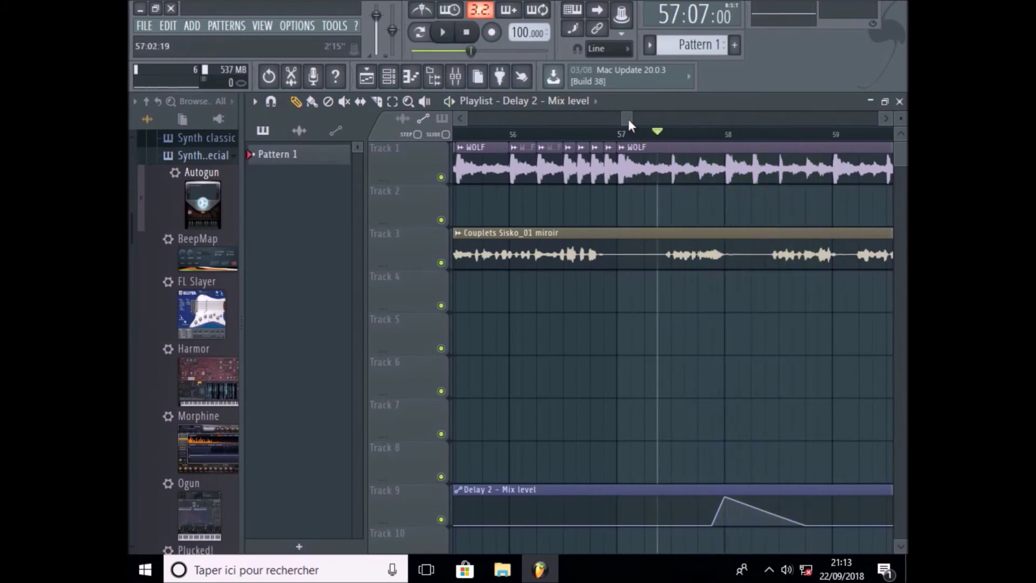
# Add a second delay peak to the Track 9 mix level automation, rising from 0% to 100% at 59:01 and falling to 0% at 59:13.
pyautogui.moveTo(628, 122); pyautogui.dragTo(635, 121)
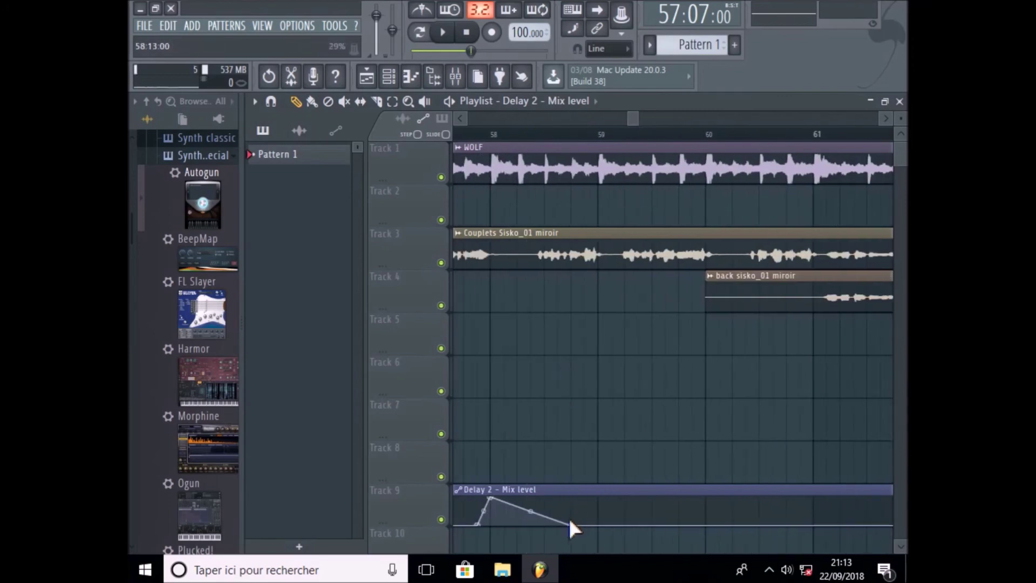
pyautogui.click(586, 524)
pyautogui.click(597, 524)
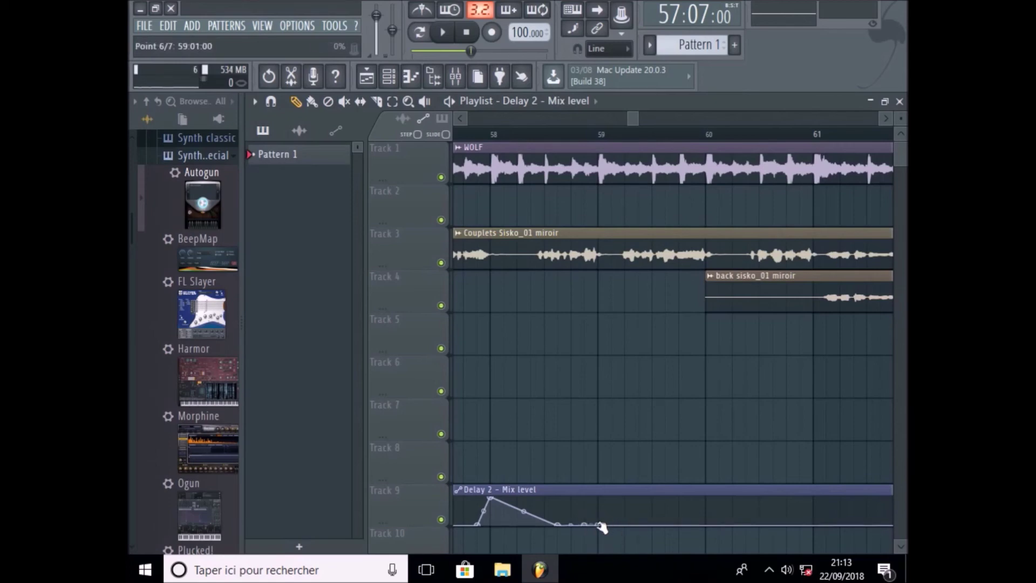
pyautogui.moveTo(598, 524); pyautogui.dragTo(599, 497)
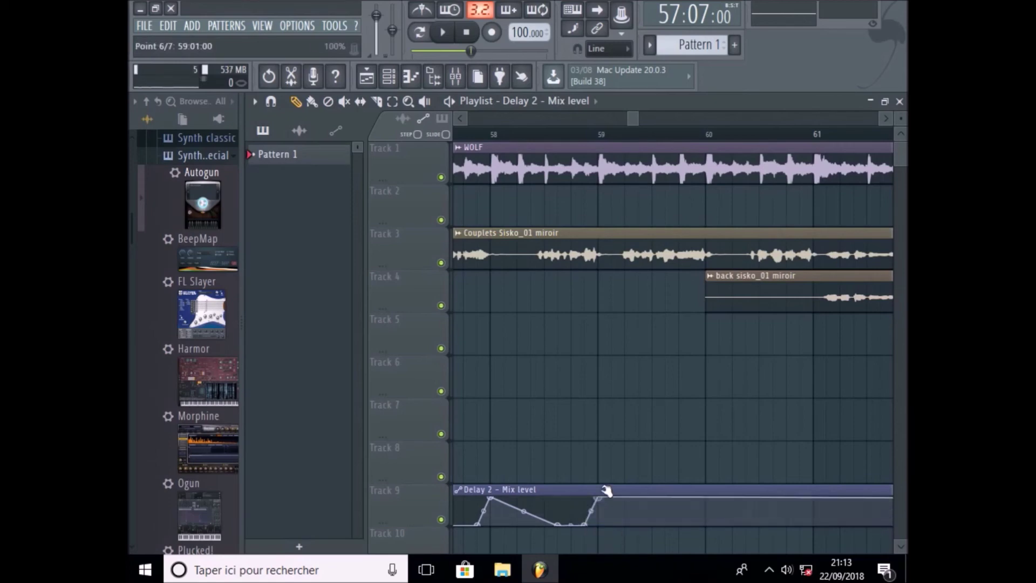
pyautogui.click(678, 498)
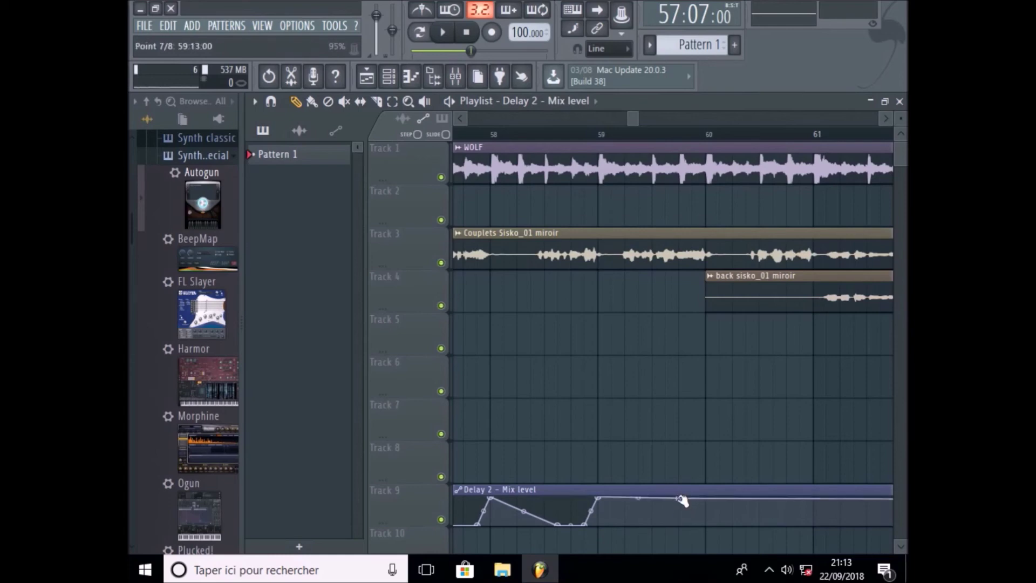
pyautogui.moveTo(678, 498); pyautogui.dragTo(679, 534)
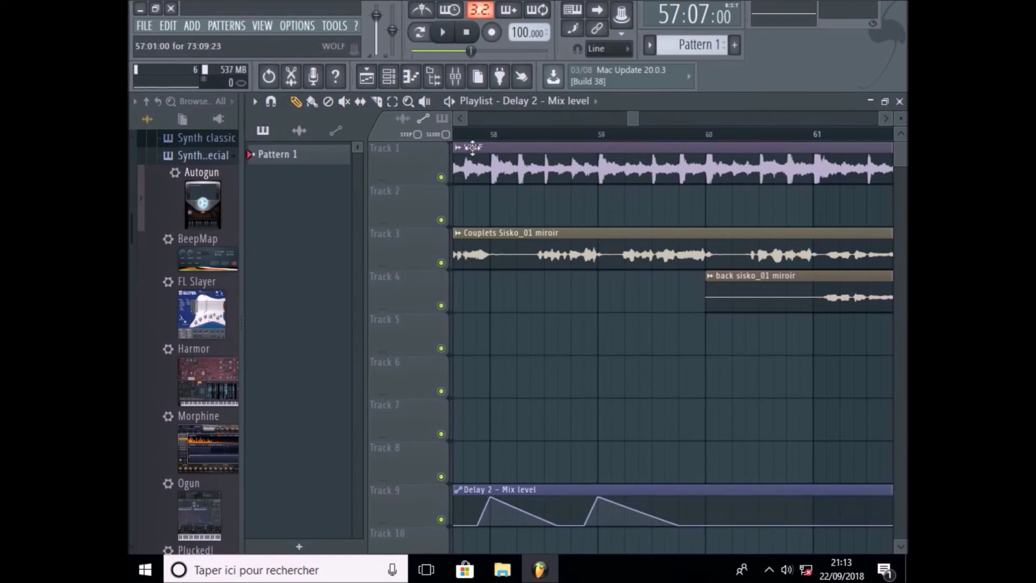
# Play the song from 56:07 through both delay peaks into bar 60 and stop playback.
pyautogui.click(460, 118)
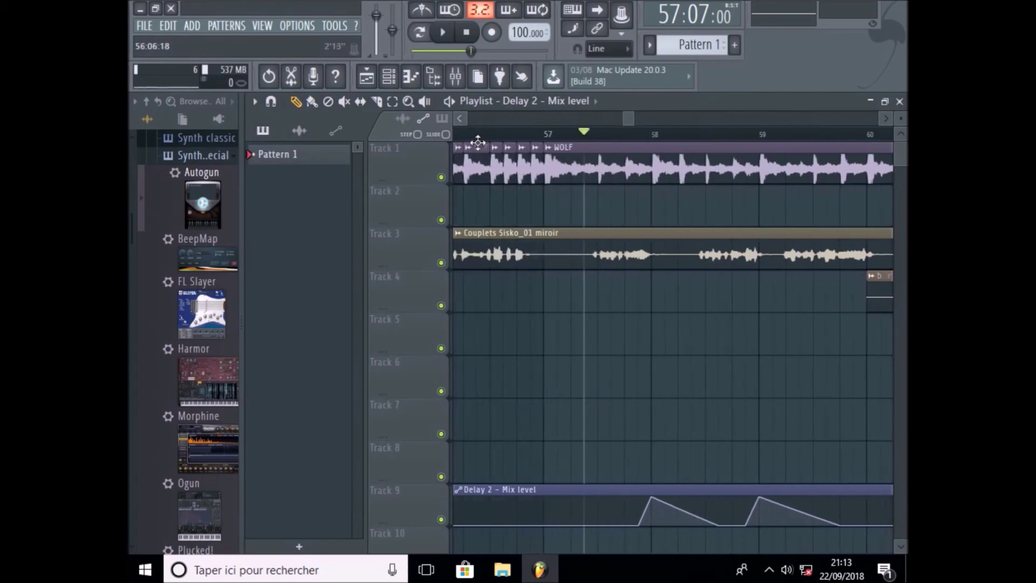
pyautogui.click(476, 133)
pyautogui.click(452, 105)
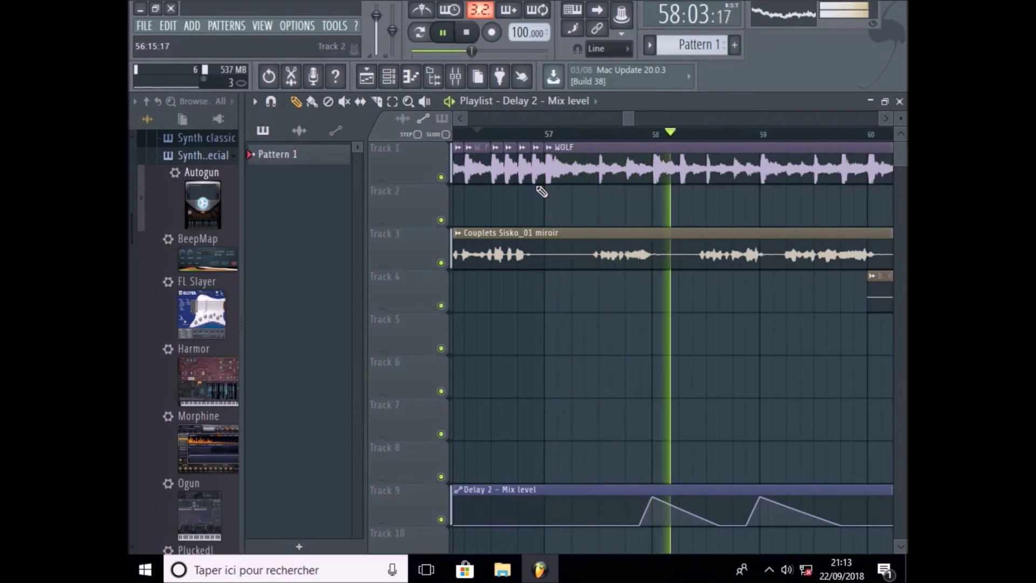
pyautogui.moveTo(629, 119); pyautogui.dragTo(635, 122)
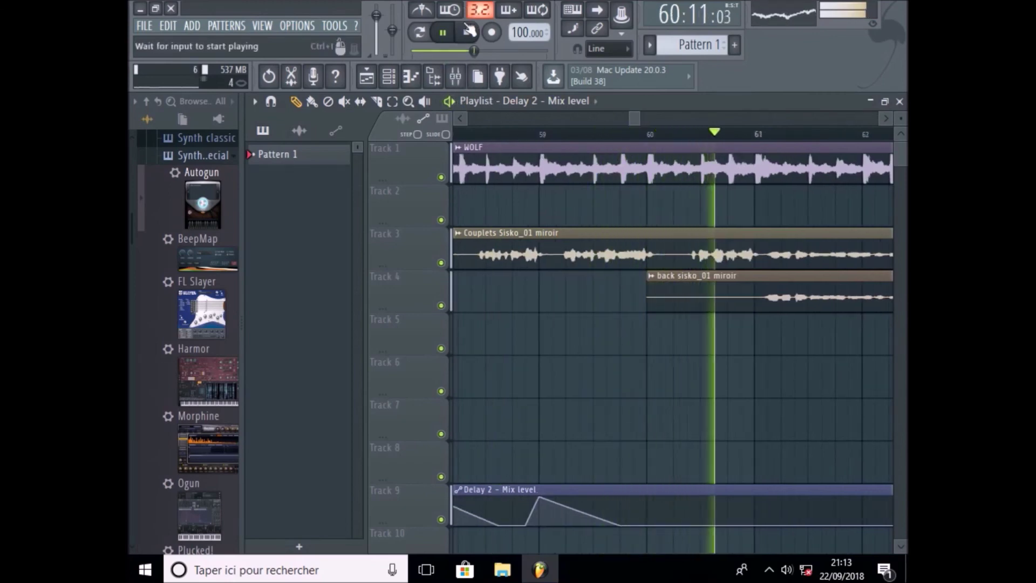
pyautogui.click(466, 32)
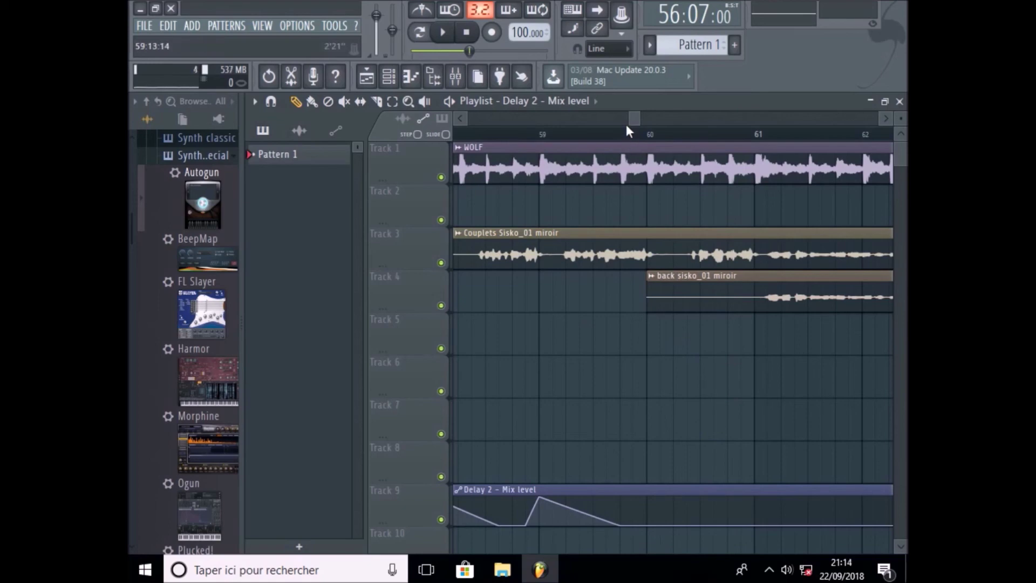
# Show the whole arrangement in the playlist and return the playhead to the start of the song at bar 1.
pyautogui.moveTo(629, 119); pyautogui.dragTo(589, 119)
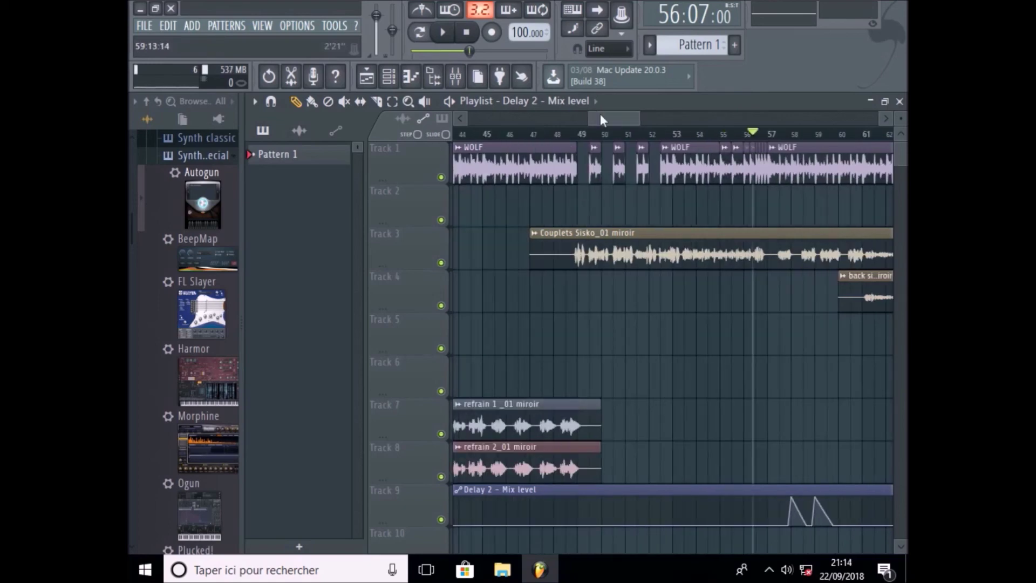
pyautogui.moveTo(635, 120); pyautogui.dragTo(890, 133)
pyautogui.moveTo(588, 122); pyautogui.dragTo(459, 120)
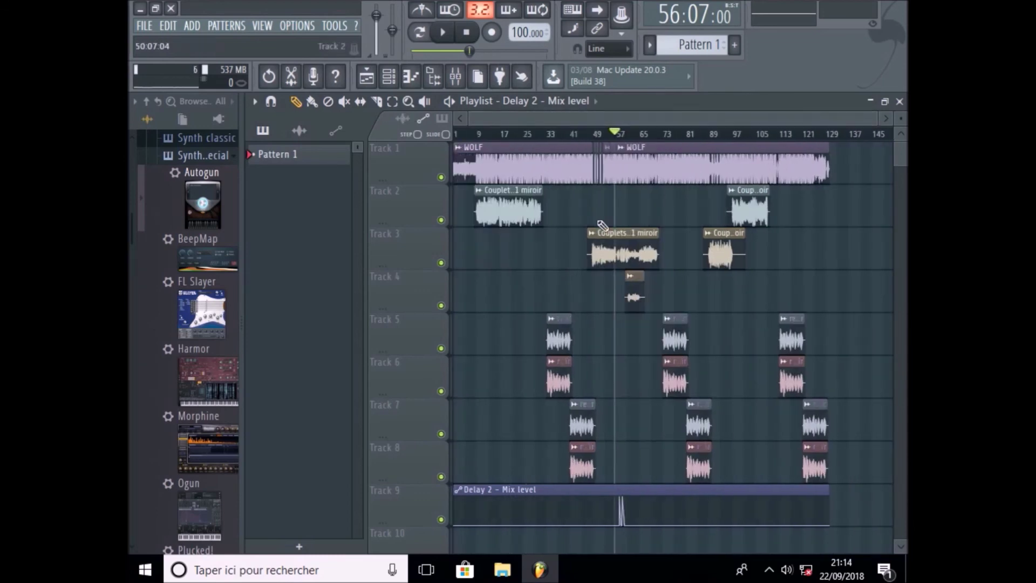
pyautogui.click(456, 137)
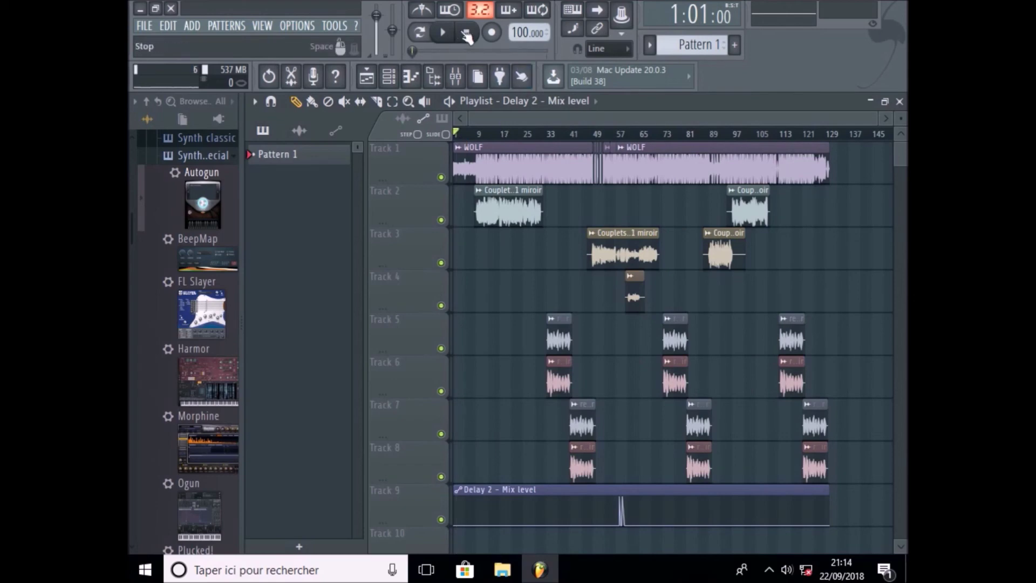